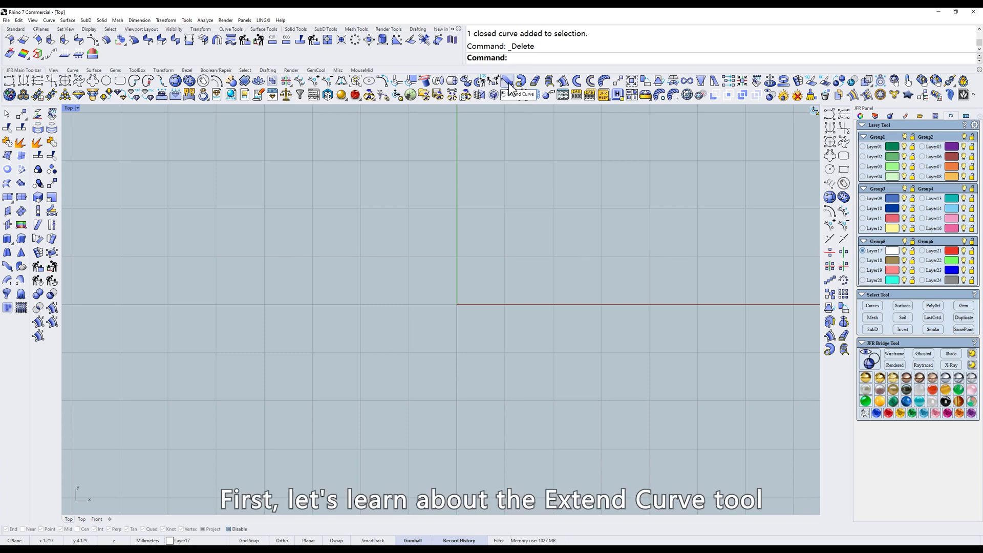
# Sketch a four-fold Polygon Mirror Curve around the origin in the Top view, forming a clover with heart-shaped petals.
pyautogui.click(92, 81)
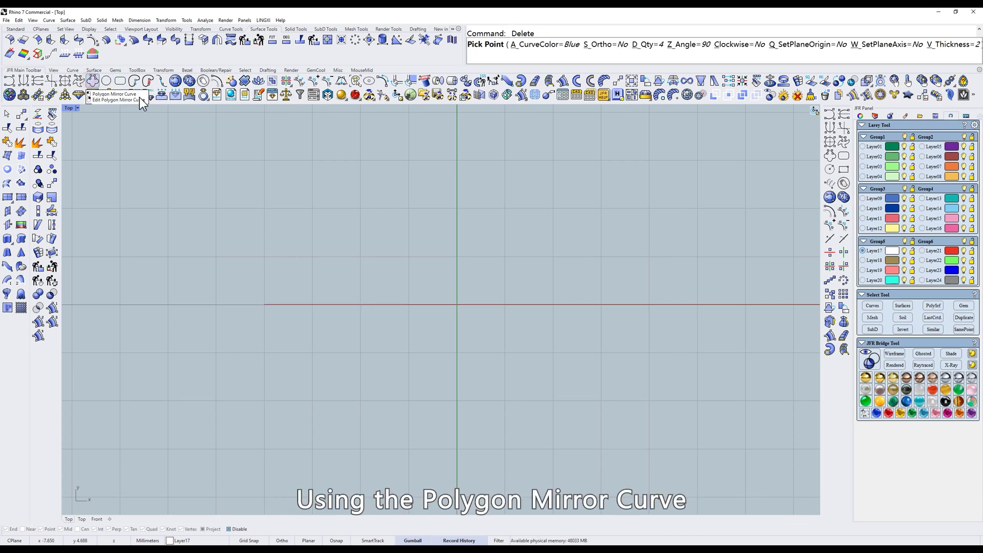
pyautogui.click(460, 175)
pyautogui.moveTo(474, 202); pyautogui.dragTo(482, 243, button='right')
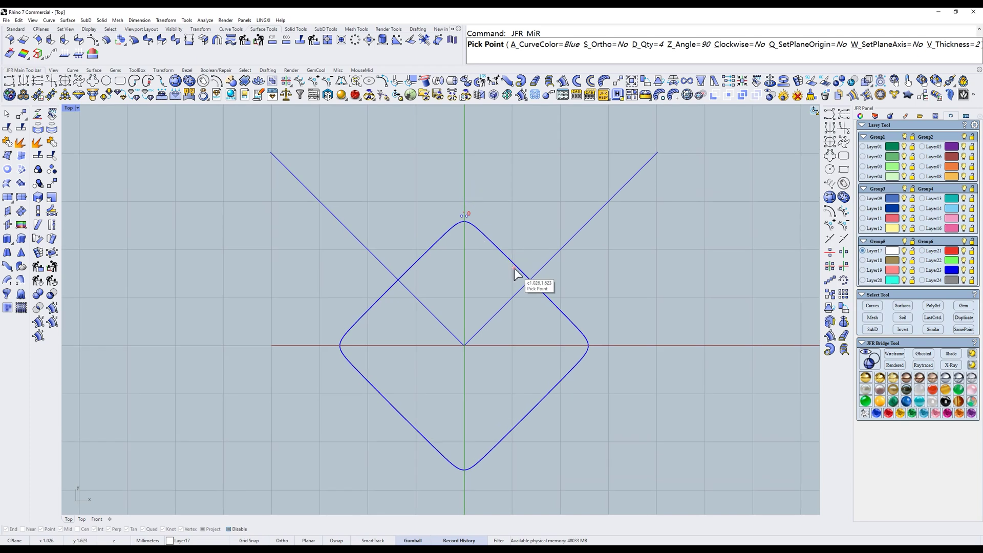
pyautogui.click(515, 286)
pyautogui.click(523, 166)
pyautogui.moveTo(516, 224); pyautogui.dragTo(490, 158)
pyautogui.moveTo(467, 216); pyautogui.dragTo(467, 184)
pyautogui.click(554, 224)
pyautogui.scroll(-2, 568, 215)
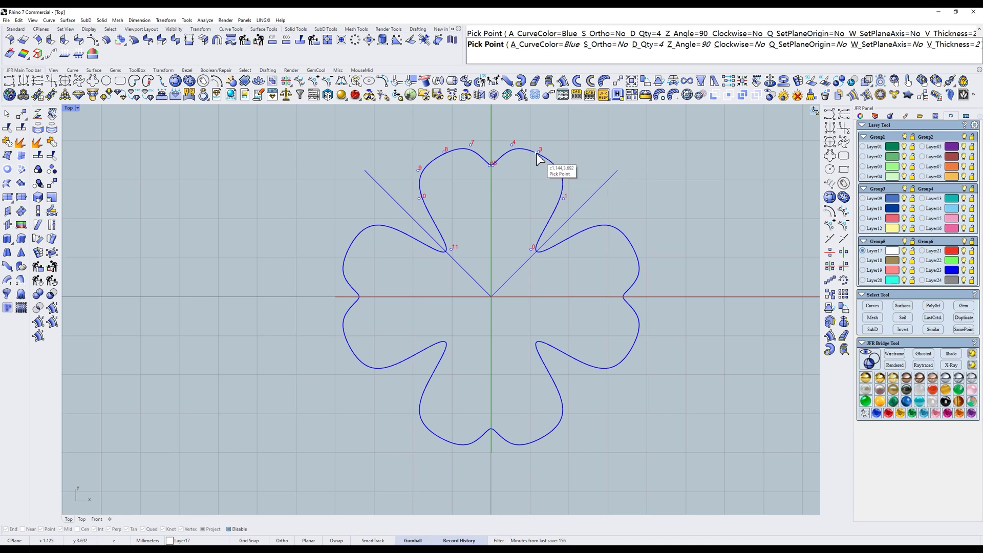
# Refine the clover's petal lobes and central notch by repositioning their curve points, and finish the mirrored curve.
pyautogui.moveTo(571, 161); pyautogui.dragTo(572, 170)
pyautogui.moveTo(572, 170); pyautogui.dragTo(593, 180, button='right')
pyautogui.moveTo(533, 155); pyautogui.dragTo(536, 141)
pyautogui.moveTo(513, 176); pyautogui.dragTo(515, 172)
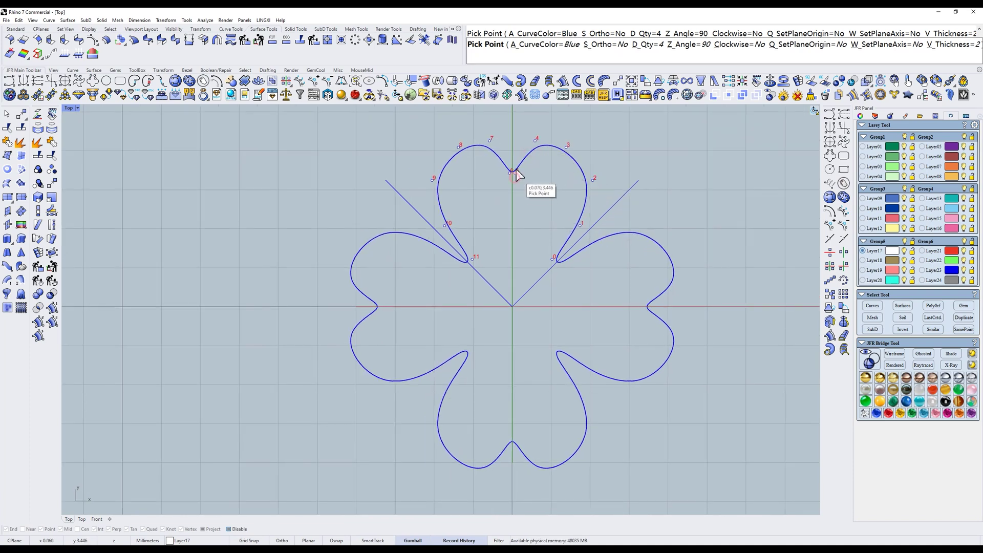
pyautogui.scroll(-2, 570, 174)
pyautogui.scroll(2, 571, 176)
pyautogui.rightClick(568, 167)
# Try to extrude the clover curve 2 mm along CPlane X from the Top view.
pyautogui.moveTo(555, 171); pyautogui.dragTo(480, 221)
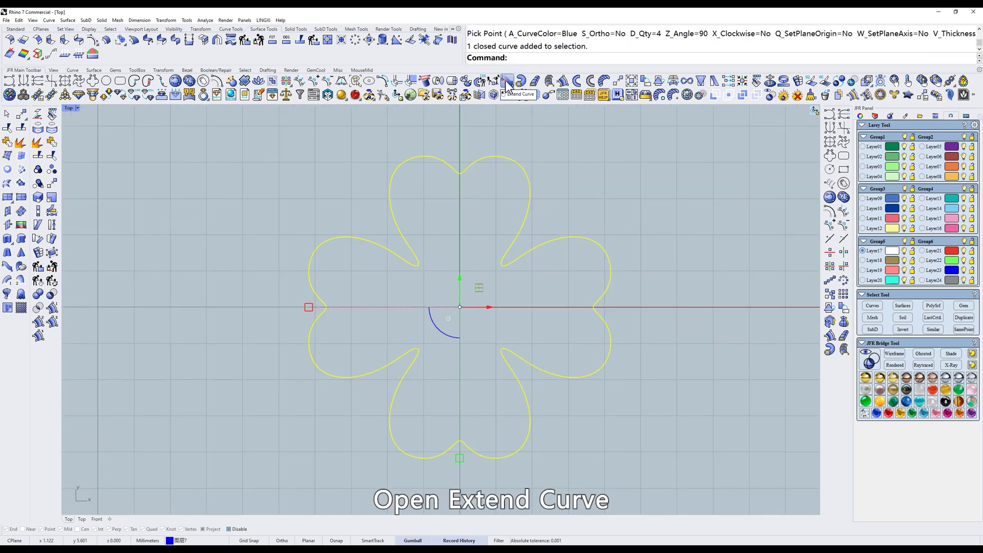
pyautogui.click(507, 82)
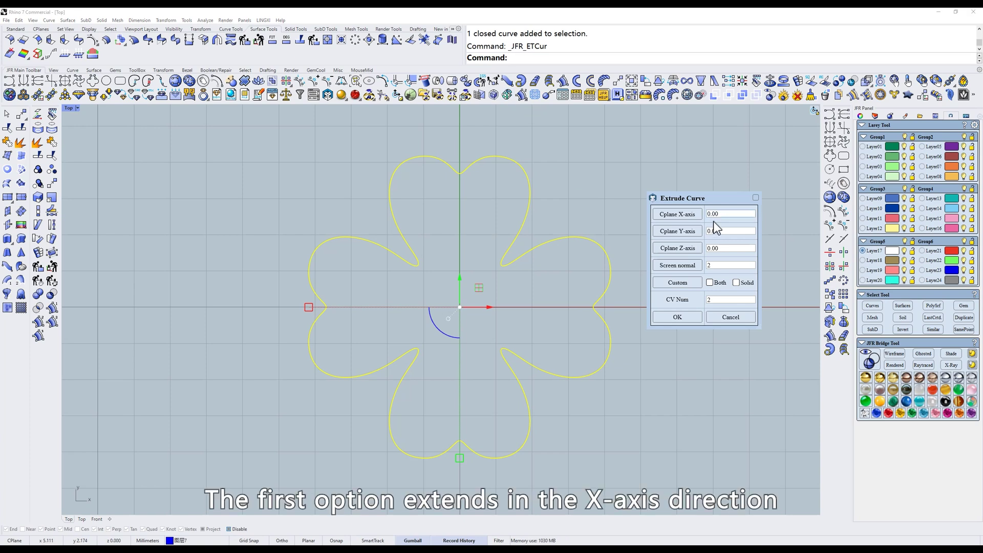
pyautogui.write('2')
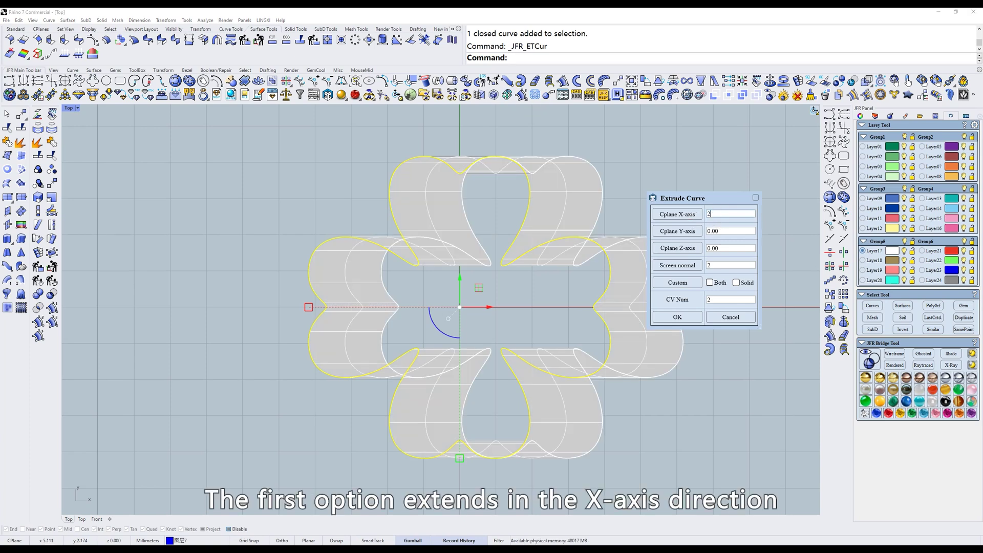
pyautogui.moveTo(585, 243); pyautogui.dragTo(524, 242, button='right')
pyautogui.keyDown('ctrl'); pyautogui.keyDown('shift'); pyautogui.moveTo(536, 281); pyautogui.dragTo(521, 275, button='right'); pyautogui.keyUp('shift'); pyautogui.keyUp('ctrl')
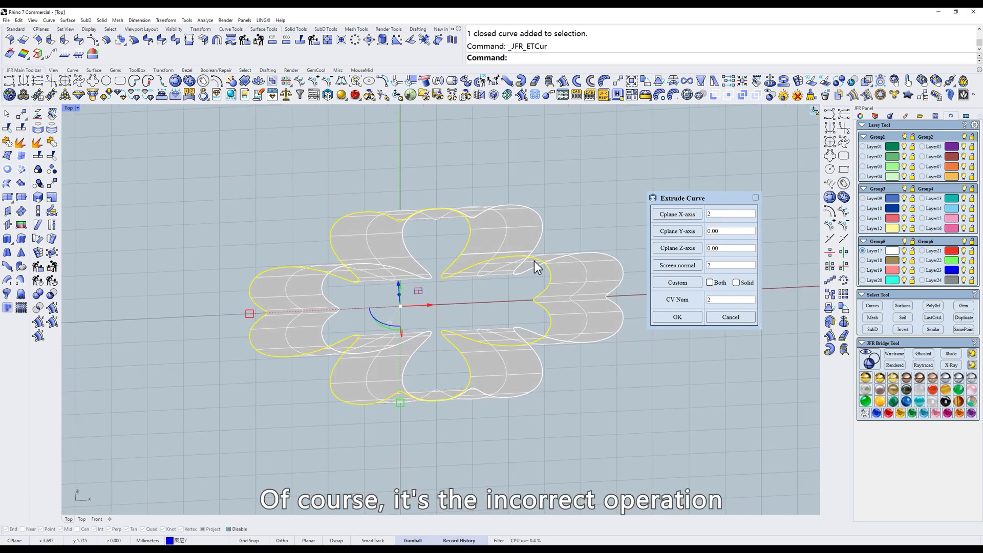
pyautogui.click(729, 314)
# Rotate the clover curve 90 degrees in the Front view so that it stands upright.
pyautogui.click(413, 342)
pyautogui.write('f')
pyautogui.press('Return')
pyautogui.keyDown('shift'); pyautogui.moveTo(424, 371); pyautogui.dragTo(380, 305); pyautogui.keyUp('shift')
pyautogui.moveTo(470, 285); pyautogui.dragTo(451, 256, button='right')
pyautogui.click(568, 202)
# Extrude the upright clover curve along CPlane X, previewing a distance of 2 mm and creating the surface with -2 mm.
pyautogui.click(420, 244)
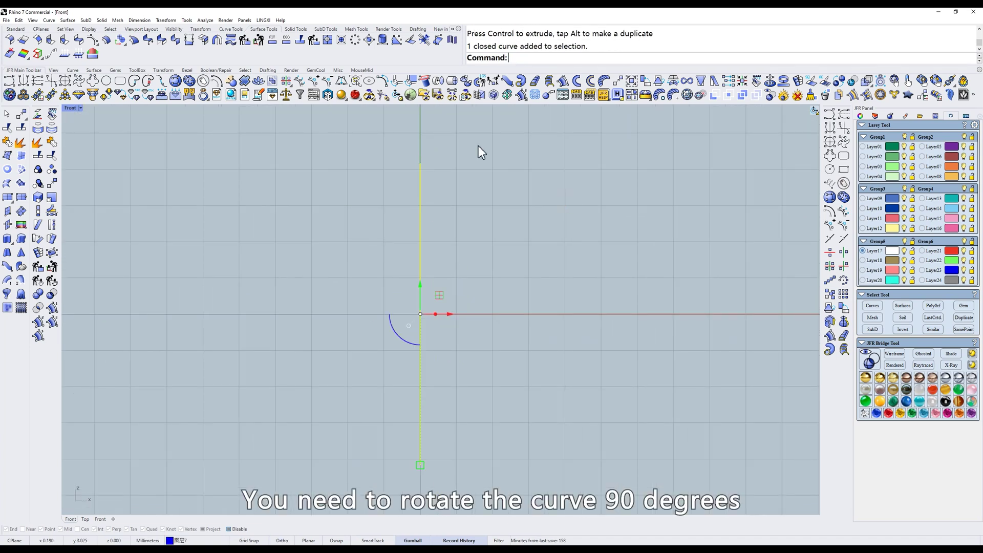
pyautogui.click(507, 81)
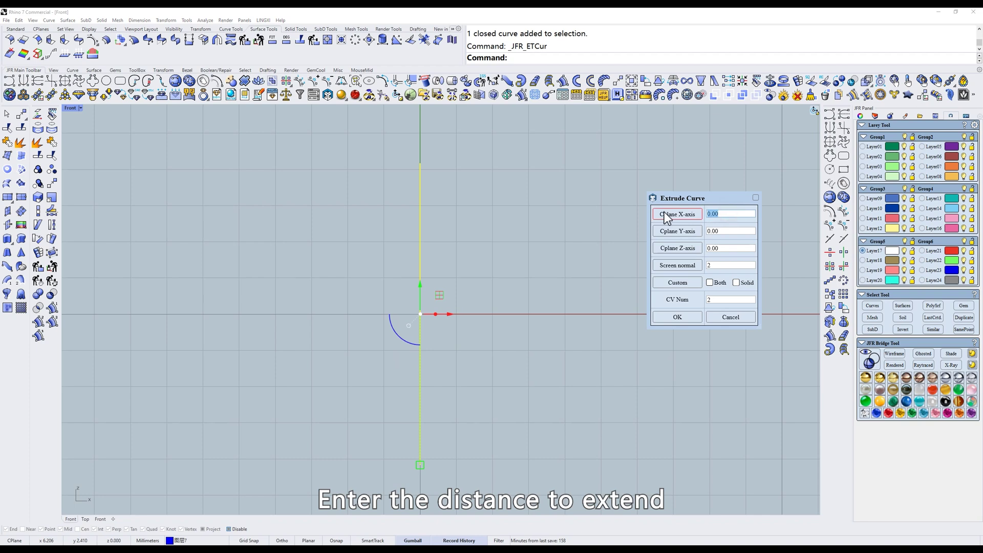
pyautogui.write('2')
pyautogui.click(717, 215)
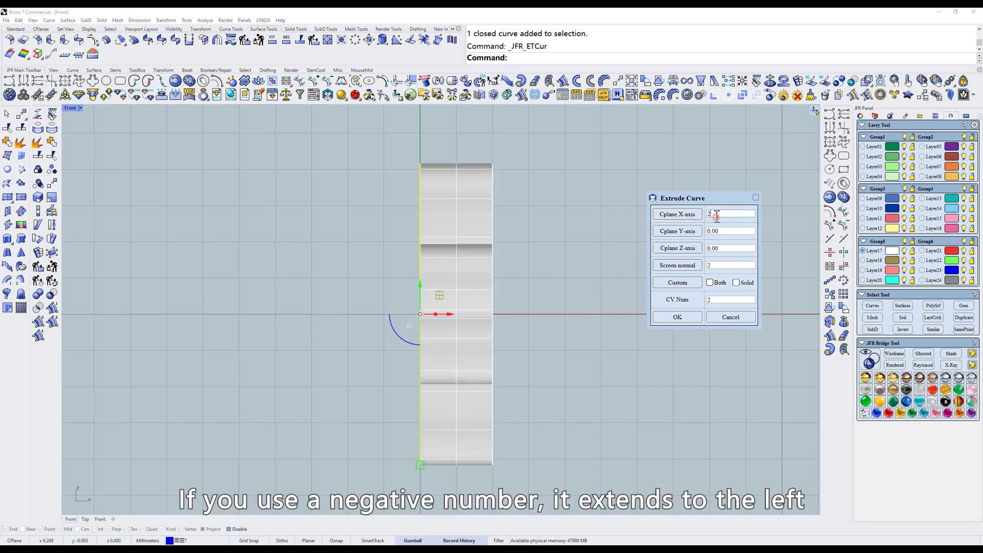
pyautogui.write('-2')
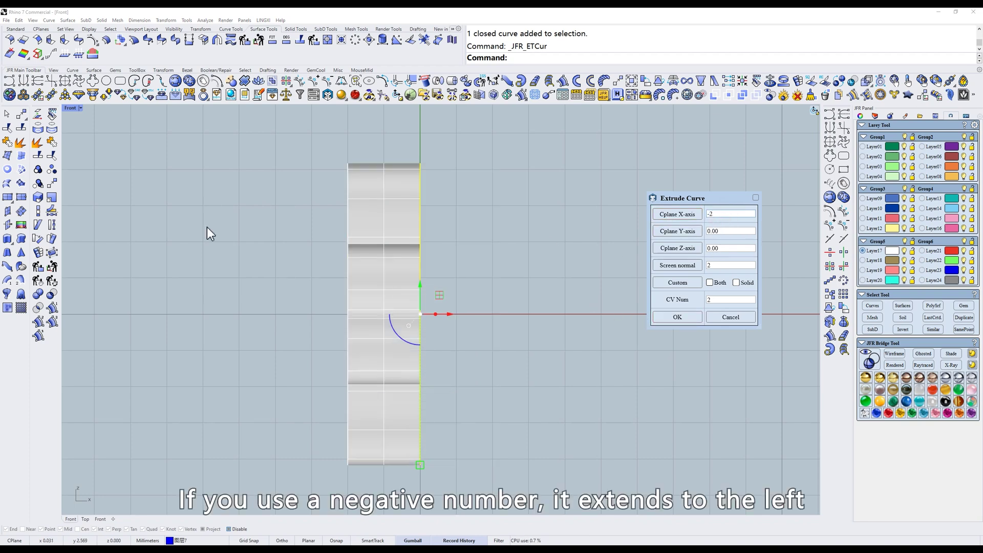
pyautogui.click(677, 317)
pyautogui.moveTo(513, 297); pyautogui.dragTo(454, 233, button='right')
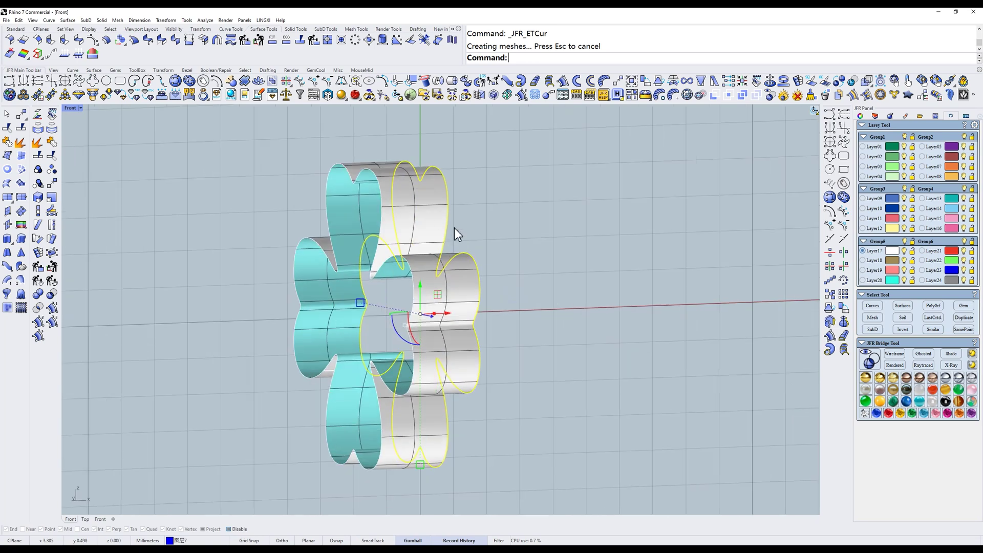
# Delete the extruded surface and return the clover curve to its flat orientation in the Front view.
pyautogui.click(410, 223)
pyautogui.press('Delete')
pyautogui.write('f')
pyautogui.press('space')
# Preview a 2 mm extrusion of the flat clover curve along CPlane Y in the Front view.
pyautogui.moveTo(563, 214); pyautogui.dragTo(470, 351)
pyautogui.moveTo(601, 210); pyautogui.dragTo(471, 369)
pyautogui.click(520, 95)
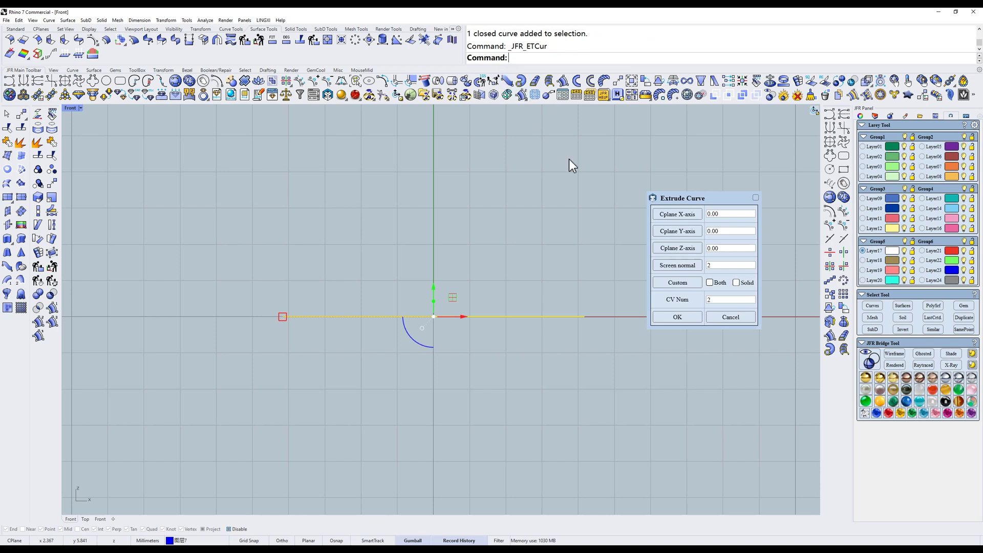
pyautogui.click(724, 231)
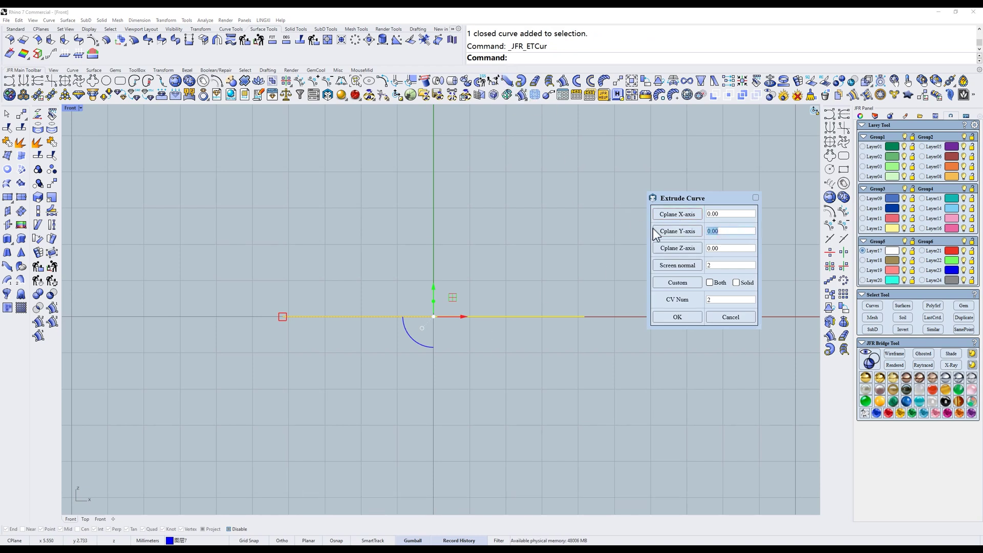
pyautogui.write('2')
pyautogui.keyDown('ctrl'); pyautogui.keyDown('shift'); pyautogui.moveTo(520, 285); pyautogui.dragTo(526, 266, button='right'); pyautogui.keyUp('shift'); pyautogui.keyUp('ctrl')
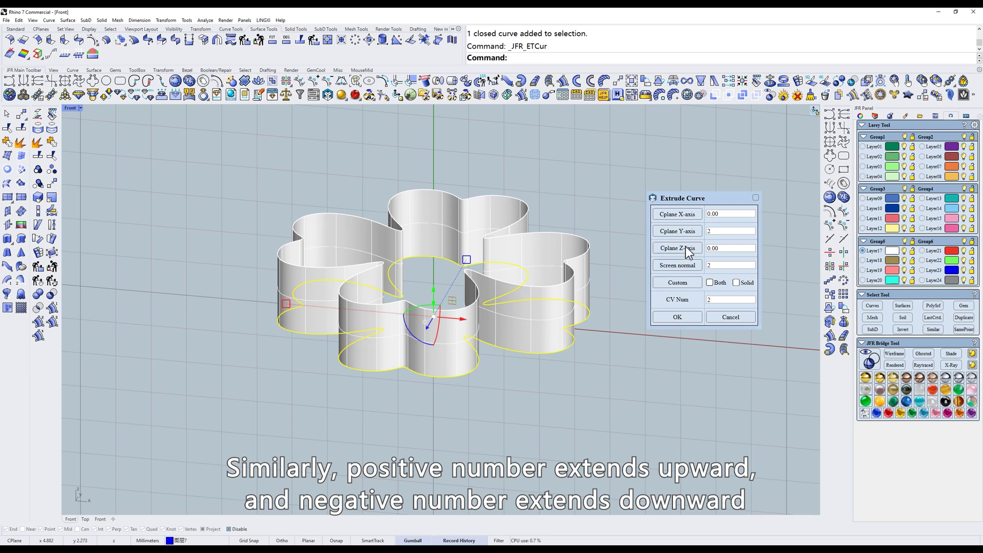
# Set the CPlane Y distance to -2 mm and create the extruded surface.
pyautogui.click(708, 231)
pyautogui.write('-')
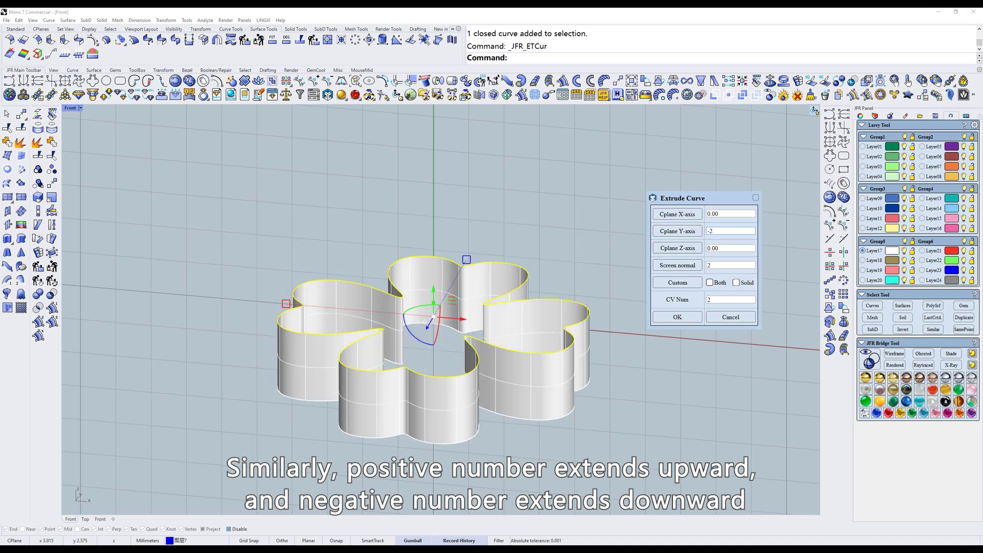
pyautogui.keyDown('ctrl'); pyautogui.keyDown('shift'); pyautogui.moveTo(524, 379); pyautogui.dragTo(524, 344, button='right'); pyautogui.keyUp('shift'); pyautogui.keyUp('ctrl')
pyautogui.click(675, 316)
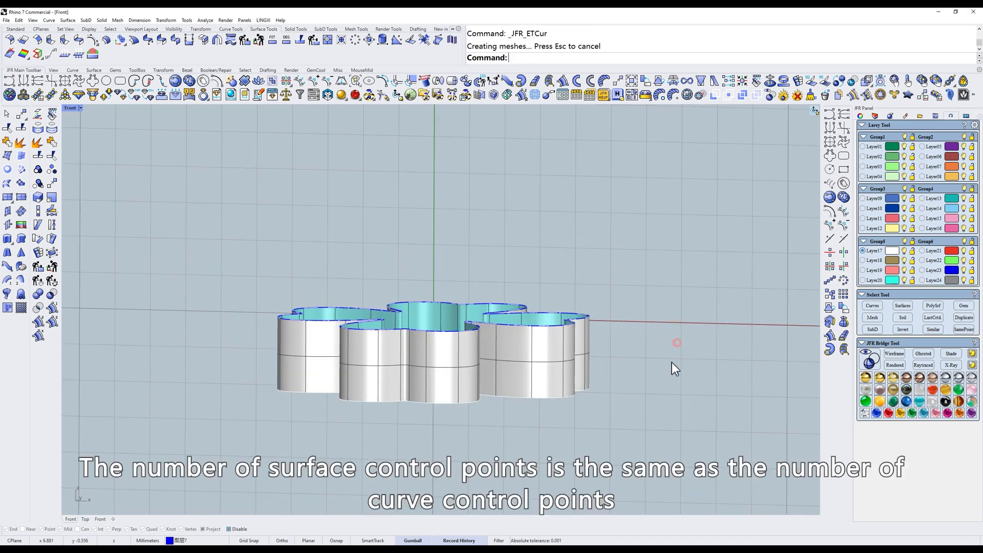
# Show the extruded surface's control points in wireframe display to compare them with the curve.
pyautogui.click(447, 379)
pyautogui.write('1')
pyautogui.press('space')
pyautogui.keyDown('ctrl'); pyautogui.keyDown('shift'); pyautogui.moveTo(447, 379); pyautogui.dragTo(417, 428, button='right'); pyautogui.keyUp('shift'); pyautogui.keyUp('ctrl')
pyautogui.scroll(3, 460, 353)
pyautogui.write('w')
pyautogui.press('space')
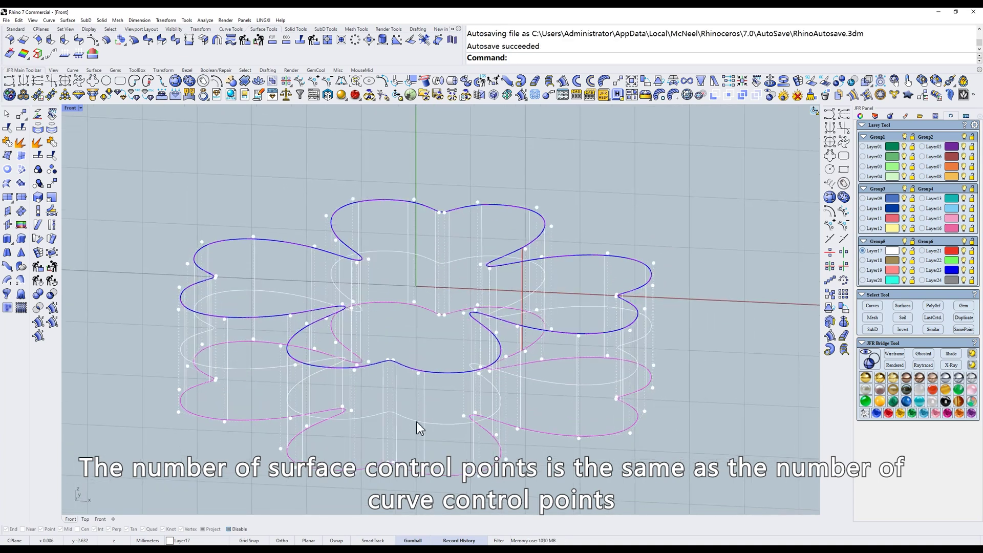
# Return to shaded display with the control points off and delete the extruded clover surface.
pyautogui.write('s')
pyautogui.press('space')
pyautogui.press('Escape')
pyautogui.click(481, 413)
pyautogui.press('Delete')
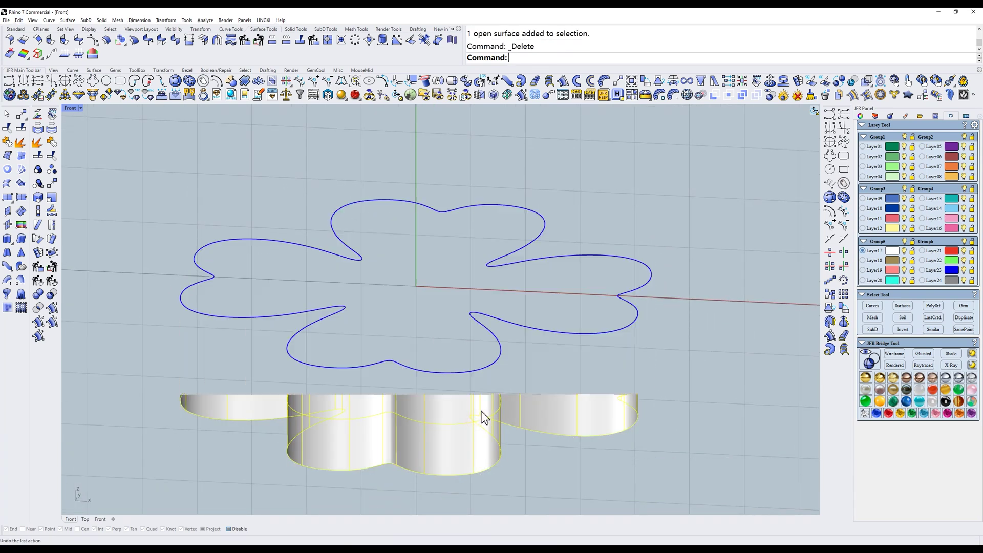
# Preview a 2 mm extrusion of the clover curve along CPlane Z from the Top view.
pyautogui.press('t')
pyautogui.press('Return')
pyautogui.moveTo(506, 320); pyautogui.dragTo(526, 285, button='right')
pyautogui.scroll(2, 512, 296)
pyautogui.moveTo(556, 175); pyautogui.dragTo(474, 209)
pyautogui.click(506, 79)
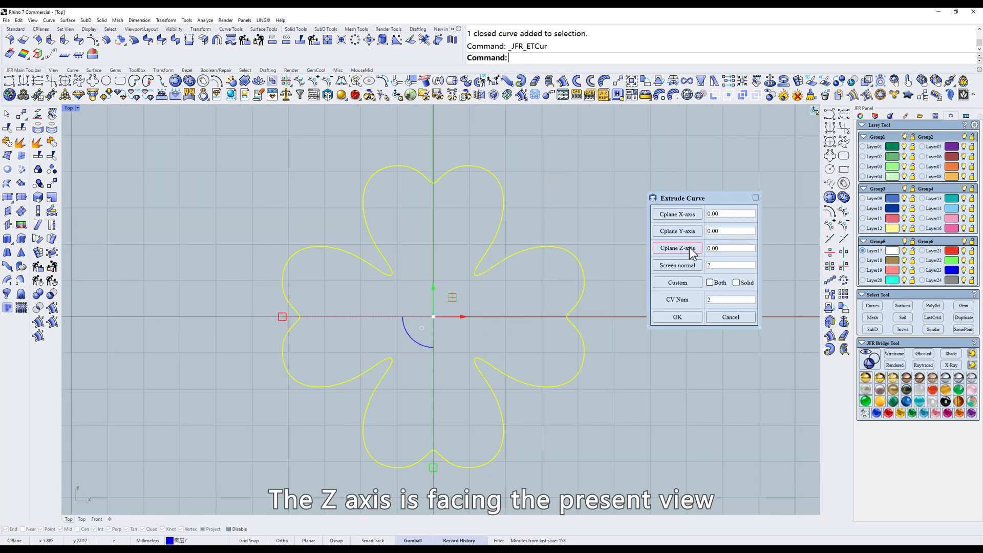
pyautogui.moveTo(726, 248); pyautogui.dragTo(675, 248)
pyautogui.write('2')
pyautogui.click(674, 247)
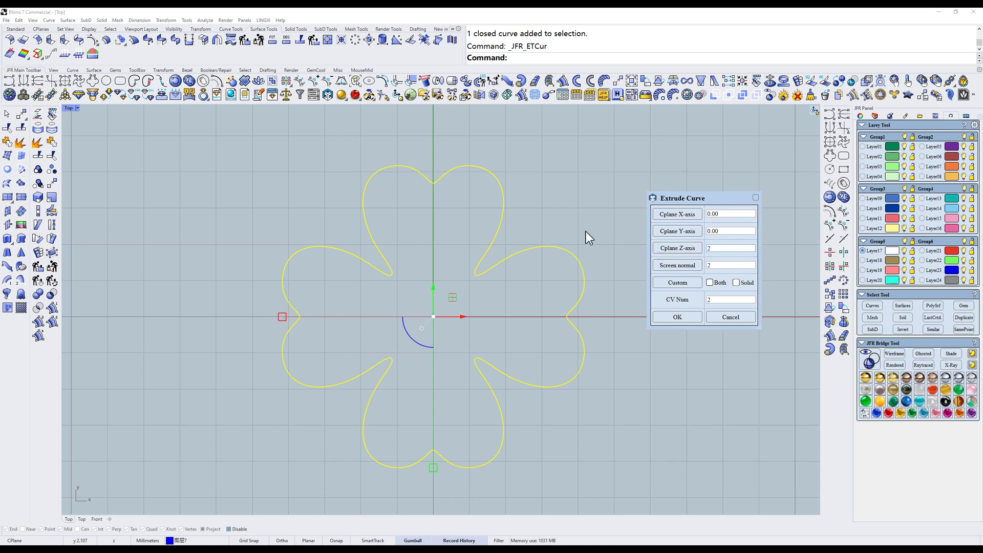
pyautogui.keyDown('ctrl'); pyautogui.keyDown('shift'); pyautogui.moveTo(536, 298); pyautogui.dragTo(512, 259, button='right'); pyautogui.keyUp('shift'); pyautogui.keyUp('ctrl')
pyautogui.press('F1')
pyautogui.moveTo(168, 80); pyautogui.dragTo(745, 492)
pyautogui.click(610, 502)
pyautogui.moveTo(422, 311); pyautogui.dragTo(382, 236)
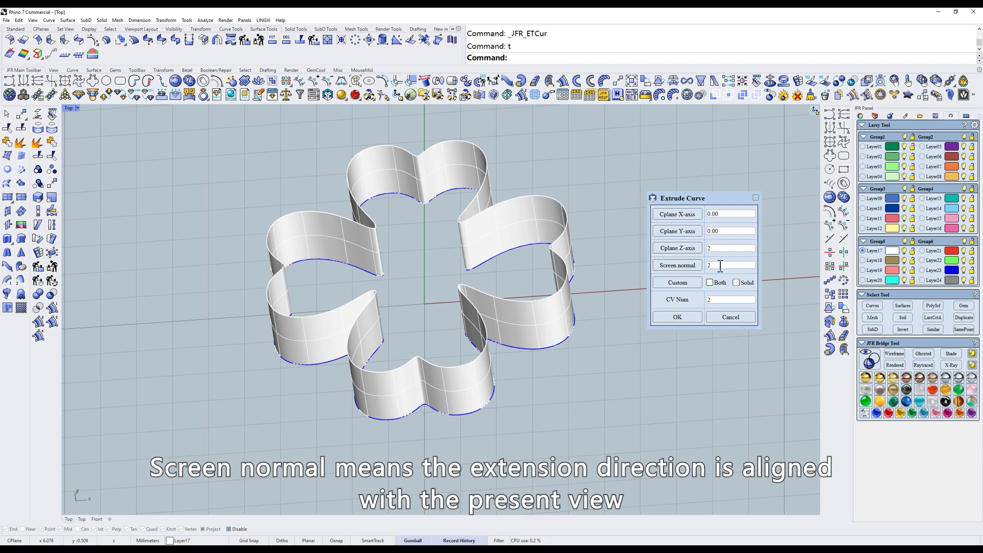
# Reset the CPlane Z distance to 0 and preview a 2 mm Screen normal extrusion of the clover curve.
pyautogui.click(721, 247)
pyautogui.write('0')
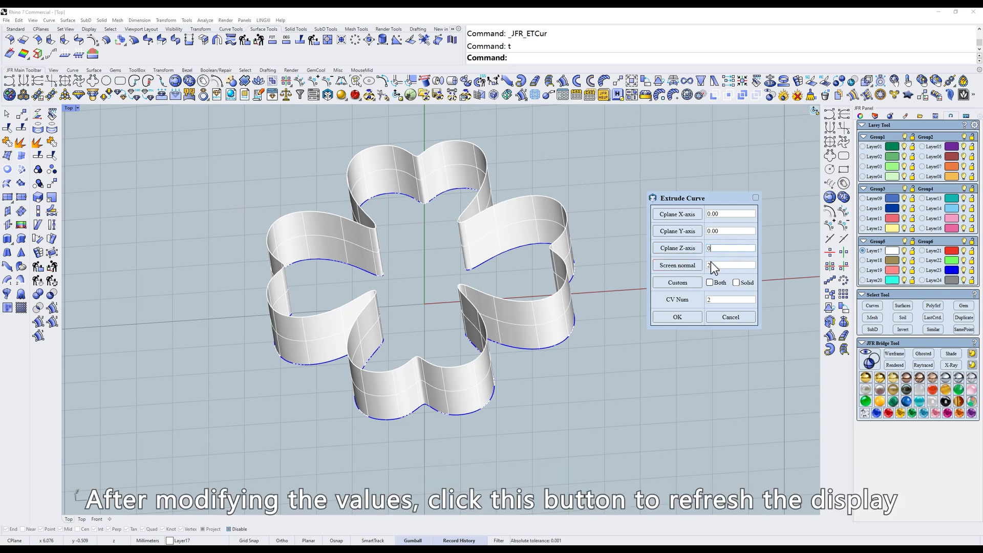
pyautogui.click(677, 267)
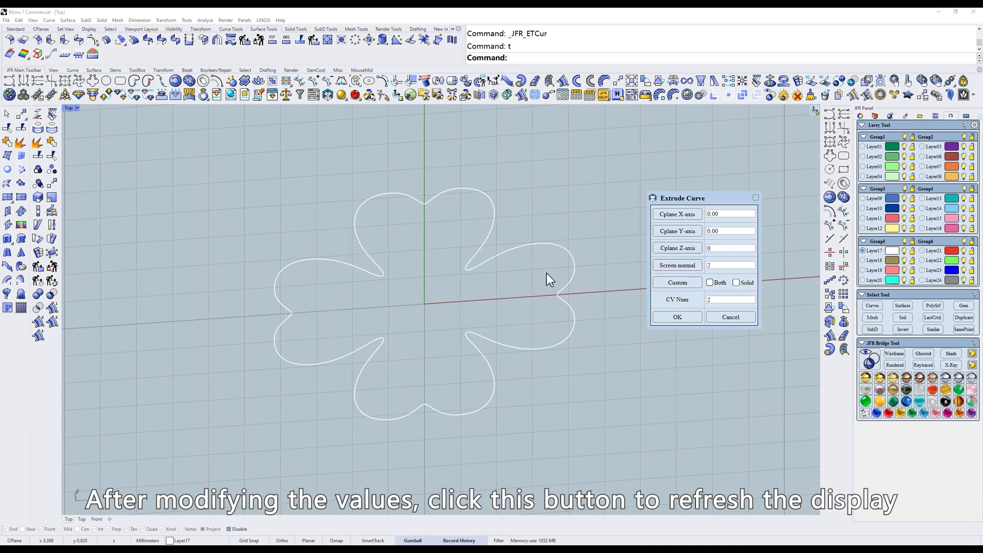
pyautogui.moveTo(546, 273); pyautogui.dragTo(500, 272, button='right')
pyautogui.click(686, 265)
pyautogui.click(676, 265)
# Create the 2 mm Screen normal extrusion from the straight Top view and delete the resulting surface.
pyautogui.press('Return')
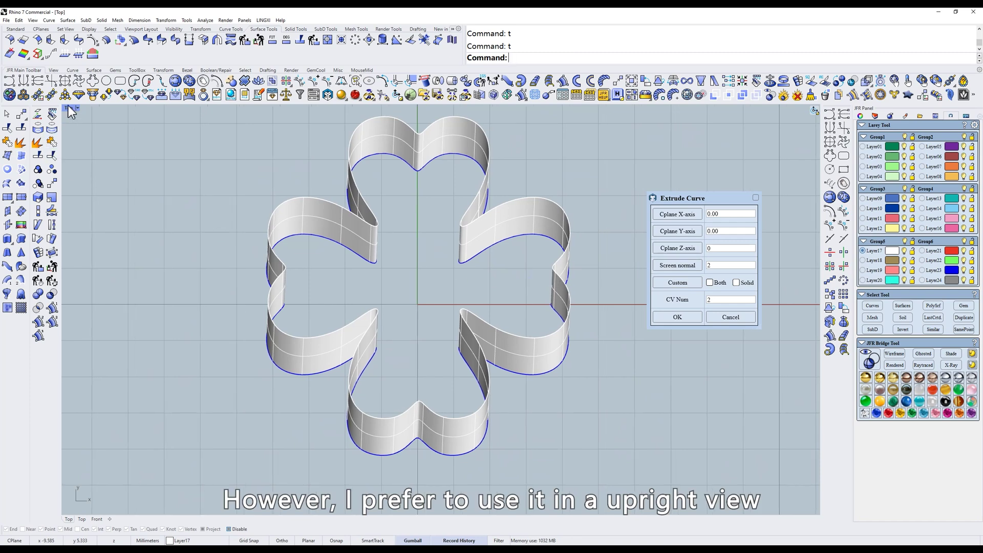
pyautogui.click(667, 266)
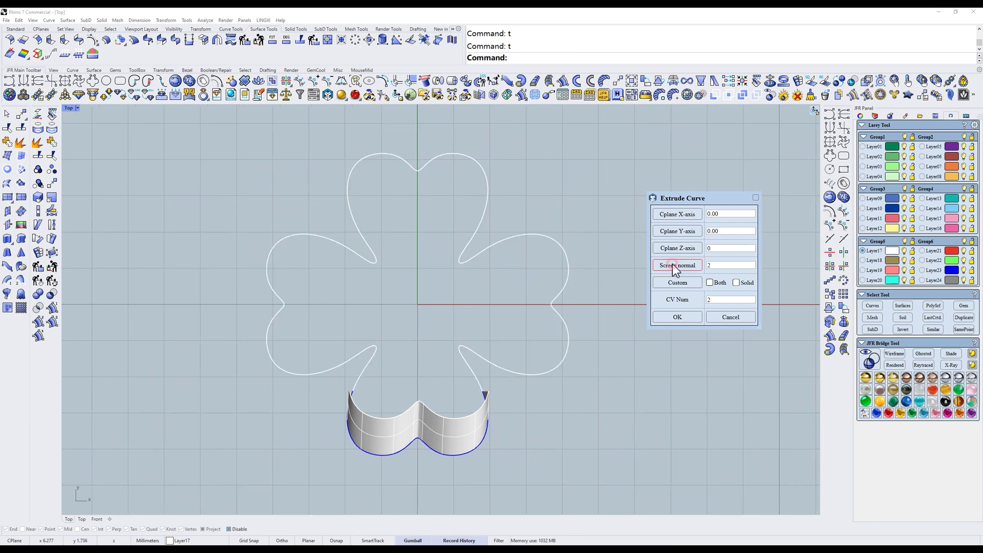
pyautogui.click(683, 318)
pyautogui.keyDown('ctrl'); pyautogui.keyDown('shift'); pyautogui.moveTo(610, 336); pyautogui.dragTo(612, 250, button='right'); pyautogui.keyUp('shift'); pyautogui.keyUp('ctrl')
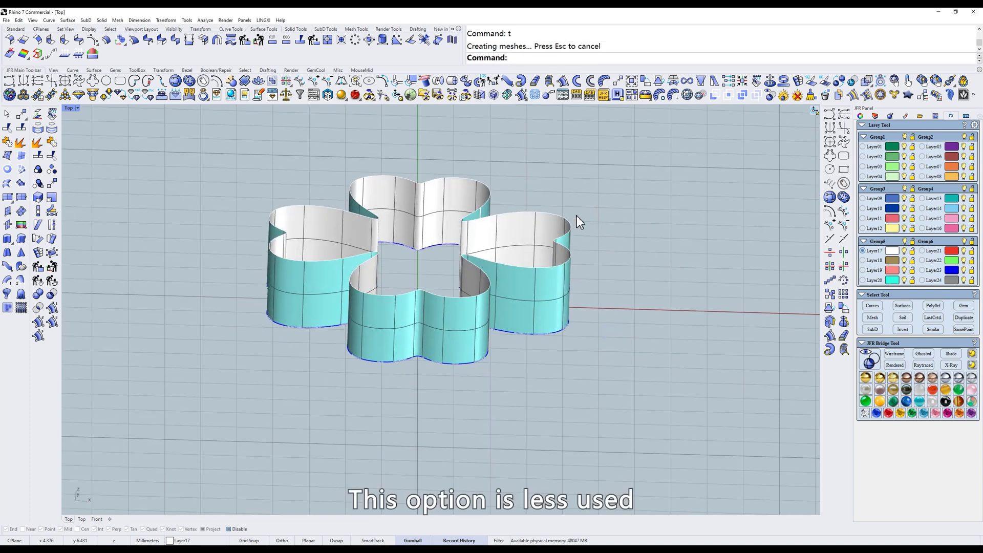
pyautogui.click(523, 229)
pyautogui.press('Delete')
# Extrude the clover curve in a Custom direction in the Front view, slanting upward about 3.5 mm.
pyautogui.write('f')
pyautogui.press('Return')
pyautogui.moveTo(476, 256); pyautogui.dragTo(406, 344)
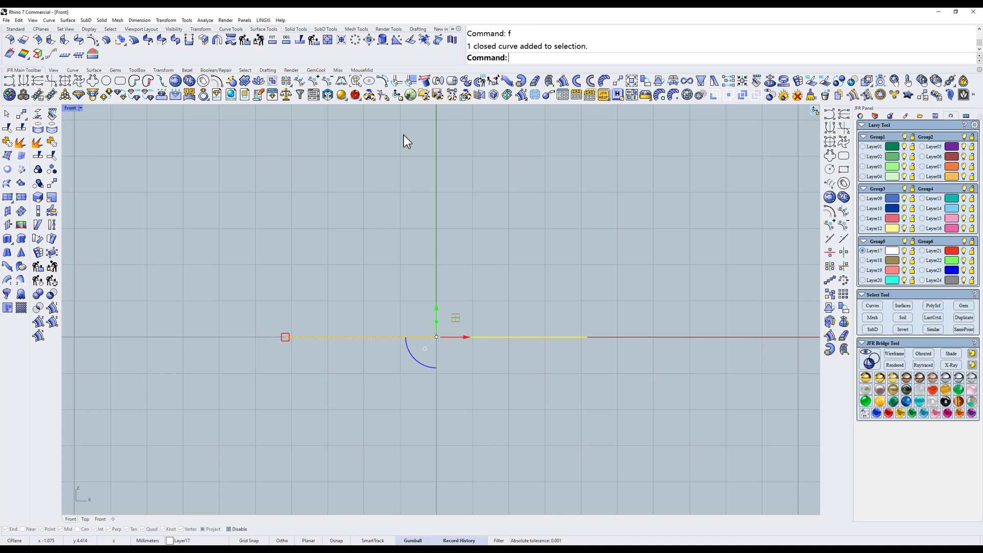
pyautogui.click(495, 92)
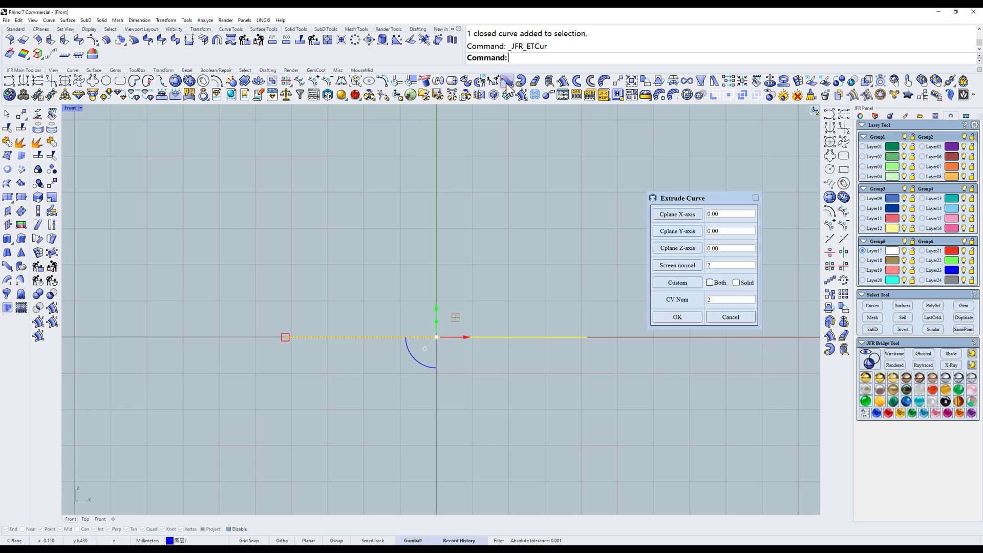
pyautogui.click(677, 283)
pyautogui.click(494, 330)
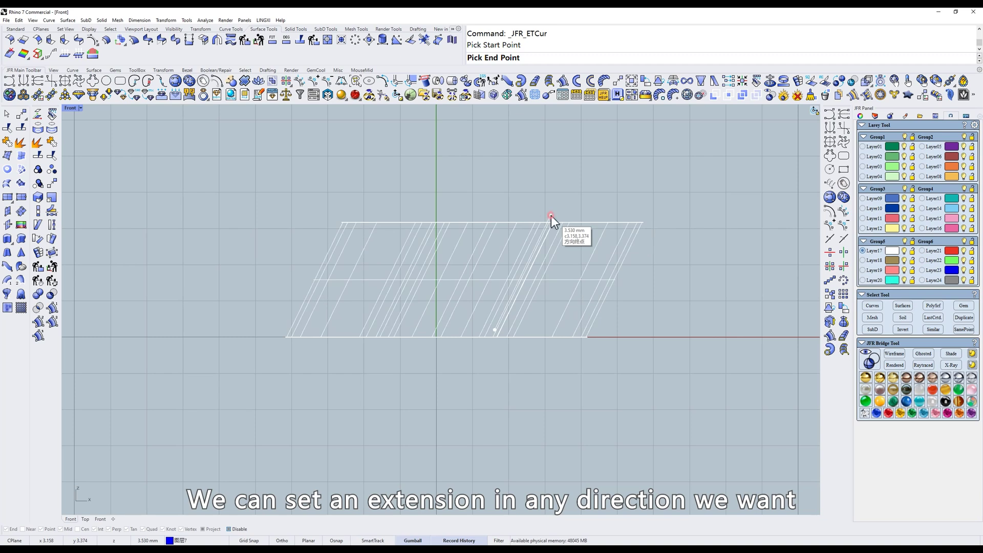
pyautogui.click(551, 216)
# Redefine the Custom extrusion direction as vertical, about 2.3 mm long, and extend it to both sides of the curve.
pyautogui.click(681, 282)
pyautogui.click(496, 318)
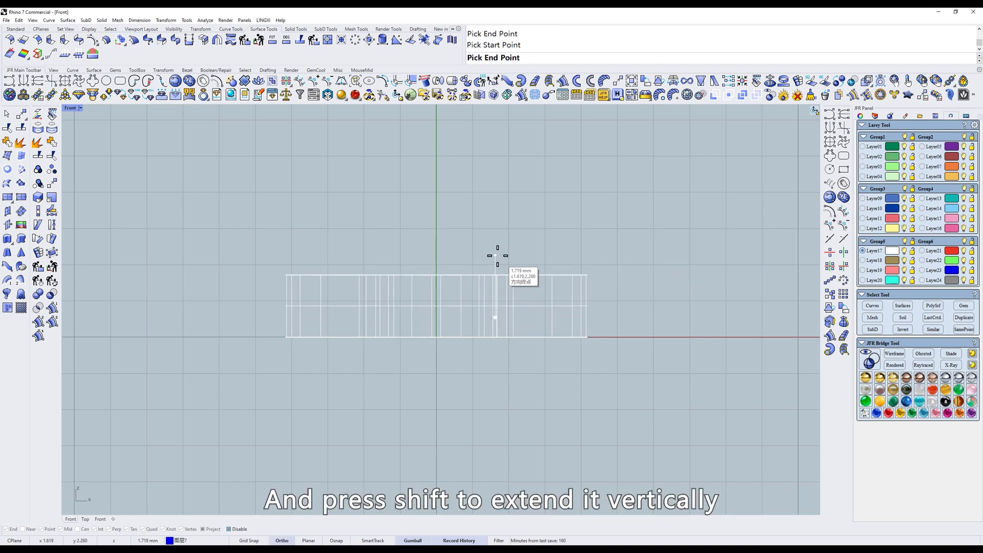
pyautogui.click(497, 254)
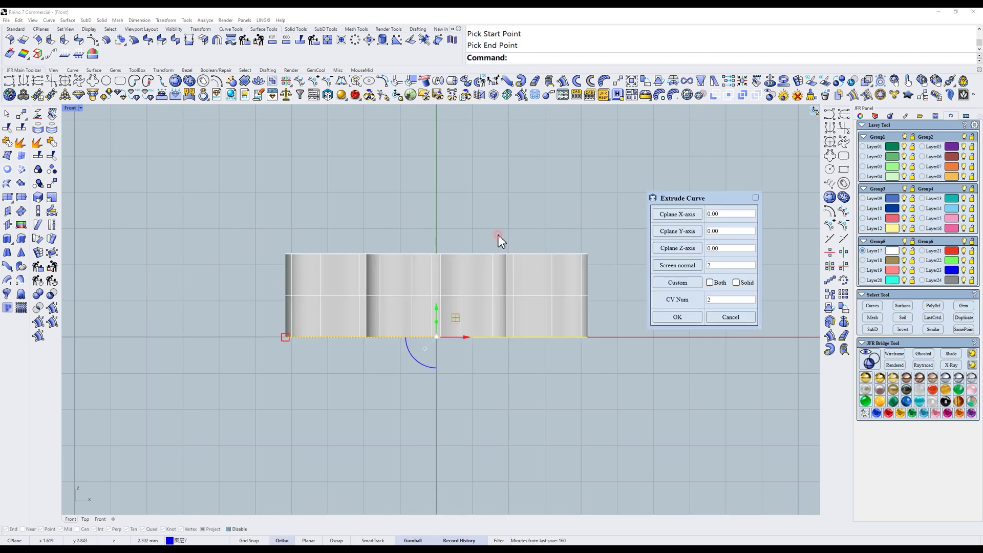
pyautogui.click(711, 283)
pyautogui.keyDown('ctrl'); pyautogui.keyDown('shift'); pyautogui.moveTo(534, 346); pyautogui.dragTo(567, 309, button='right'); pyautogui.keyUp('shift'); pyautogui.keyUp('ctrl')
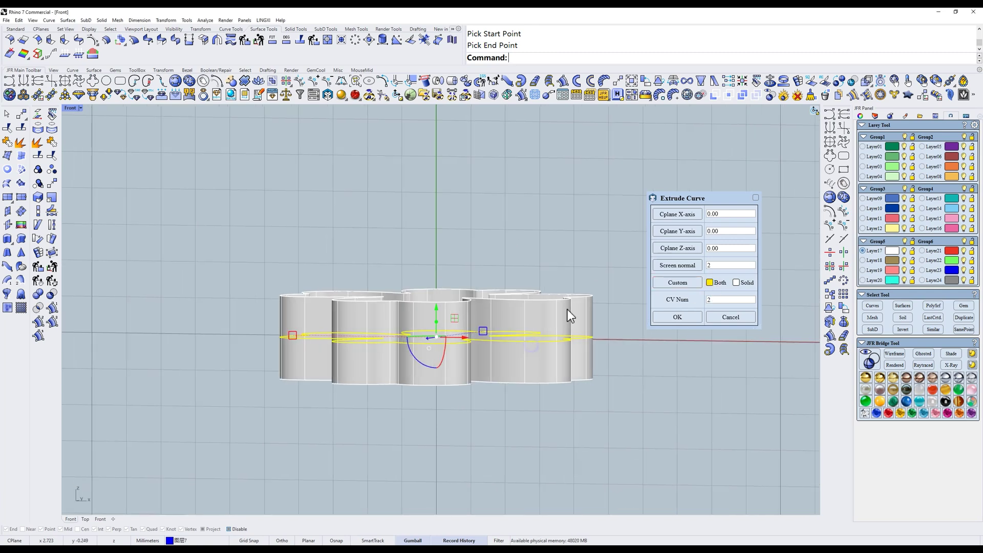
# Enable the Solid option to cap the two-sided clover extrusion and create it.
pyautogui.click(736, 283)
pyautogui.keyDown('ctrl'); pyautogui.keyDown('shift'); pyautogui.moveTo(616, 276); pyautogui.dragTo(502, 309, button='right'); pyautogui.keyUp('shift'); pyautogui.keyUp('ctrl')
pyautogui.click(736, 282)
pyautogui.click(737, 283)
pyautogui.click(676, 314)
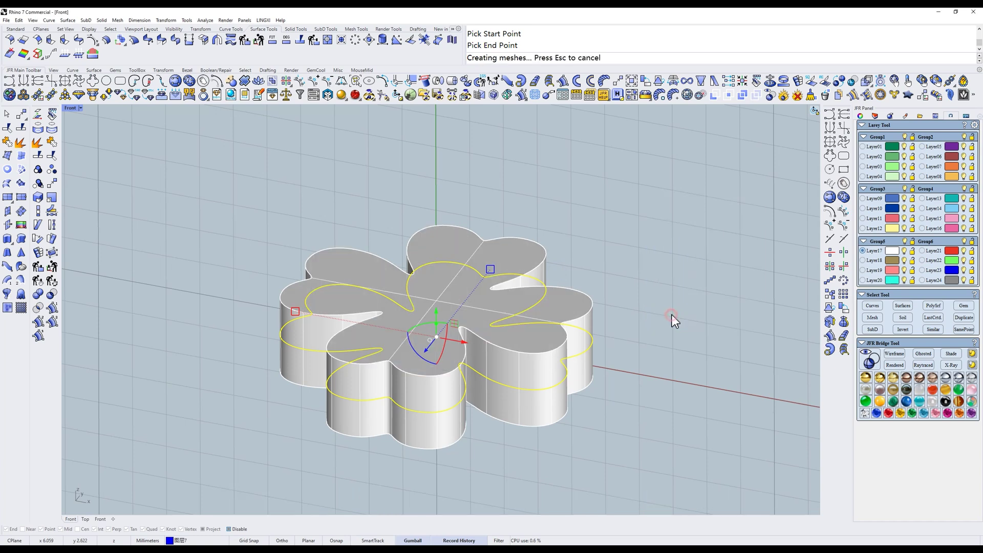
# Inspect the capped two-sided clover extrusion from an angle and delete the solid, keeping the curve.
pyautogui.keyDown('ctrl'); pyautogui.keyDown('shift'); pyautogui.moveTo(606, 327); pyautogui.dragTo(466, 308, button='right'); pyautogui.keyUp('shift'); pyautogui.keyUp('ctrl')
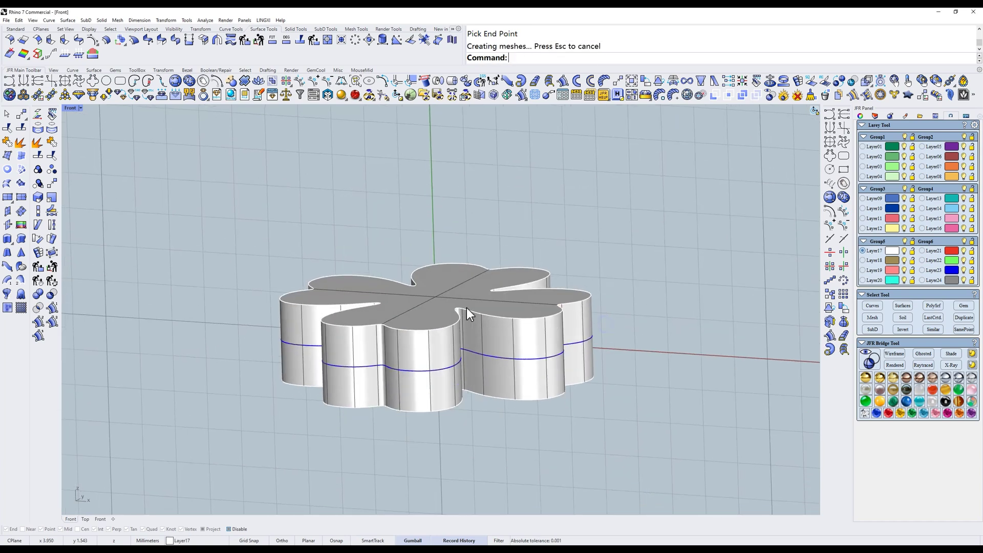
pyautogui.click(505, 278)
pyautogui.press('Delete')
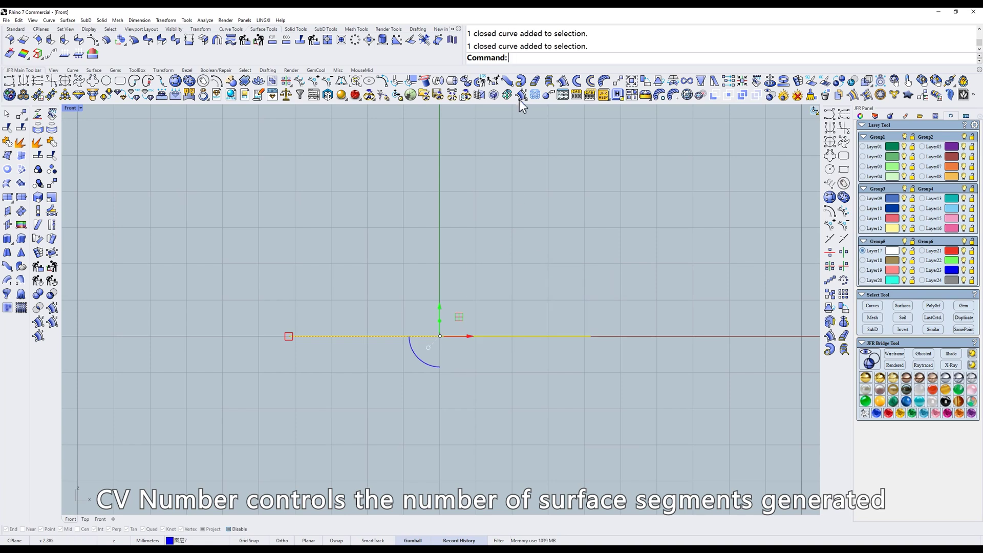
# Extrude the clover curve to both sides in a vertical Custom direction, with CV Num set to 6.
pyautogui.click(507, 81)
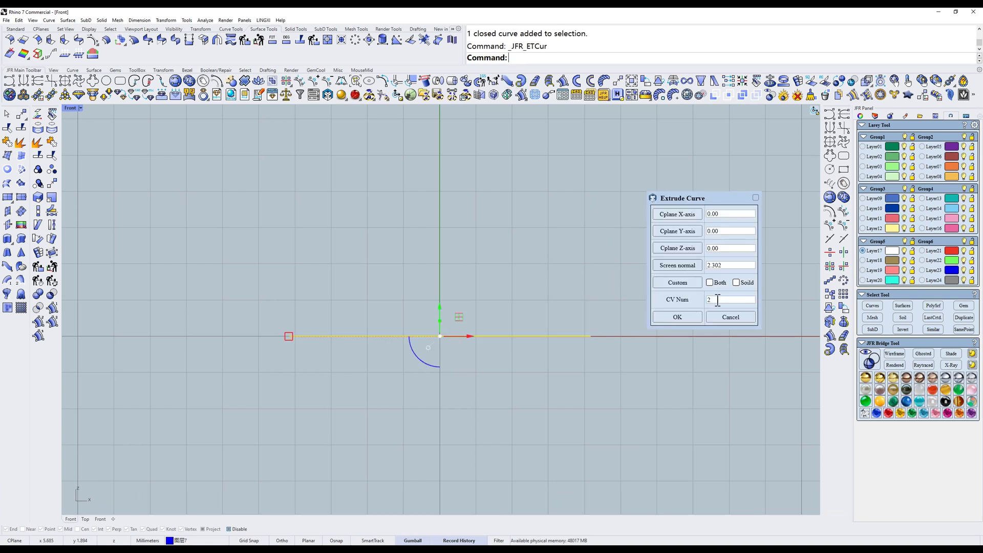
pyautogui.click(684, 286)
pyautogui.click(551, 337)
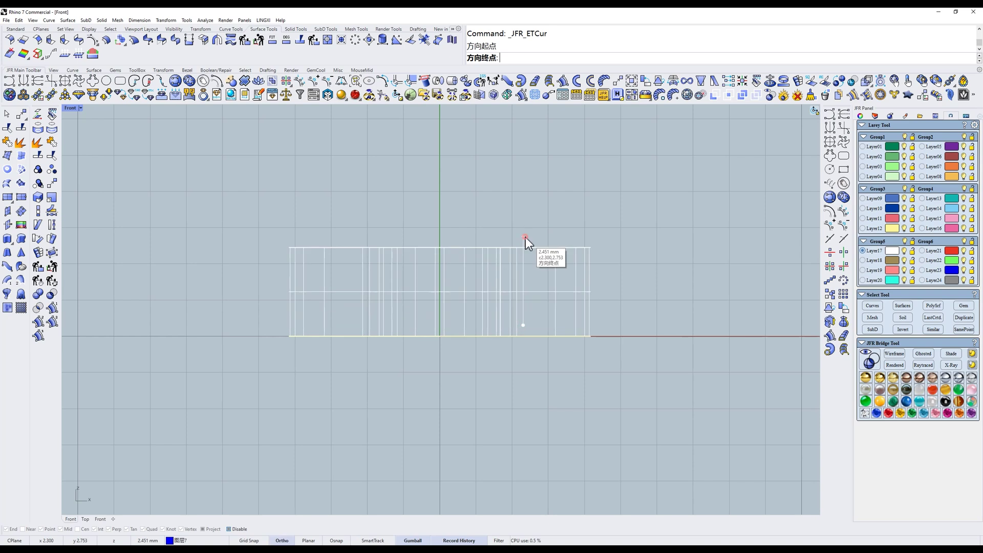
pyautogui.click(527, 248)
pyautogui.click(709, 283)
pyautogui.doubleClick(716, 299)
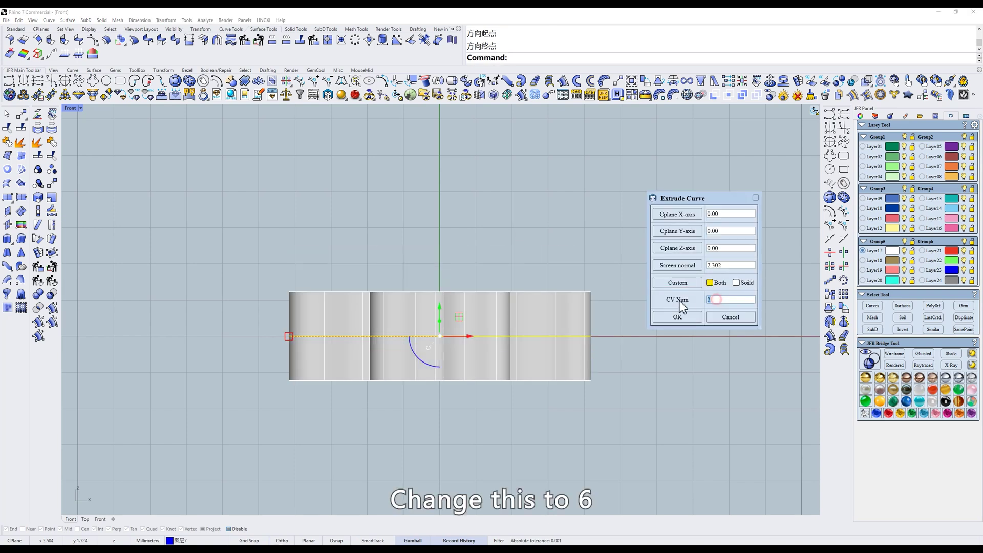
pyautogui.write('6')
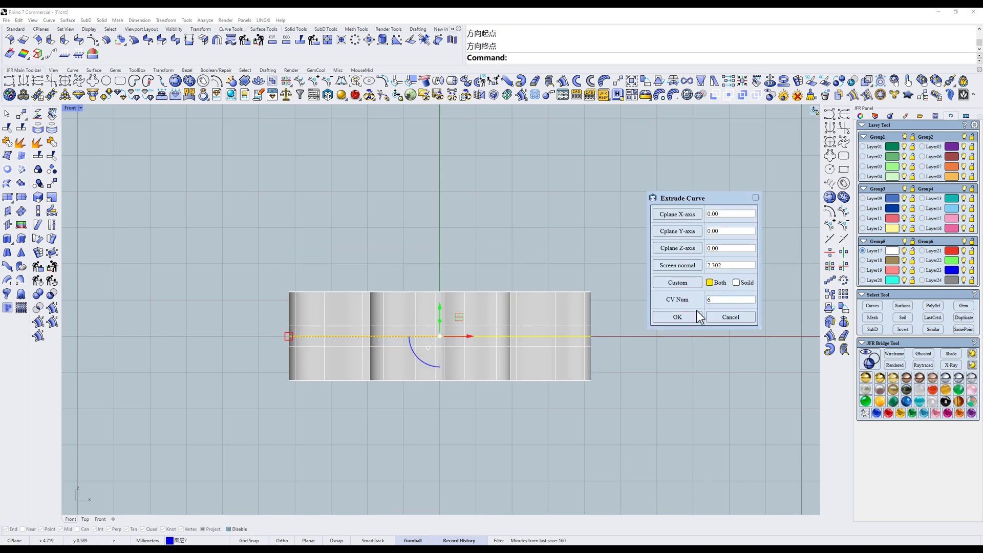
pyautogui.click(697, 313)
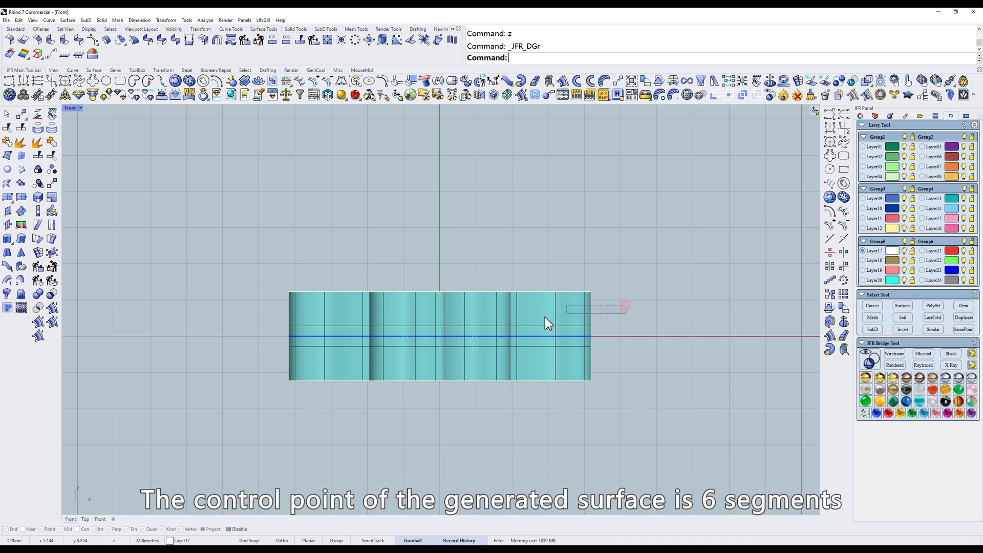
# Check the control-point rows of the clover extrusion and close its open ends with the single surface cap.
pyautogui.scroll(4, 600, 312)
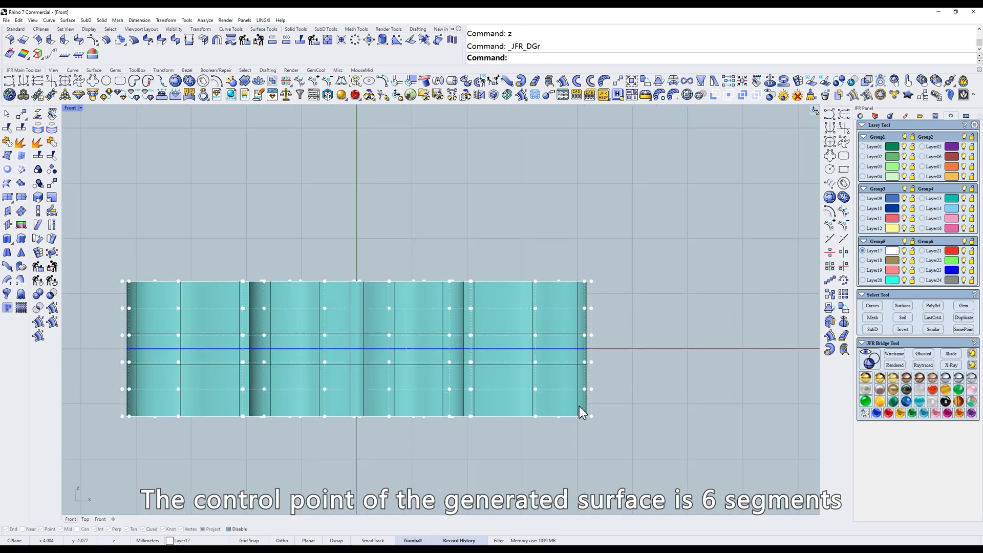
pyautogui.scroll(-2, 579, 407)
pyautogui.scroll(-2, 572, 378)
pyautogui.moveTo(551, 355); pyautogui.dragTo(503, 278, button='right')
pyautogui.click(495, 273)
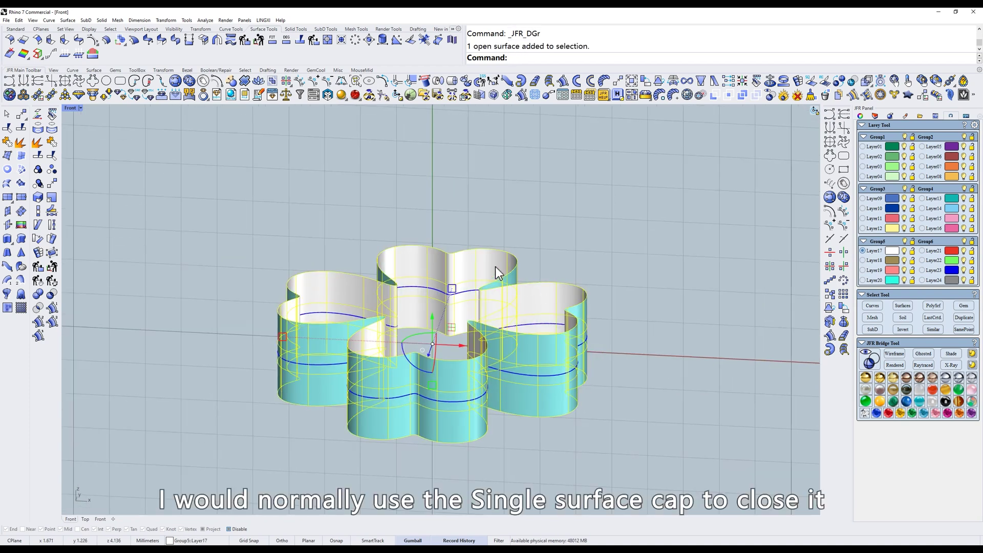
pyautogui.click(452, 81)
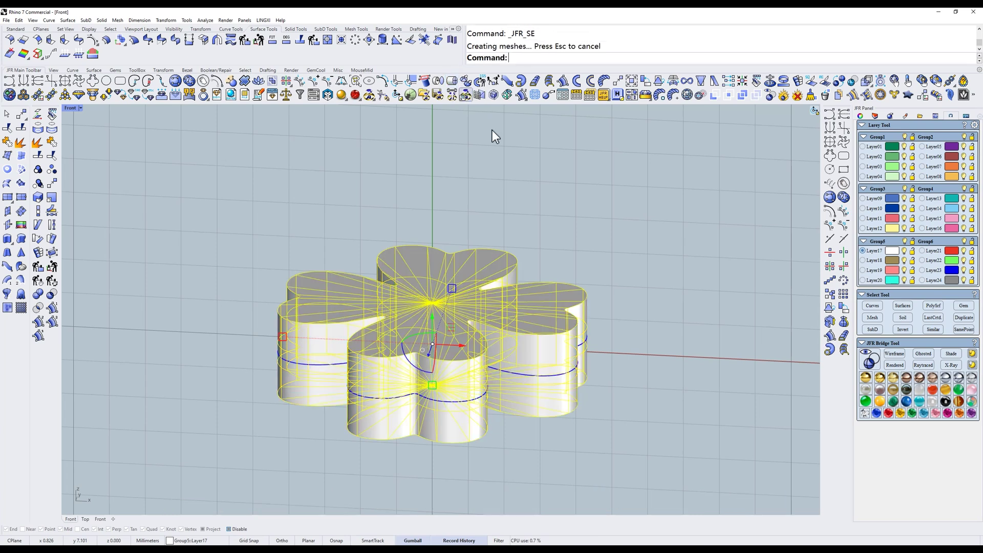
# Check the capped clover's radial structure from the Top view and apply Make uniform to the surface.
pyautogui.scroll(2, 520, 264)
pyautogui.write('t')
pyautogui.press('Return')
pyautogui.click(457, 224)
pyautogui.write('z')
pyautogui.press('Return')
pyautogui.moveTo(534, 215); pyautogui.dragTo(533, 174, button='right')
pyautogui.press('Escape')
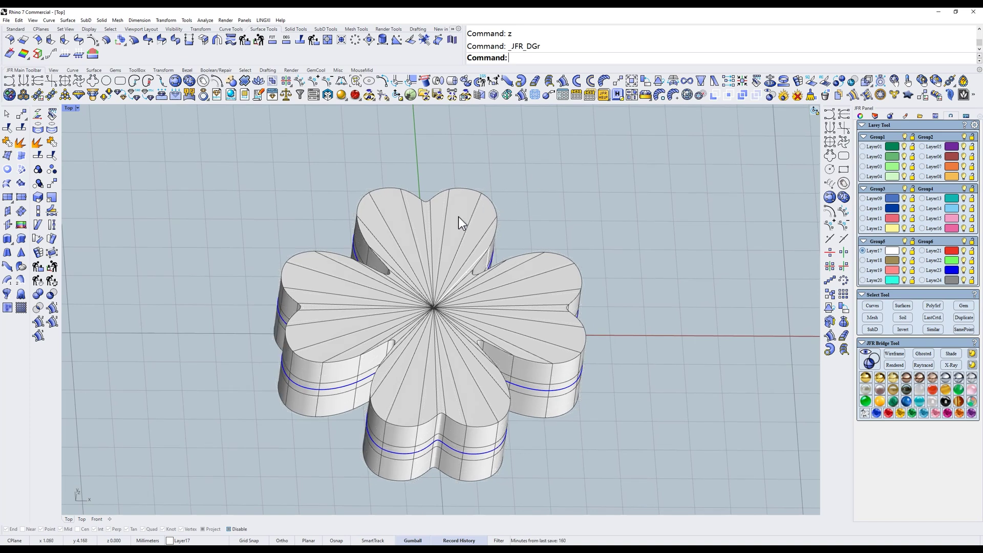
pyautogui.click(458, 216)
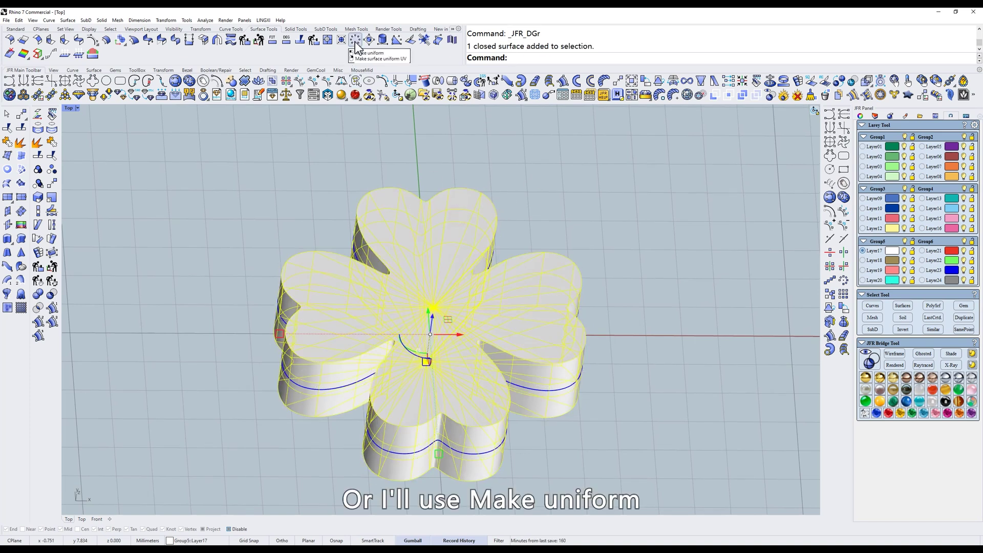
pyautogui.click(356, 42)
pyautogui.click(566, 220)
# Switch the viewport to X-ray display and show the clover in the Front view.
pyautogui.moveTo(513, 292); pyautogui.dragTo(468, 263, button='right')
pyautogui.write('d')
pyautogui.press('Return')
pyautogui.write('f')
pyautogui.press('Return')
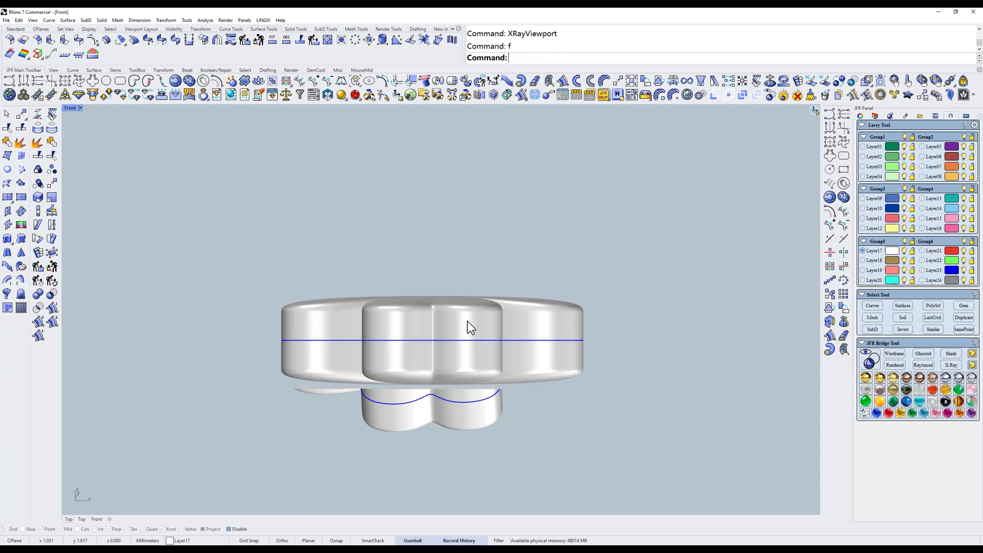
# Select the clover's upper and lower control-point rows in the Front view and scale them inward in the Top view.
pyautogui.click(467, 322)
pyautogui.write('1')
pyautogui.press('Return')
pyautogui.moveTo(152, 218); pyautogui.dragTo(709, 275)
pyautogui.keyDown('shift'); pyautogui.moveTo(229, 362); pyautogui.dragTo(679, 421); pyautogui.keyUp('shift')
pyautogui.write('t')
pyautogui.press('Return')
pyautogui.write('2')
pyautogui.press('Return')
pyautogui.hotkey('ctrl', 'z')
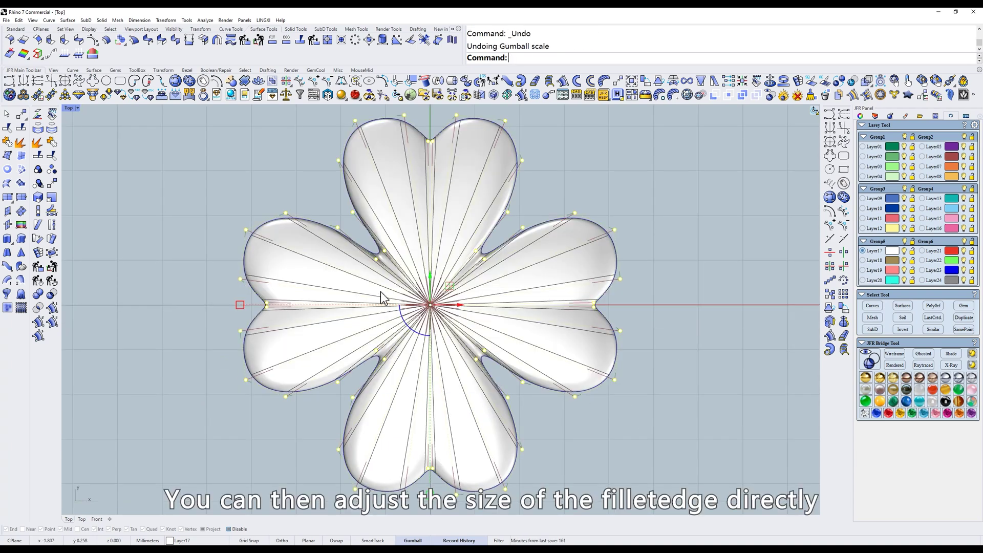
pyautogui.moveTo(449, 285); pyautogui.dragTo(438, 290)
# Scale the clover's middle control-point rows vertically in the Front view and restore the X-ray display.
pyautogui.write('f')
pyautogui.press('Return')
pyautogui.click(349, 307)
pyautogui.write('z')
pyautogui.press('Return')
pyautogui.moveTo(204, 286); pyautogui.dragTo(703, 370)
pyautogui.moveTo(433, 368); pyautogui.dragTo(440, 373)
pyautogui.write('d')
pyautogui.press('Return')
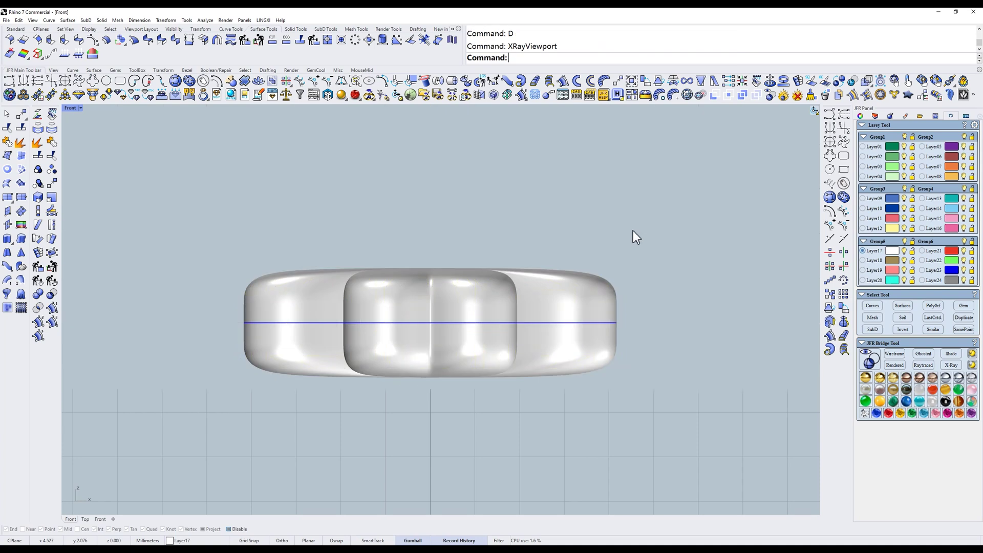
# Select the control points around the clover's centre in wireframe Top view and scale them outward.
pyautogui.write('t')
pyautogui.press('Return')
pyautogui.click(493, 274)
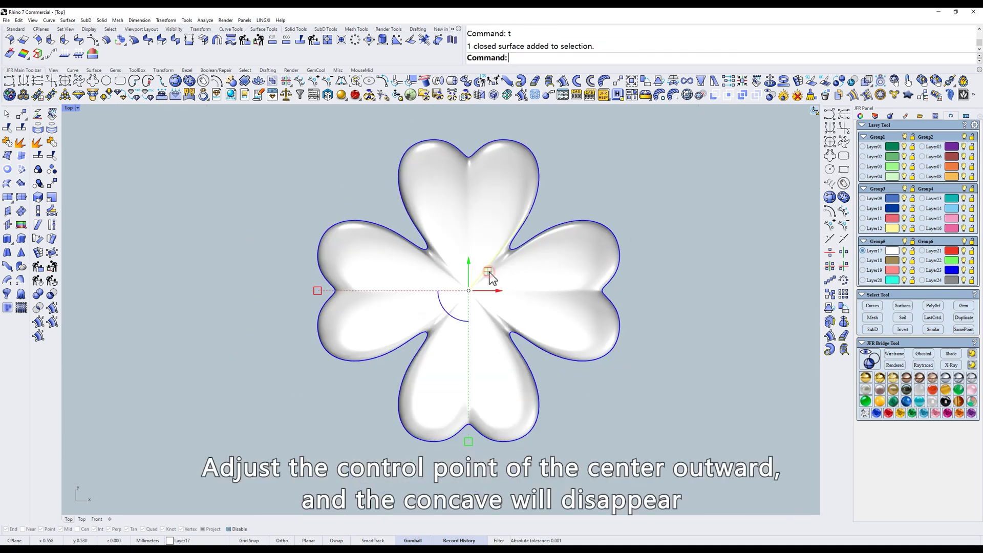
pyautogui.write('z')
pyautogui.press('Return')
pyautogui.write('w')
pyautogui.press('Return')
pyautogui.moveTo(389, 282); pyautogui.dragTo(508, 248)
pyautogui.keyDown('shift'); pyautogui.moveTo(385, 336); pyautogui.dragTo(520, 366); pyautogui.keyUp('shift')
pyautogui.write('s')
pyautogui.press('Return')
pyautogui.keyDown('shift'); pyautogui.moveTo(472, 287); pyautogui.dragTo(489, 279); pyautogui.keyUp('shift')
# Clear the selection and examine the clover's reshaped centre from an angle in X-ray display.
pyautogui.press('Escape')
pyautogui.press('Escape')
pyautogui.write('d')
pyautogui.press('Return')
pyautogui.scroll(-6, 588, 297)
pyautogui.keyDown('ctrl'); pyautogui.keyDown('shift'); pyautogui.moveTo(588, 298); pyautogui.dragTo(549, 286, button='right'); pyautogui.keyUp('shift'); pyautogui.keyUp('ctrl')
# Select the four inner control-point groups on the clover's horizontal and vertical axes in the Top view and scale them outward.
pyautogui.write('t')
pyautogui.press('Return')
pyautogui.press('F10')
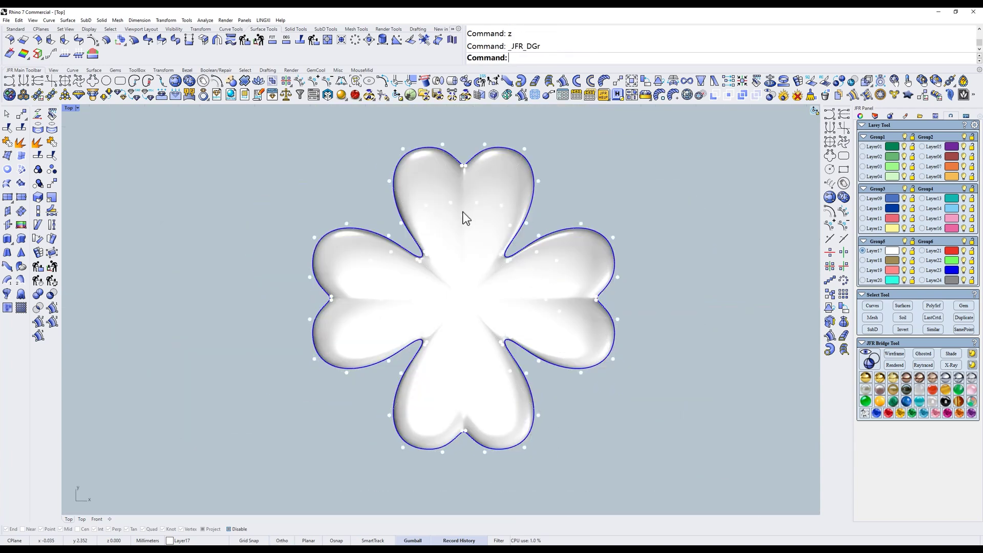
pyautogui.scroll(4, 463, 213)
pyautogui.write('w')
pyautogui.press('Return')
pyautogui.moveTo(446, 244); pyautogui.dragTo(487, 209)
pyautogui.keyDown('shift'); pyautogui.moveTo(569, 329); pyautogui.dragTo(596, 358); pyautogui.keyUp('shift')
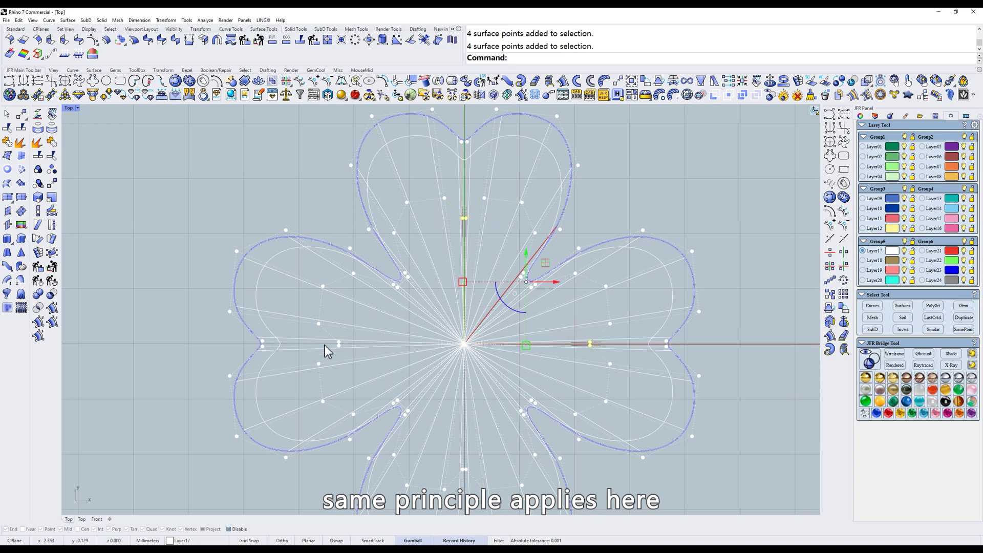
pyautogui.keyDown('shift'); pyautogui.moveTo(373, 354); pyautogui.dragTo(374, 355); pyautogui.keyUp('shift')
pyautogui.keyDown('shift'); pyautogui.moveTo(481, 481); pyautogui.dragTo(481, 481); pyautogui.keyUp('shift')
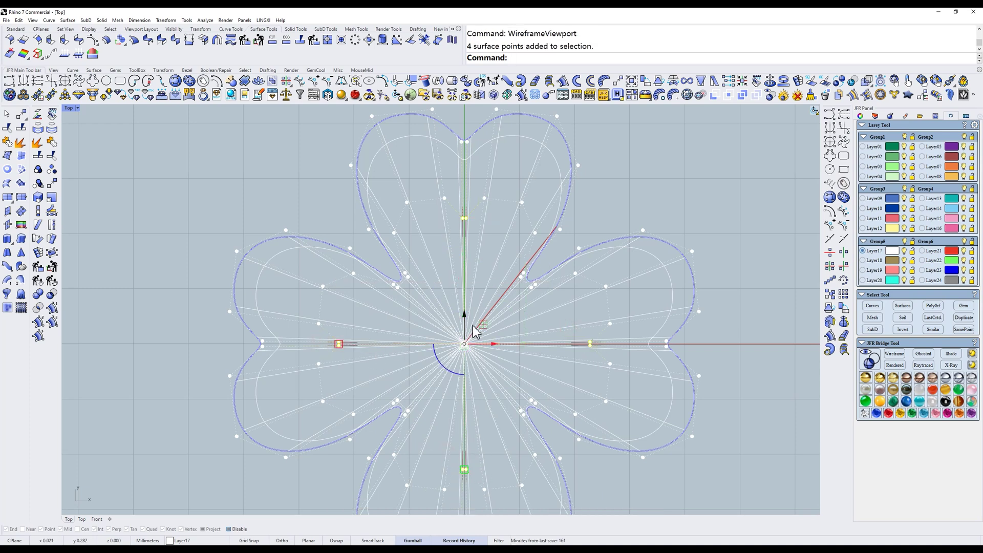
pyautogui.write('S')
pyautogui.press('Return')
pyautogui.keyDown('shift'); pyautogui.moveTo(483, 327); pyautogui.dragTo(491, 330); pyautogui.keyUp('shift')
# Hide the control points and examine the finished clover in X-ray display from several angles.
pyautogui.write('d')
pyautogui.press('Return')
pyautogui.scroll(-1, 556, 225)
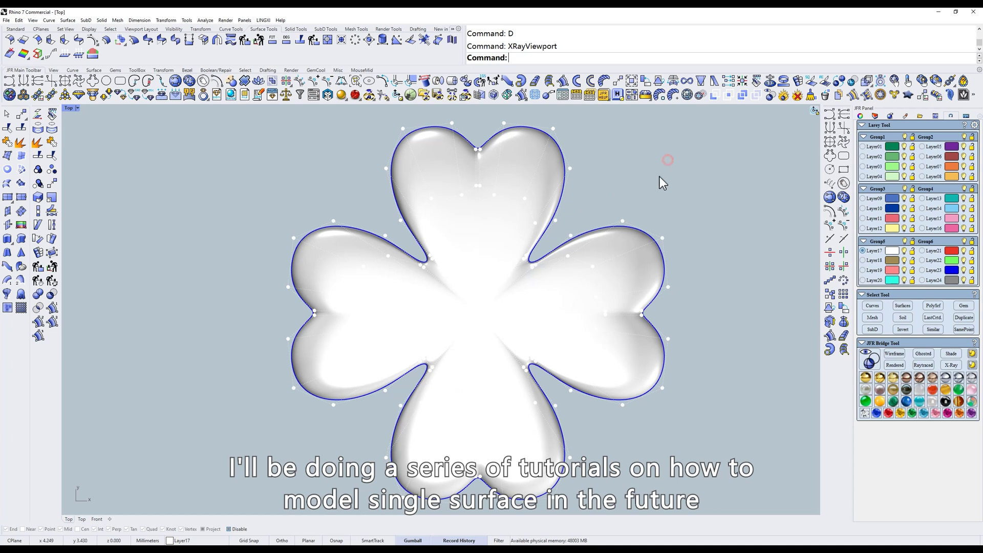
pyautogui.press('Escape')
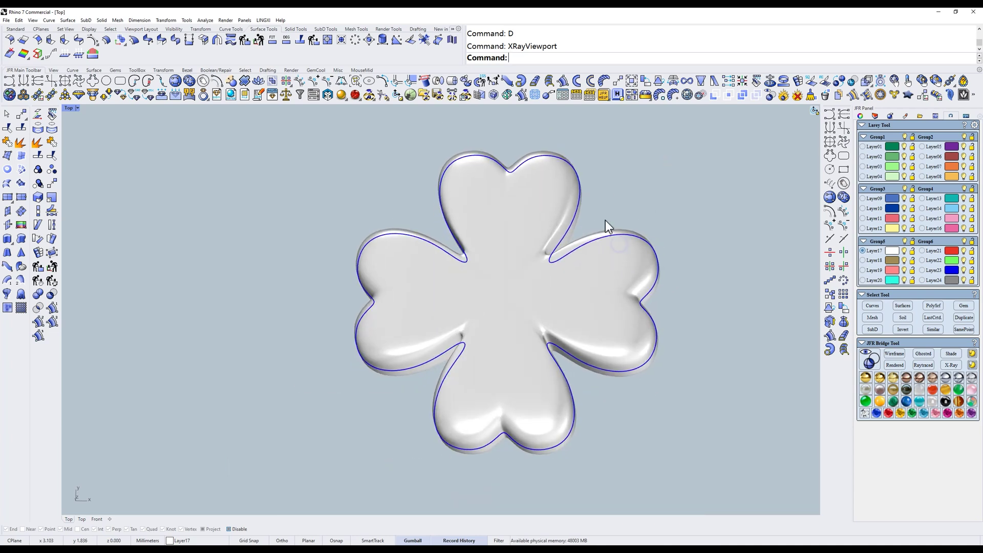
pyautogui.write('f')
pyautogui.press('Return')
pyautogui.click(499, 368)
pyautogui.moveTo(499, 367); pyautogui.dragTo(496, 360)
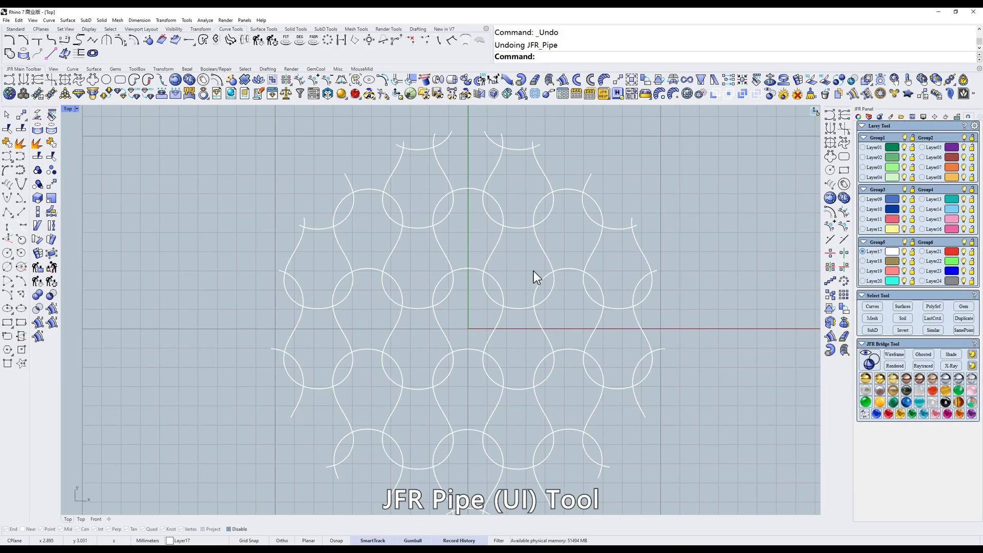
# Start JFR Pipe on an S-shaped open curve of the pattern and set the pipe diameter to 0.7.
pyautogui.scroll(3, 542, 209)
pyautogui.moveTo(541, 209); pyautogui.dragTo(530, 269, button='right')
pyautogui.moveTo(551, 219); pyautogui.dragTo(518, 234)
pyautogui.click(518, 81)
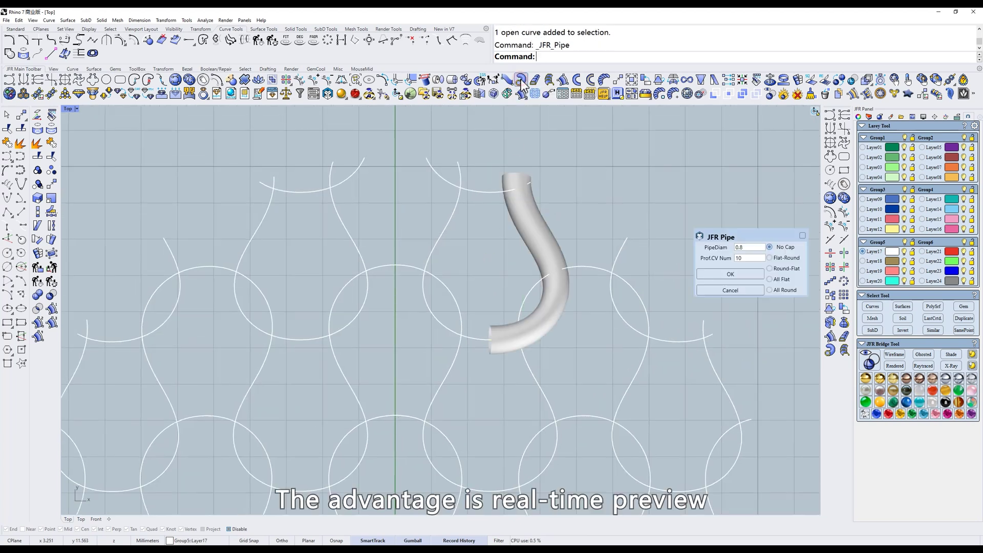
pyautogui.scroll(1, 563, 231)
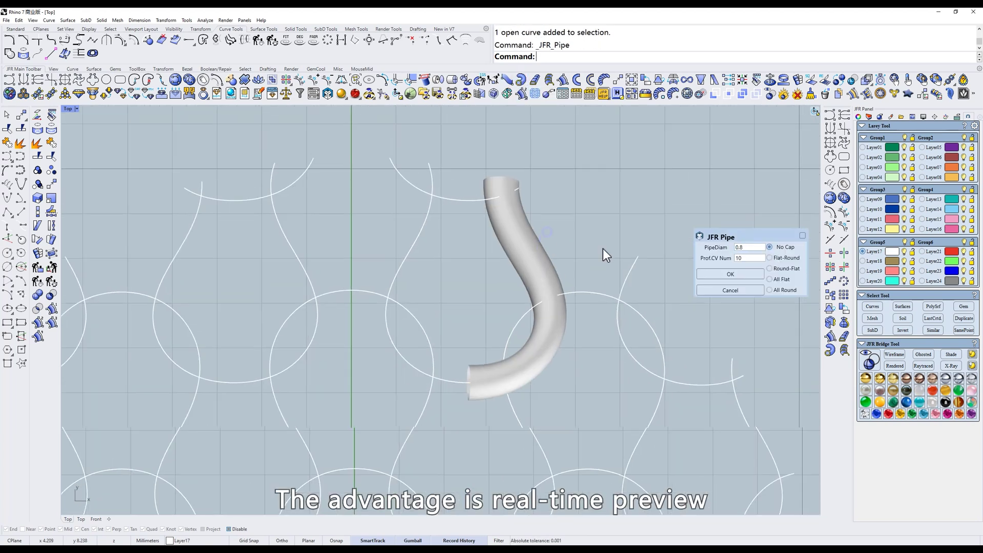
pyautogui.write('7')
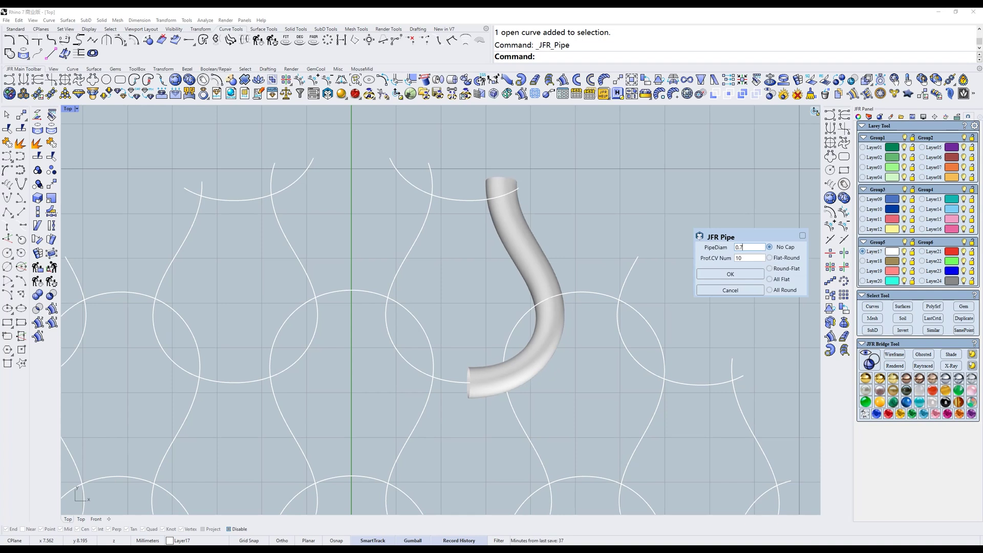
# Vary the pipe diameter up and down in small increments and settle on 0.8.
pyautogui.scroll(3, 740, 248)
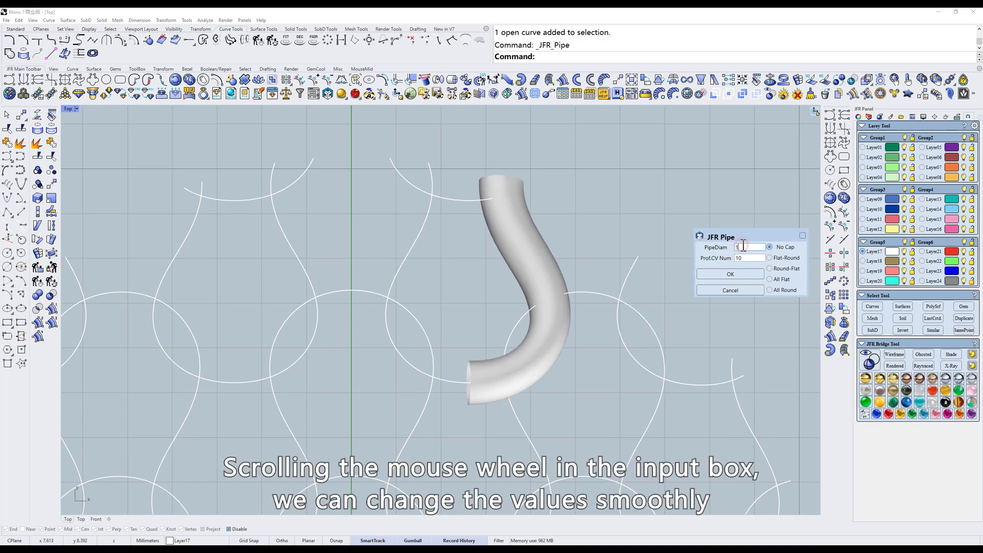
pyautogui.scroll(-6, 743, 247)
pyautogui.scroll(3, 746, 247)
pyautogui.scroll(1, 745, 247)
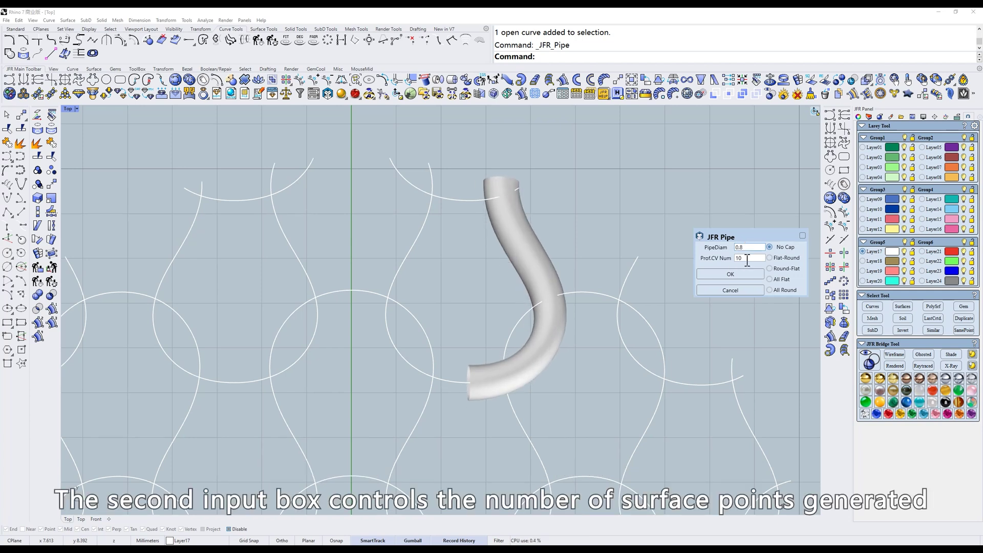
# Try a Prof.CV Num of 6 on the pipe, check its shape from an angle, and set the number to 8.
pyautogui.moveTo(747, 261); pyautogui.dragTo(695, 247)
pyautogui.write('6')
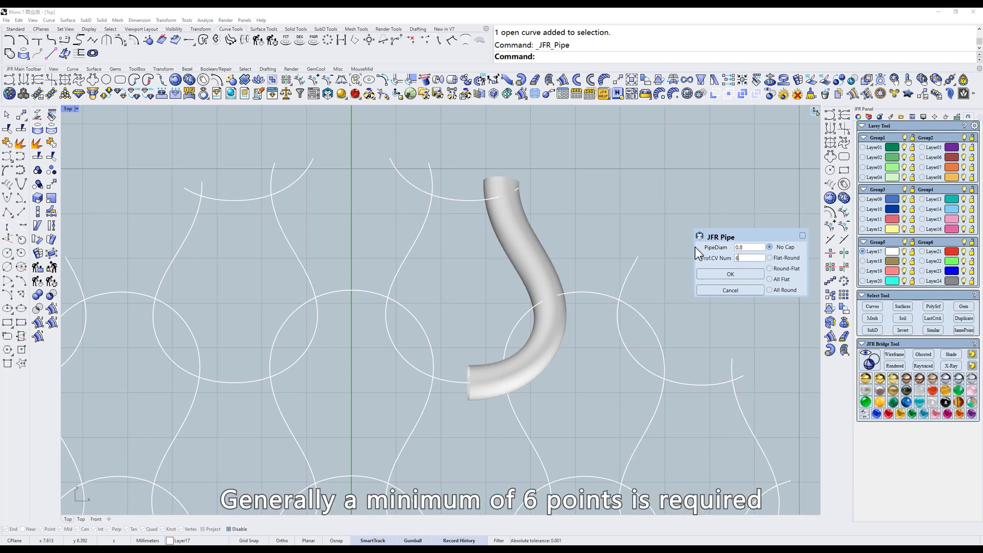
pyautogui.keyDown('ctrl'); pyautogui.keyDown('shift'); pyautogui.moveTo(478, 377); pyautogui.dragTo(628, 369, button='right'); pyautogui.keyUp('shift'); pyautogui.keyUp('ctrl')
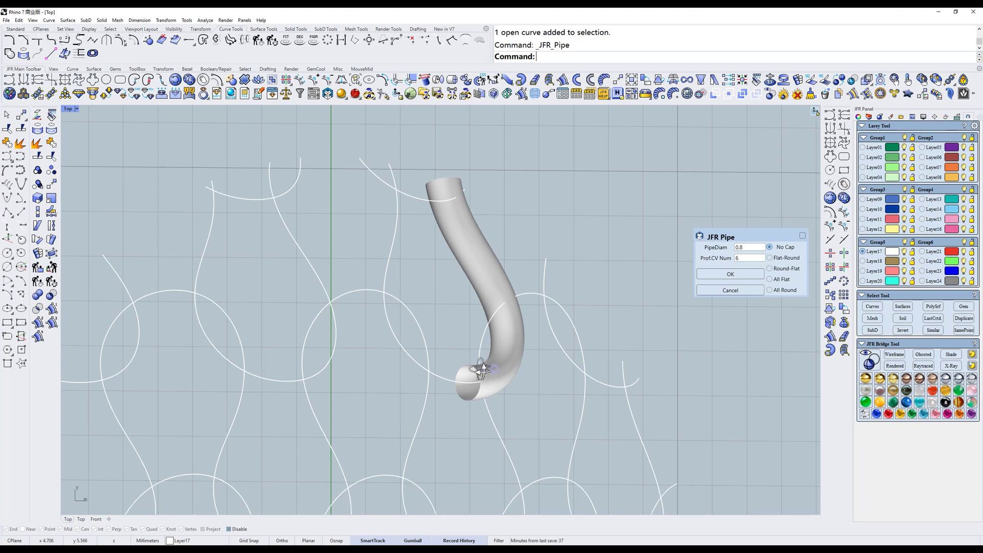
pyautogui.write('t')
pyautogui.press('Return')
pyautogui.write('8')
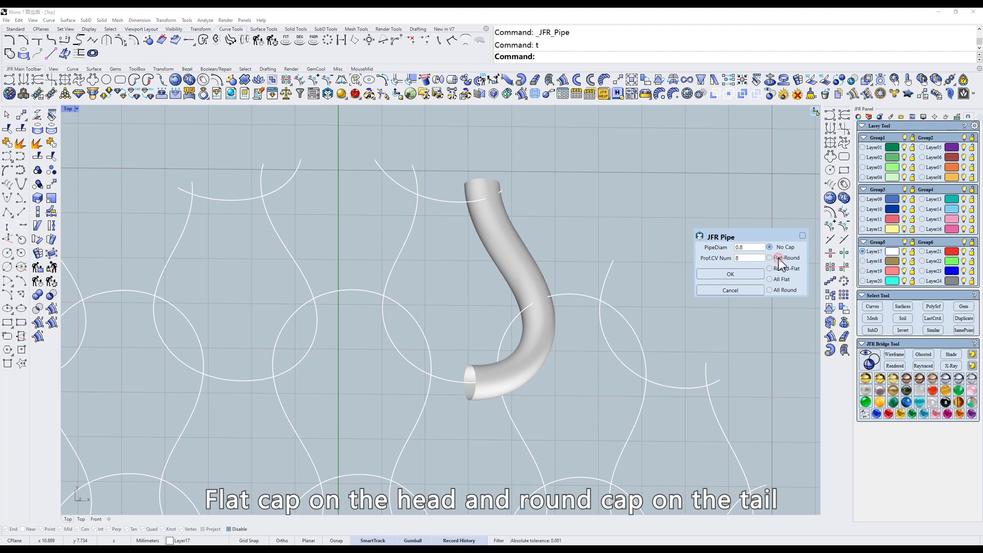
# Preview the Flat-Round, Round-Flat, All Flat and All Round caps on the pipe, and create it with No Cap.
pyautogui.click(778, 259)
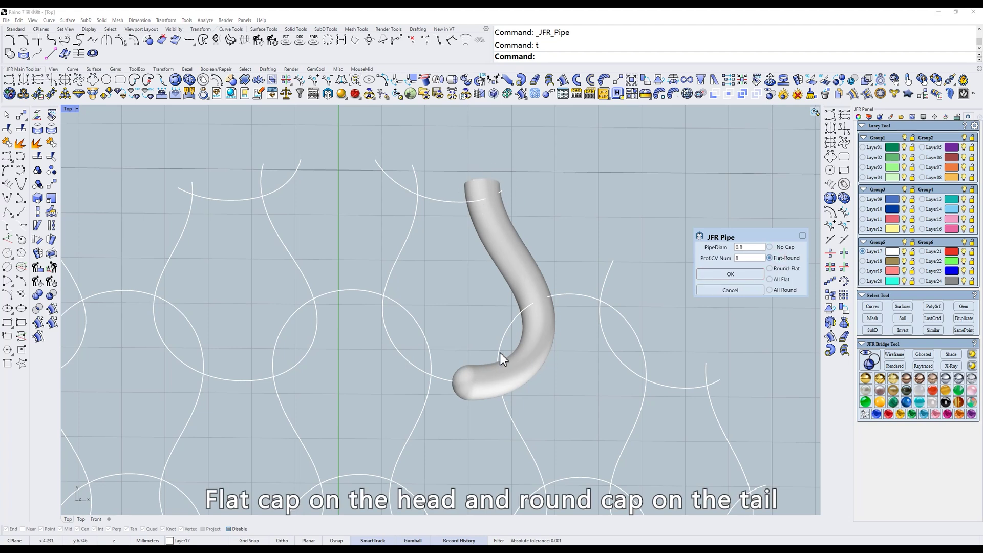
pyautogui.click(783, 269)
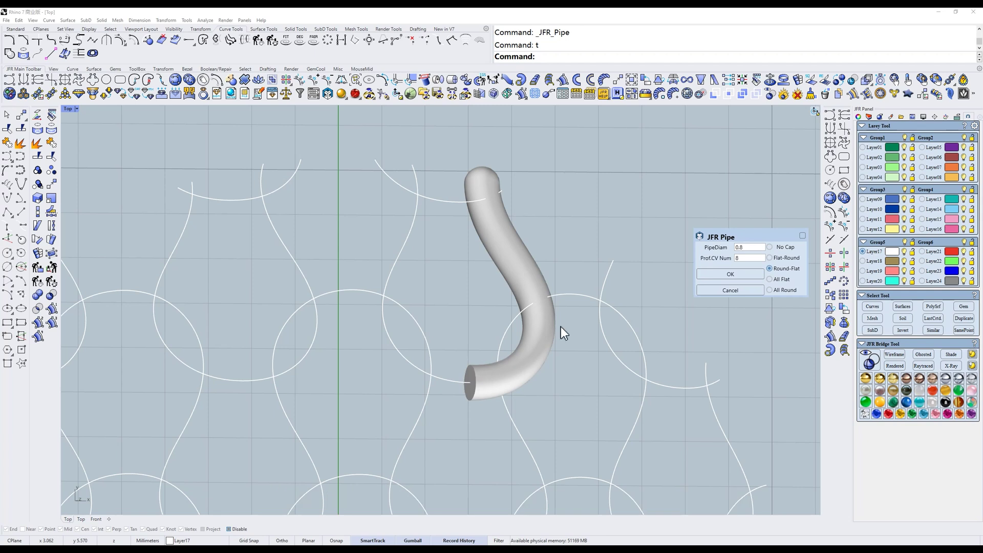
pyautogui.click(776, 280)
pyautogui.moveTo(469, 426); pyautogui.dragTo(632, 325, button='right')
pyautogui.click(771, 291)
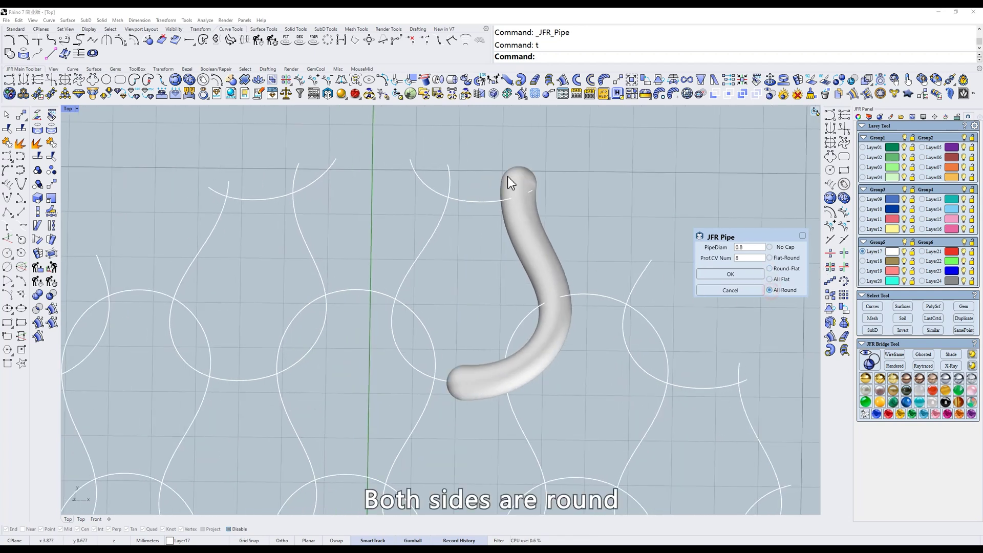
pyautogui.moveTo(514, 264); pyautogui.dragTo(567, 251, button='right')
pyautogui.click(769, 247)
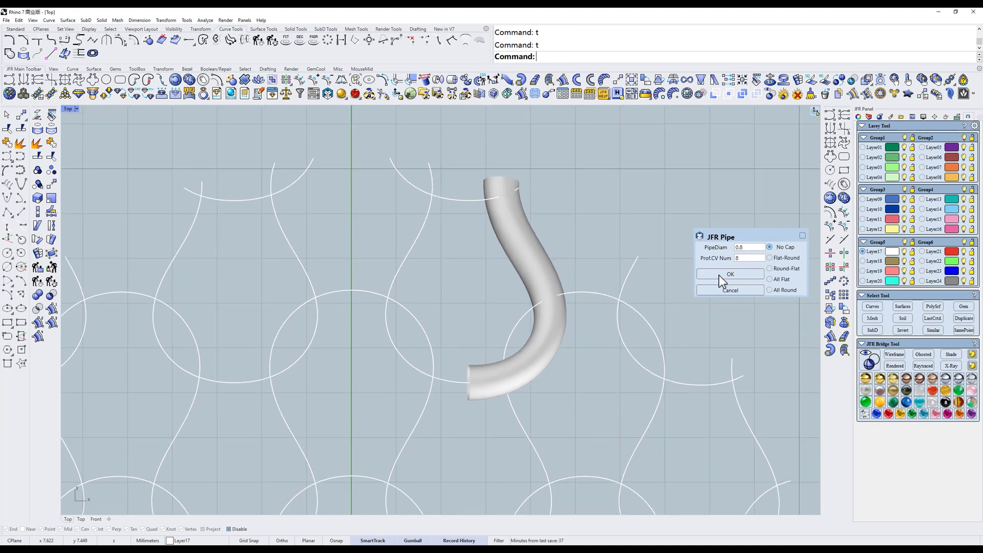
pyautogui.click(729, 274)
# Show the pipe's control points, select the ring around its upper bend in wireframe and move it in shaded display.
pyautogui.click(529, 242)
pyautogui.write('x')
pyautogui.press('space')
pyautogui.scroll(4, 530, 256)
pyautogui.write('w')
pyautogui.press('space')
pyautogui.moveTo(442, 313)
pyautogui.mouseDown()
pyautogui.moveTo(550, 257)
pyautogui.moveTo(644, 281)
pyautogui.mouseUp()
pyautogui.write('s')
pyautogui.press('space')
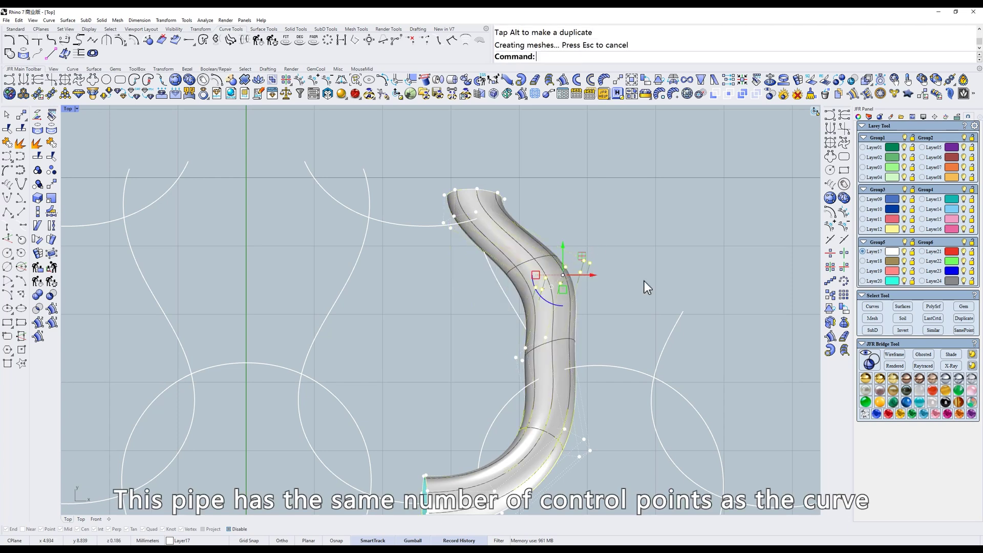
# Undo the last control-point move and delete the JFR pipe from its curve.
pyautogui.hotkey('ctrl', 'z')
pyautogui.click(508, 251)
pyautogui.press('Delete')
pyautogui.write('z')
pyautogui.press('space')
pyautogui.scroll(-2, 507, 286)
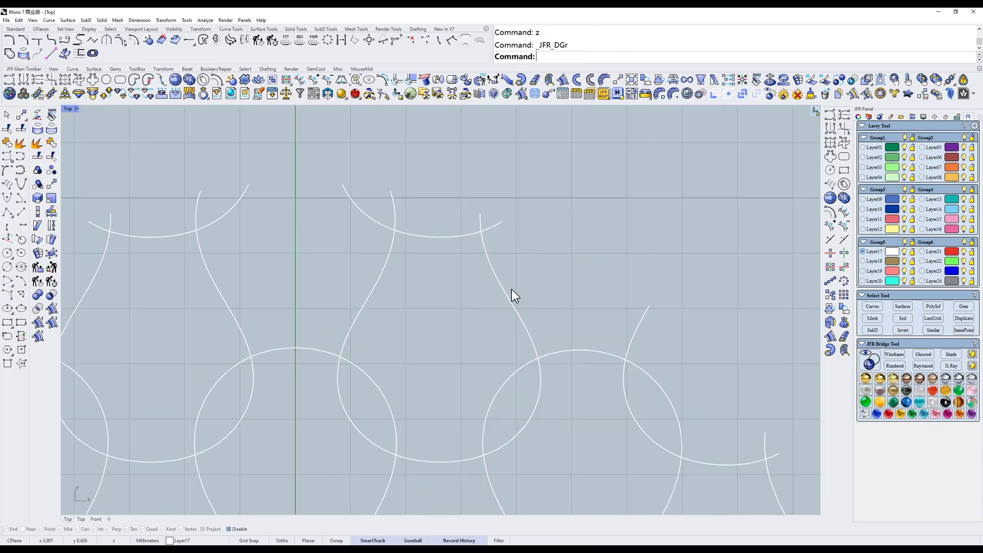
# Create a standard Rhino Pipe with flat caps and local shape blending along the same S-shaped curve for comparison.
pyautogui.moveTo(543, 263); pyautogui.dragTo(460, 290)
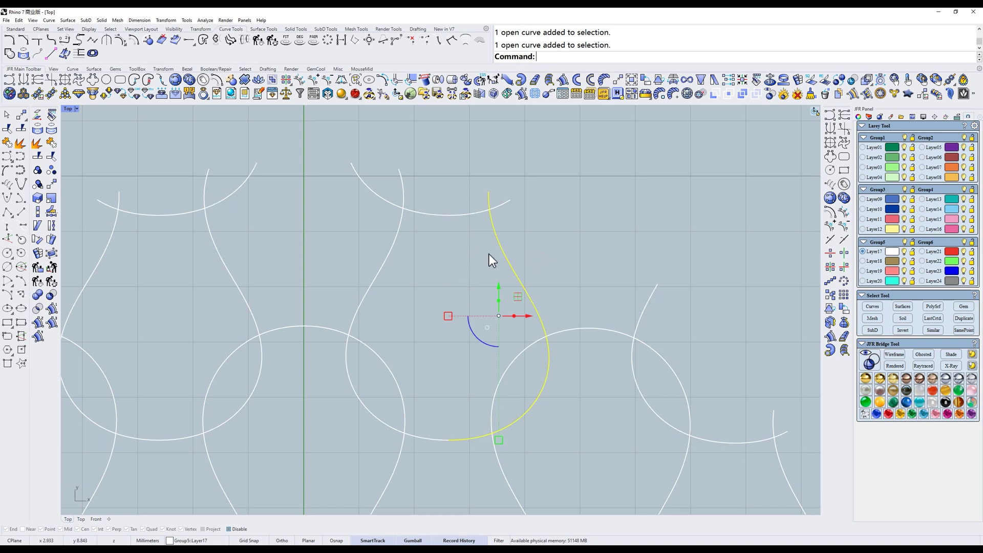
pyautogui.write('yg')
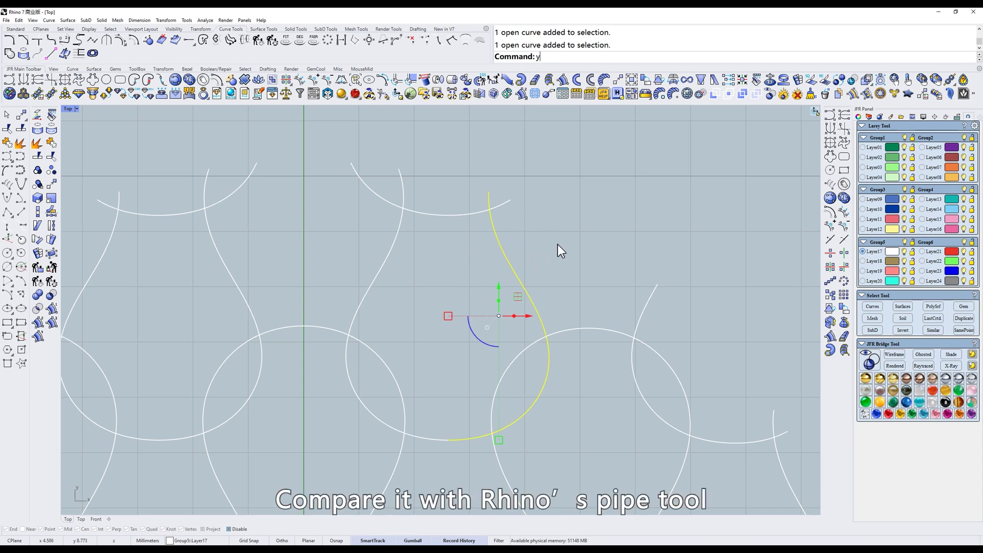
pyautogui.press('Return')
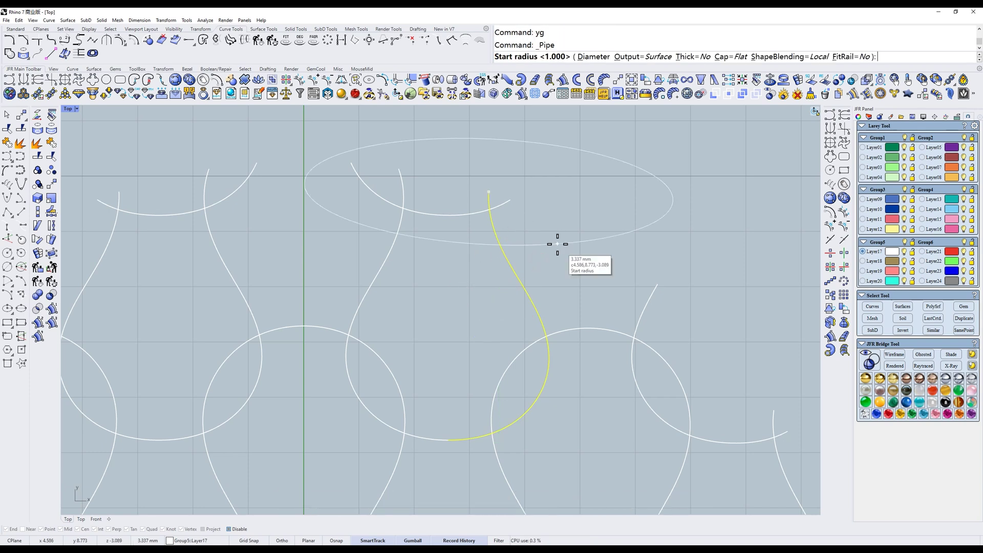
pyautogui.click(478, 195)
pyautogui.press('Return')
pyautogui.press('Return')
pyautogui.click(579, 217)
# Explode the Rhino pipe and delete its two end-cap surfaces, keeping the pipe body.
pyautogui.keyDown('ctrl'); pyautogui.keyDown('shift'); pyautogui.moveTo(554, 260); pyautogui.dragTo(356, 267, button='right'); pyautogui.keyUp('shift'); pyautogui.keyUp('ctrl')
pyautogui.click(500, 306)
pyautogui.click(51, 143)
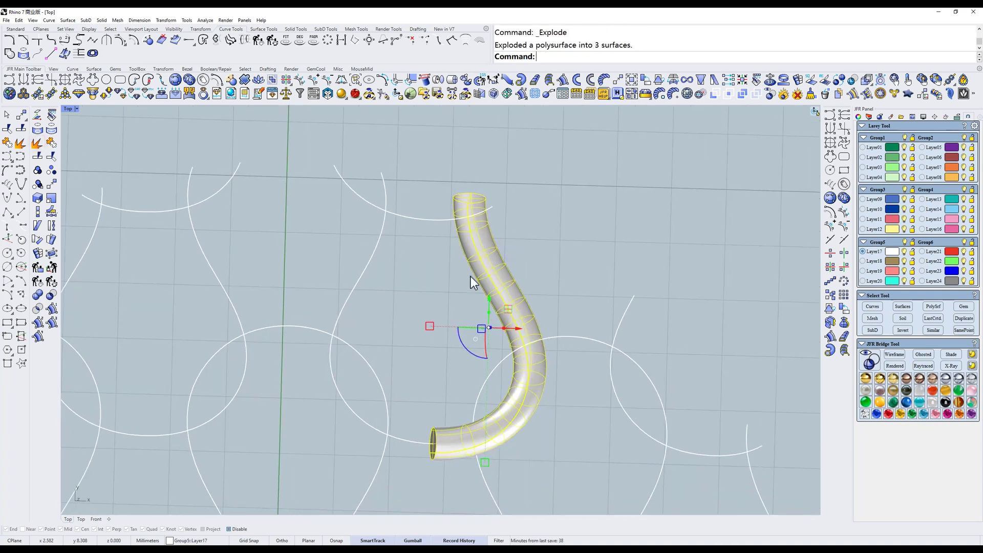
pyautogui.keyDown('ctrl'); pyautogui.click(496, 268); pyautogui.keyUp('ctrl')
pyautogui.press('Delete')
# Show the pipe body's control points in wireframe display and examine their density along the top view.
pyautogui.click(500, 269)
pyautogui.write('z')
pyautogui.press('Return')
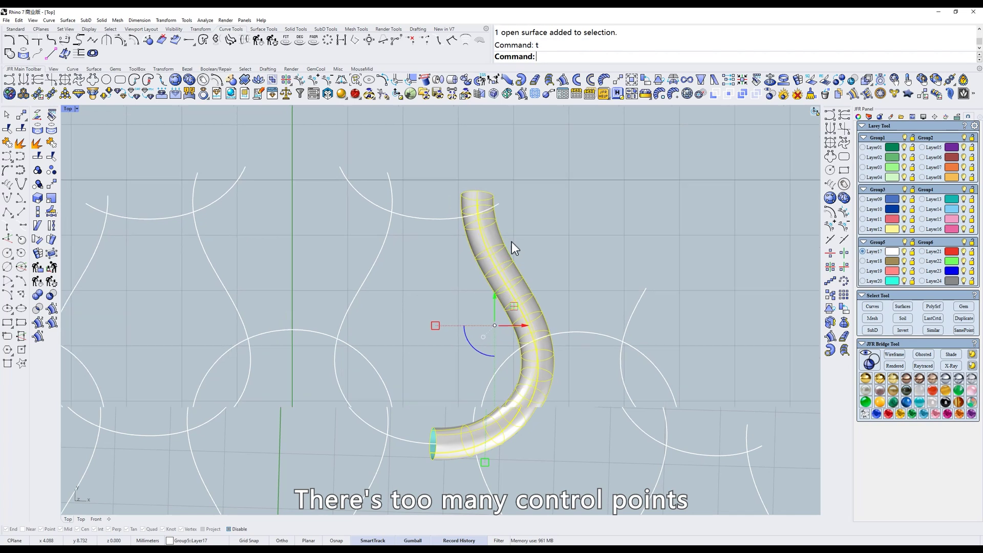
pyautogui.scroll(4, 507, 246)
pyautogui.press('F10')
pyautogui.write('w')
pyautogui.press('Return')
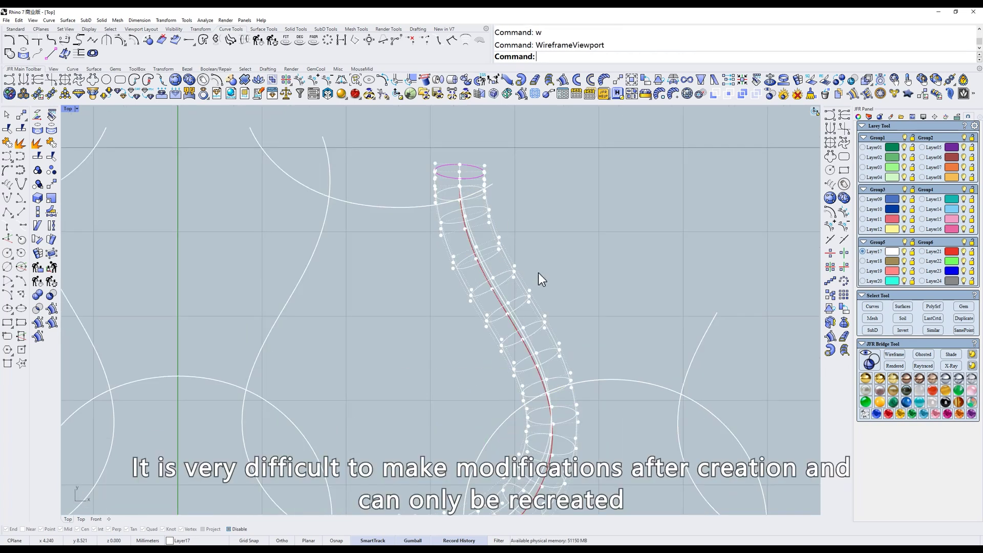
pyautogui.keyDown('ctrl'); pyautogui.keyDown('shift'); pyautogui.moveTo(538, 277); pyautogui.dragTo(468, 275, button='right'); pyautogui.keyUp('shift'); pyautogui.keyUp('ctrl')
pyautogui.write('t')
pyautogui.press('Return')
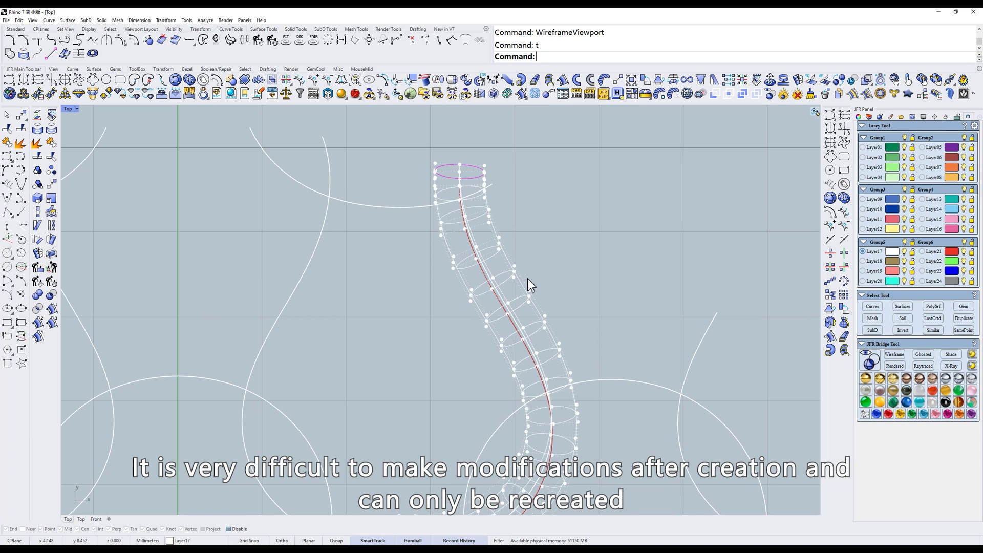
# Return to shaded display and delete the Rhino pipe body from the curve.
pyautogui.write('s')
pyautogui.press('Return')
pyautogui.scroll(-3, 525, 278)
pyautogui.click(511, 275)
pyautogui.scroll(2, 527, 266)
pyautogui.press('Delete')
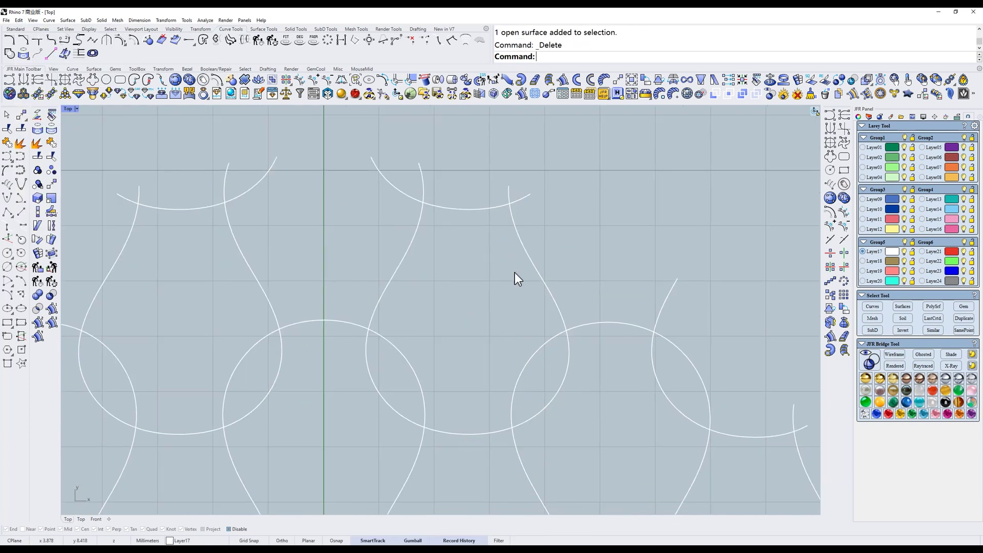
# Create a JFR pipe on the S-shaped curve with diameter 0.8, Prof.CV Num 8 and No Cap, and show its control points.
pyautogui.click(530, 258)
pyautogui.click(534, 79)
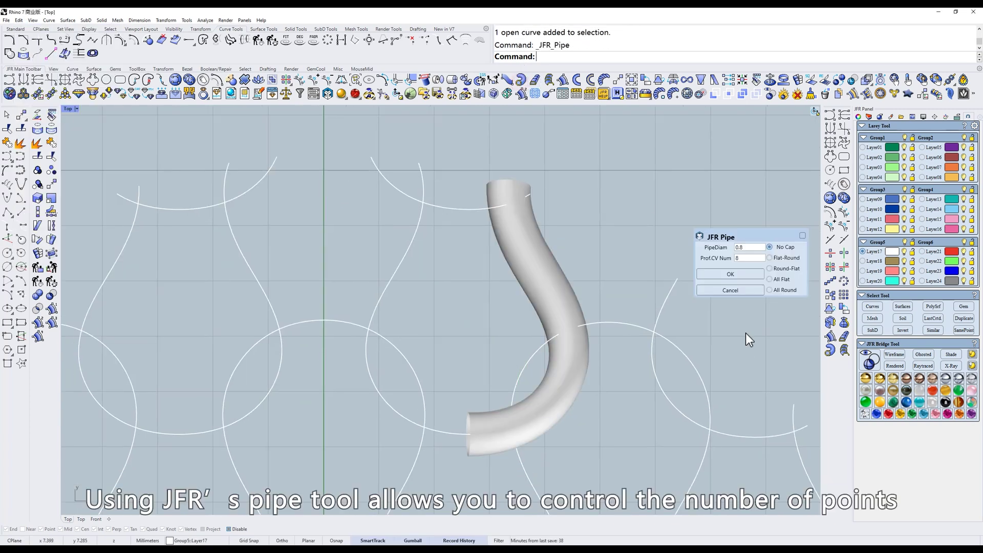
pyautogui.click(733, 275)
pyautogui.click(557, 269)
pyautogui.write('z')
pyautogui.press('Return')
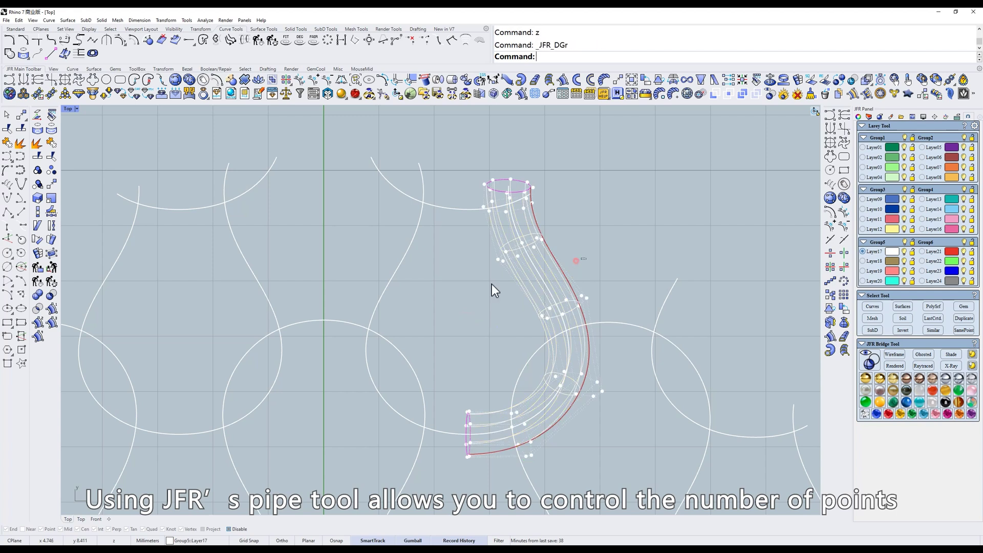
# Hide the control points, restore shaded display and delete the JFR pipe.
pyautogui.press('Escape')
pyautogui.press('Escape')
pyautogui.write('s')
pyautogui.press('Return')
pyautogui.click(548, 257)
pyautogui.press('Delete')
# Select all the curves of the pattern and create JFR pipes on them with diameter 0.8, Prof.CV Num 8 and No Cap.
pyautogui.scroll(-10, 581, 333)
pyautogui.moveTo(608, 373); pyautogui.dragTo(583, 245, button='right')
pyautogui.moveTo(725, 155); pyautogui.dragTo(295, 517)
pyautogui.scroll(4, 531, 293)
pyautogui.moveTo(533, 296); pyautogui.dragTo(529, 311, button='right')
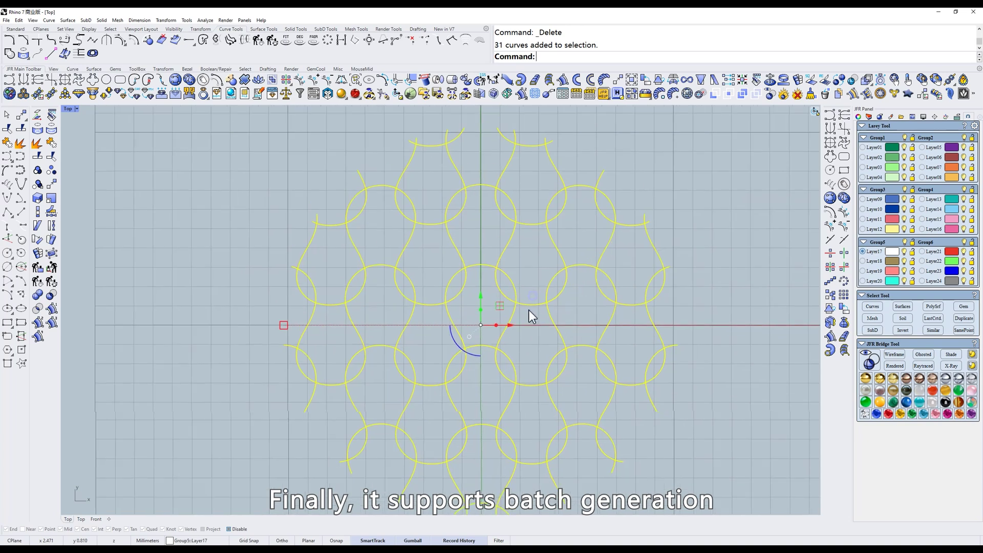
pyautogui.click(521, 80)
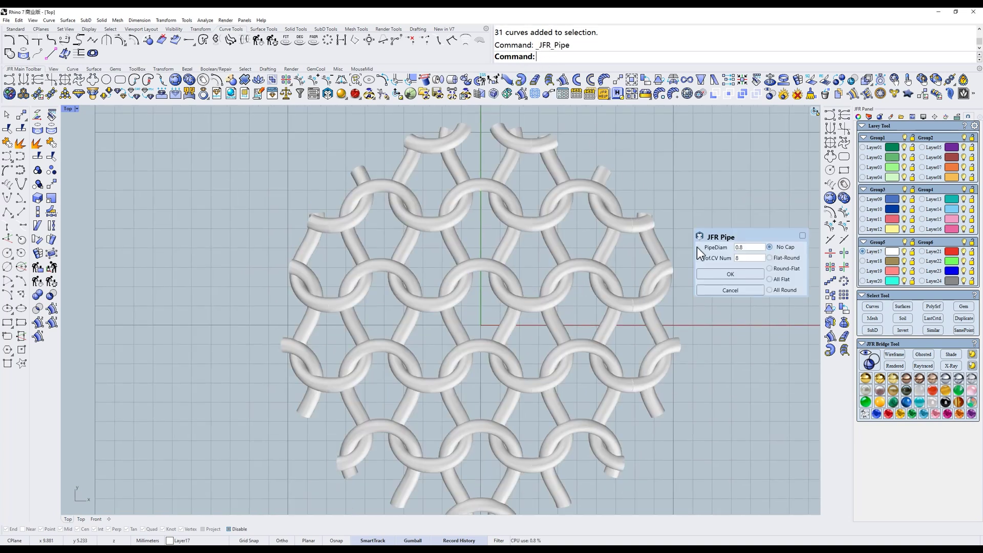
pyautogui.click(746, 274)
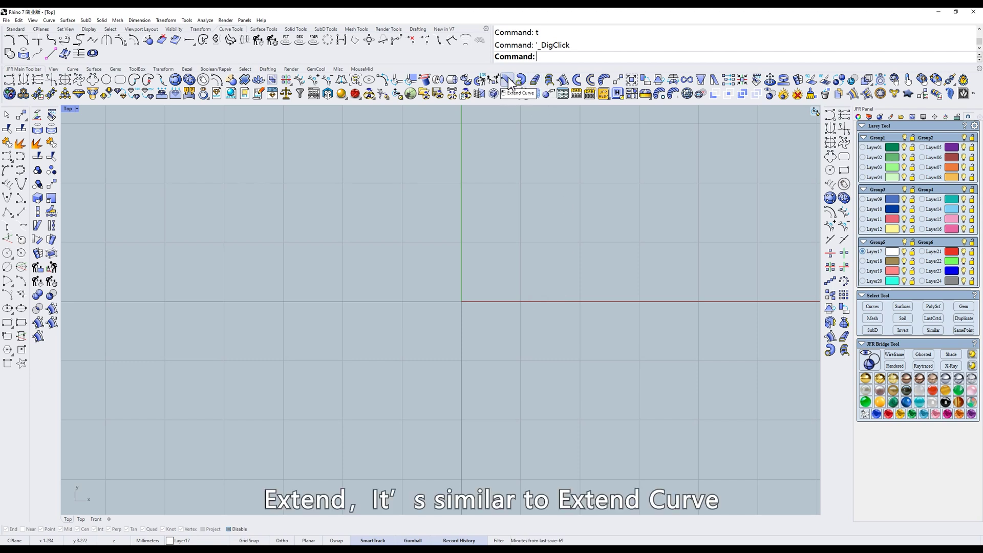
# Draw a circle centred on the origin in the top view and switch to the shaded front view.
pyautogui.moveTo(462, 236); pyautogui.dragTo(463, 239, button='right')
pyautogui.write('t')
pyautogui.press('Return')
pyautogui.write('c')
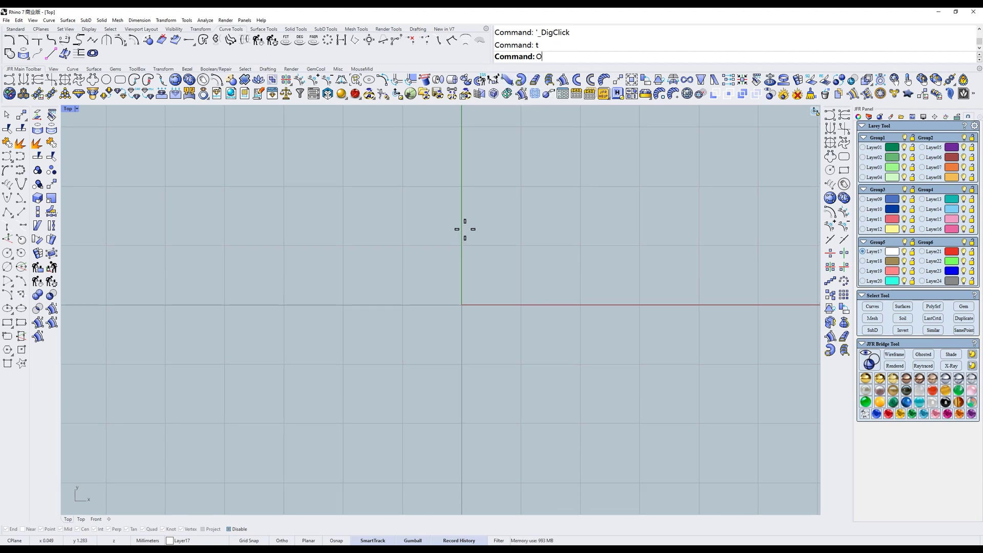
pyautogui.press('Return')
pyautogui.click(462, 342)
pyautogui.write('s')
pyautogui.press('Return')
pyautogui.scroll(8, 492, 315)
pyautogui.write('f')
pyautogui.press('Return')
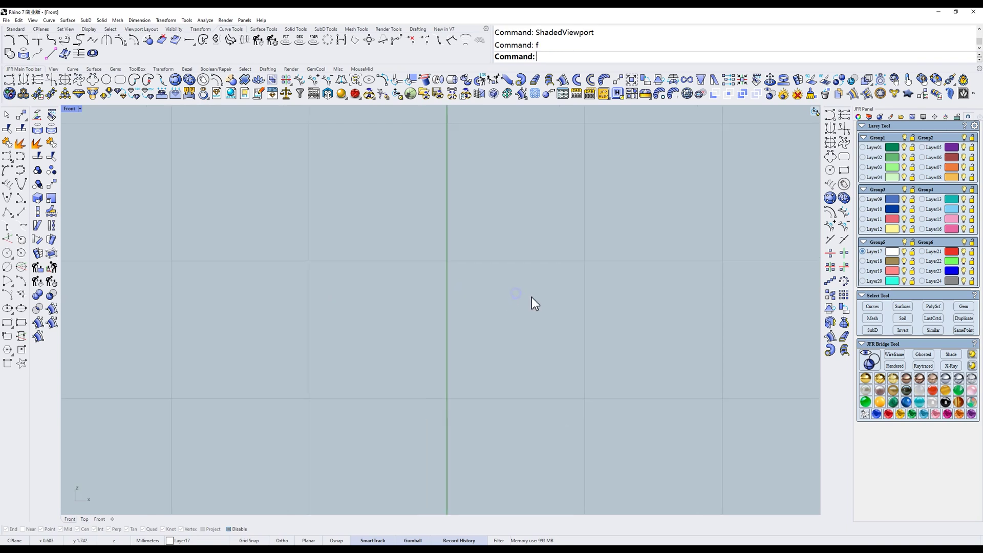
# Extend the circle vertically with JFR Extend, using Number 5 and a 0.4199 offset, and show the surface's control points.
pyautogui.click(504, 378)
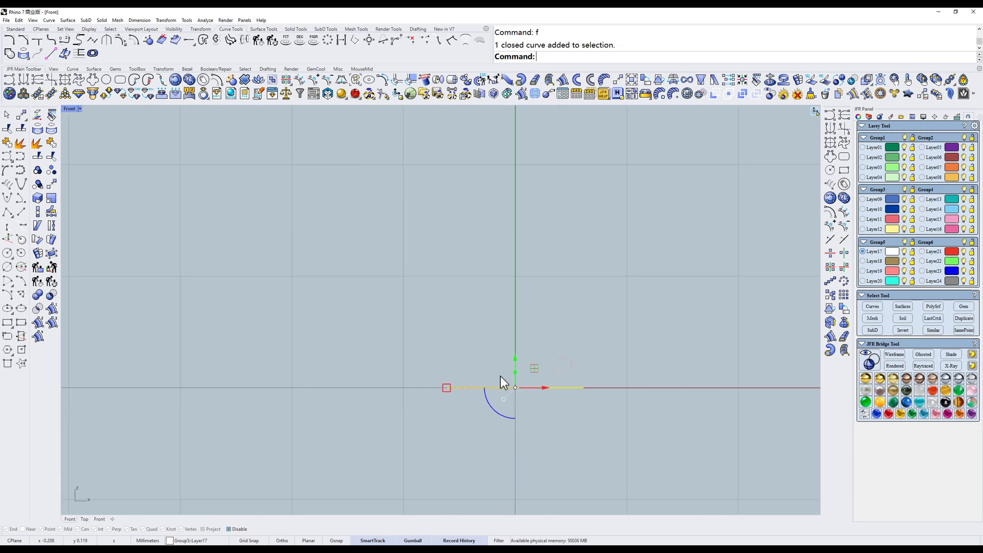
pyautogui.click(549, 79)
pyautogui.moveTo(488, 263)
pyautogui.mouseDown()
pyautogui.moveTo(676, 267)
pyautogui.moveTo(610, 273)
pyautogui.mouseUp()
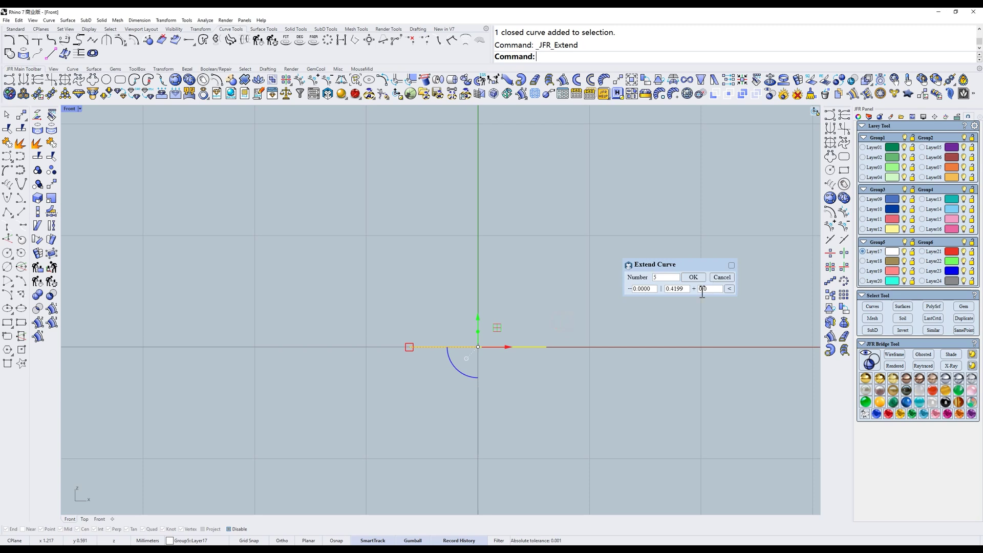
pyautogui.click(693, 278)
pyautogui.write('z')
pyautogui.press('Return')
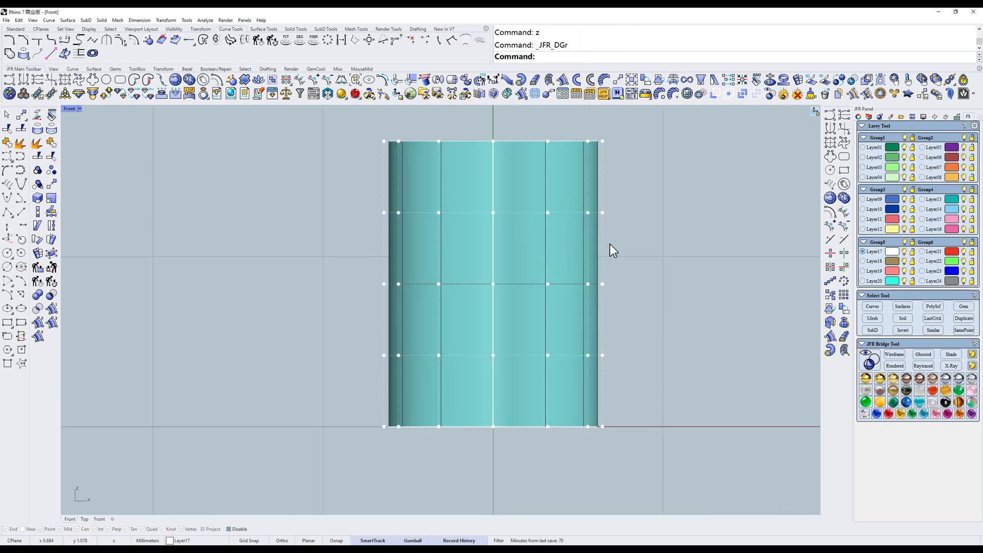
# Undo the extension, restart JFR Extend on the circle and try a horizontal offset of 0.8062.
pyautogui.hotkey('ctrl', 'z')
pyautogui.moveTo(563, 308); pyautogui.dragTo(529, 263, button='right')
pyautogui.click(536, 94)
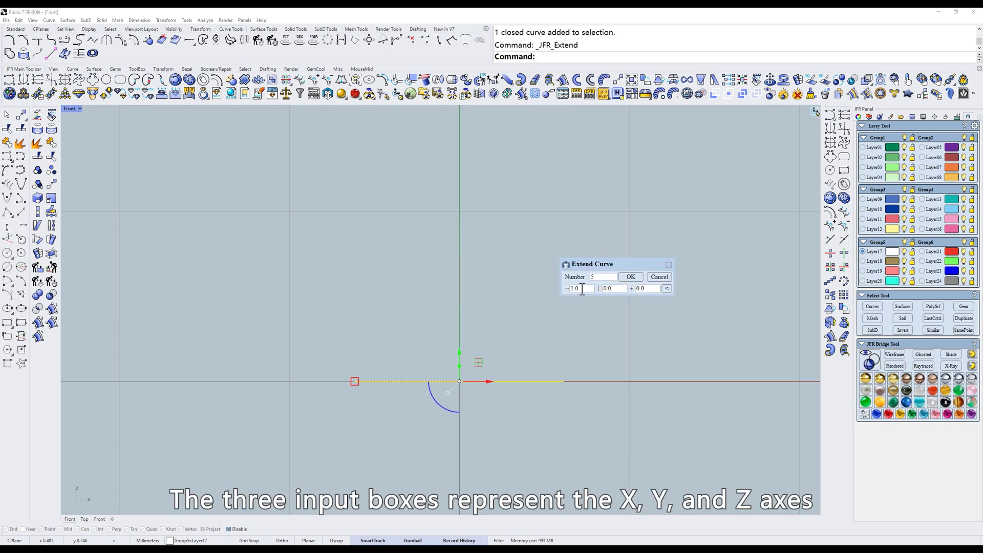
pyautogui.moveTo(582, 290)
pyautogui.mouseDown()
pyautogui.moveTo(556, 311)
pyautogui.moveTo(501, 321)
pyautogui.moveTo(607, 300)
pyautogui.moveTo(590, 291)
pyautogui.mouseUp()
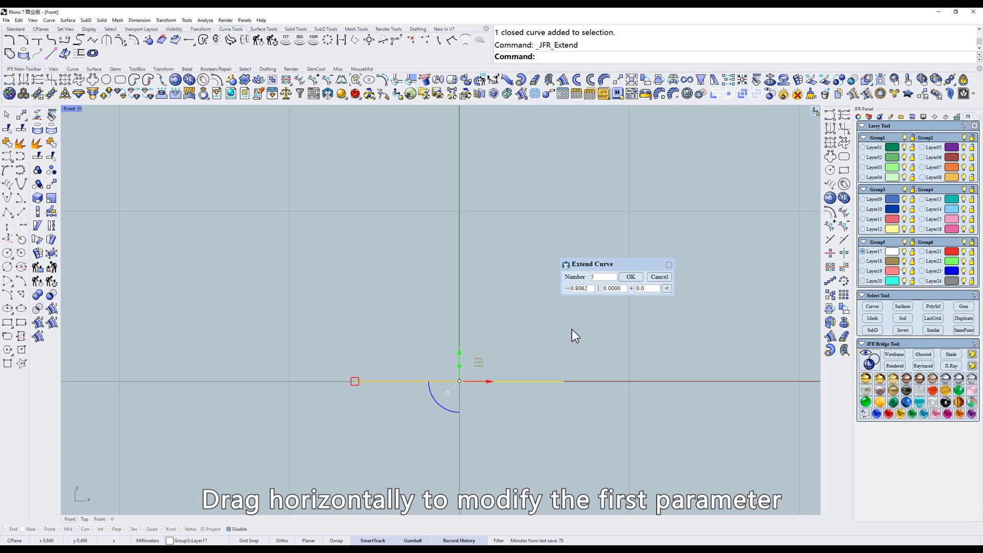
# Set the extension offsets to 0, 0.5 and 1 with Number 5 and create the surface.
pyautogui.moveTo(622, 289)
pyautogui.mouseDown()
pyautogui.moveTo(564, 290)
pyautogui.moveTo(623, 288)
pyautogui.mouseUp()
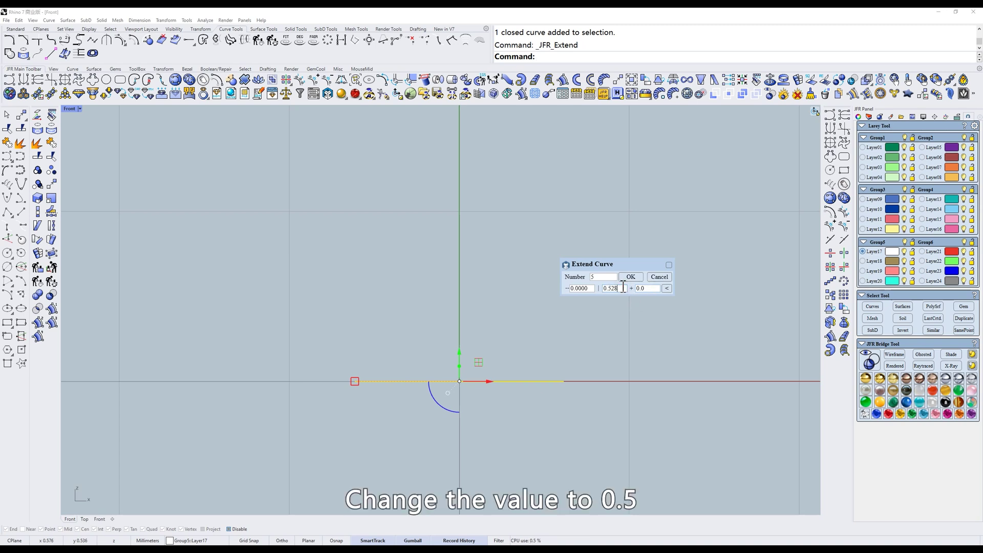
pyautogui.click(651, 288)
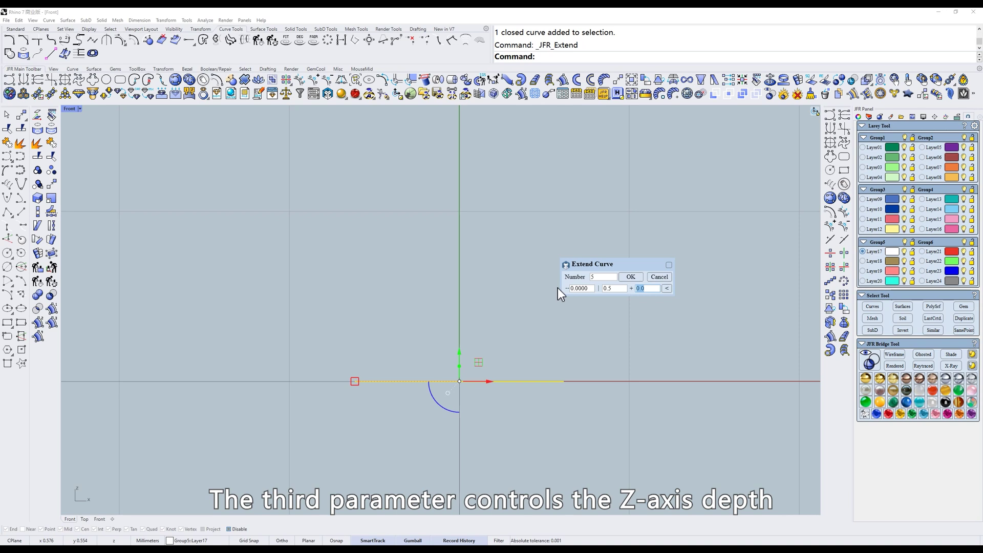
pyautogui.write('1')
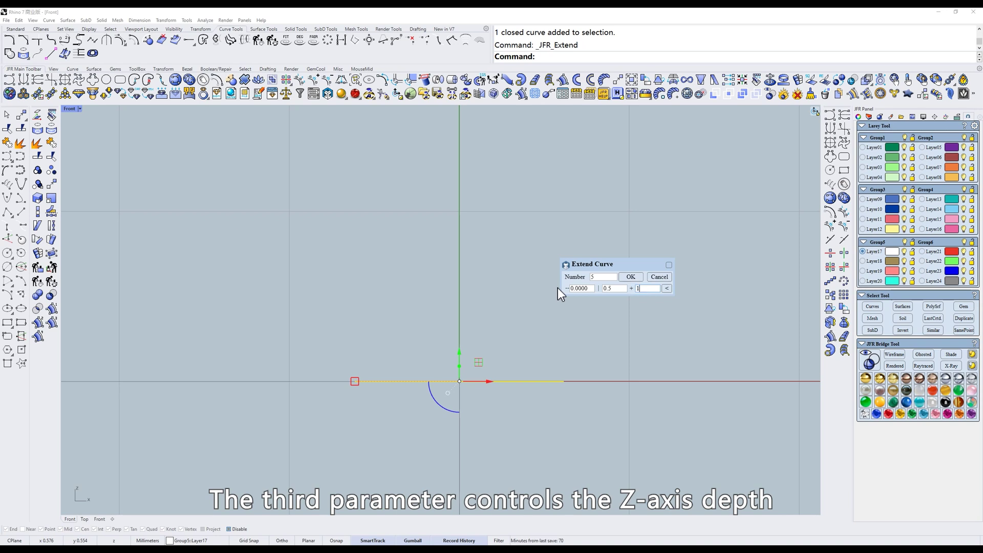
pyautogui.click(630, 277)
# Show the extended surface's control points in the front view and frame all their rows.
pyautogui.scroll(-4, 595, 280)
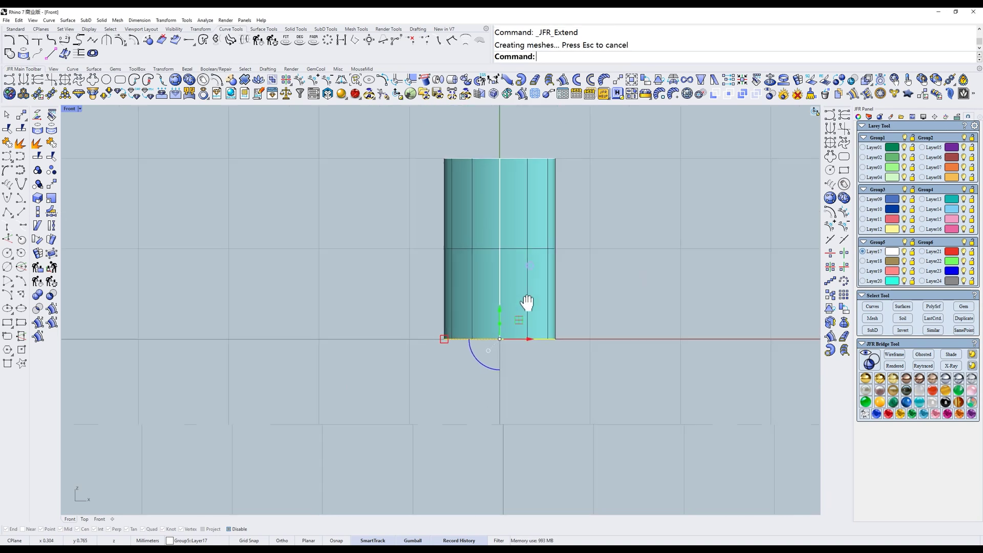
pyautogui.click(524, 255)
pyautogui.write('z')
pyautogui.press('Return')
pyautogui.scroll(3, 542, 297)
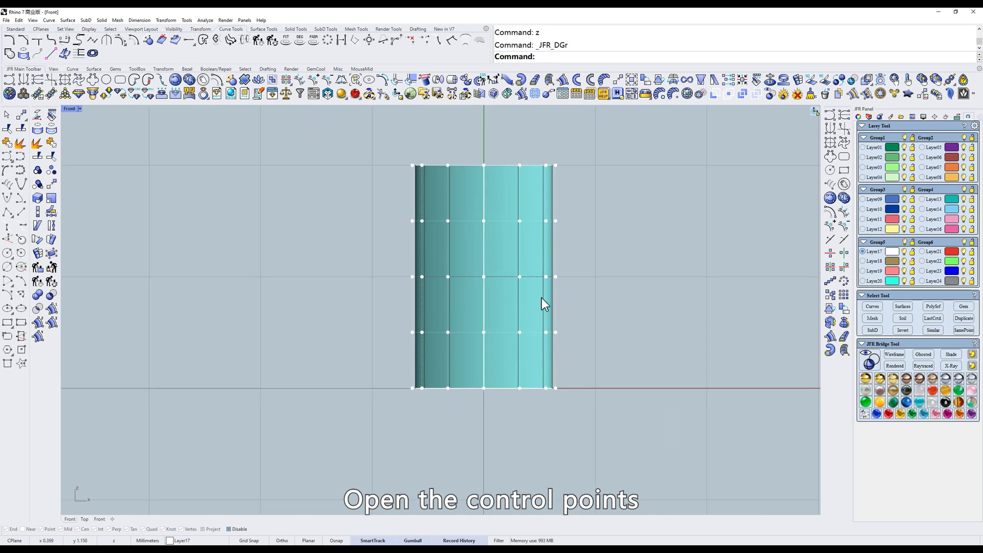
pyautogui.scroll(1, 550, 336)
pyautogui.moveTo(550, 336); pyautogui.dragTo(551, 364, button='right')
pyautogui.scroll(-2, 551, 364)
# Snip the area around the surface, mark the lowest row gap with a red arrow and a handwritten 0.5, and close the snip.
pyautogui.press('F1')
pyautogui.moveTo(314, 147); pyautogui.dragTo(667, 470)
pyautogui.click(521, 480)
pyautogui.moveTo(543, 384); pyautogui.dragTo(572, 383)
pyautogui.click(532, 480)
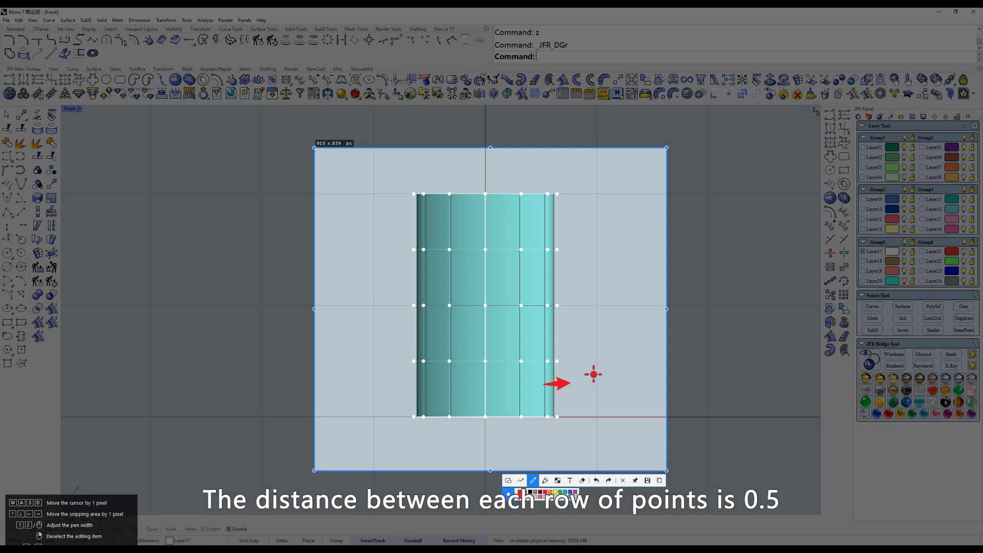
pyautogui.click(606, 402)
pyautogui.moveTo(627, 365); pyautogui.dragTo(636, 406)
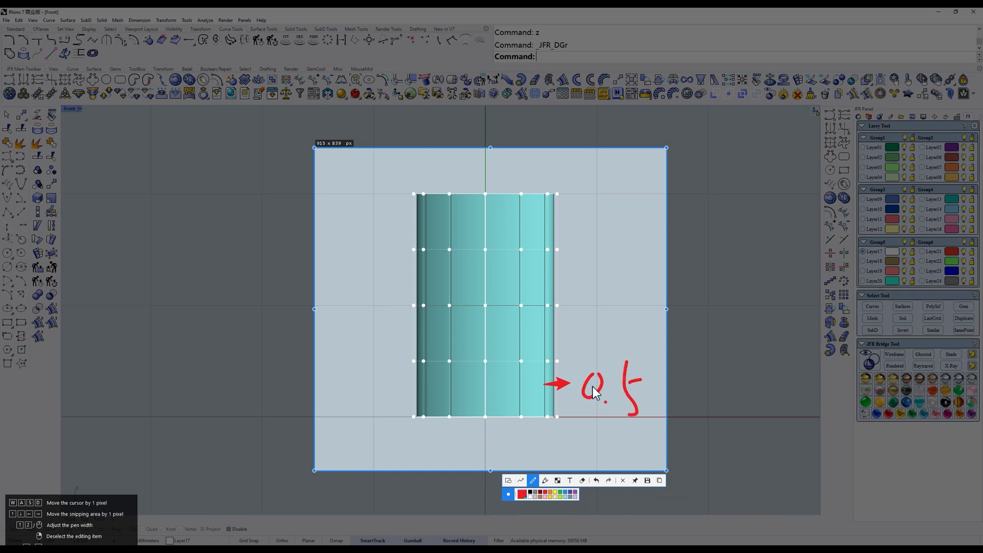
pyautogui.press('Escape')
# Switch to the right view, snip the slanted surface, mark the spacing of its control-point rows with four red strokes, and close the snip.
pyautogui.write('r')
pyautogui.press('Return')
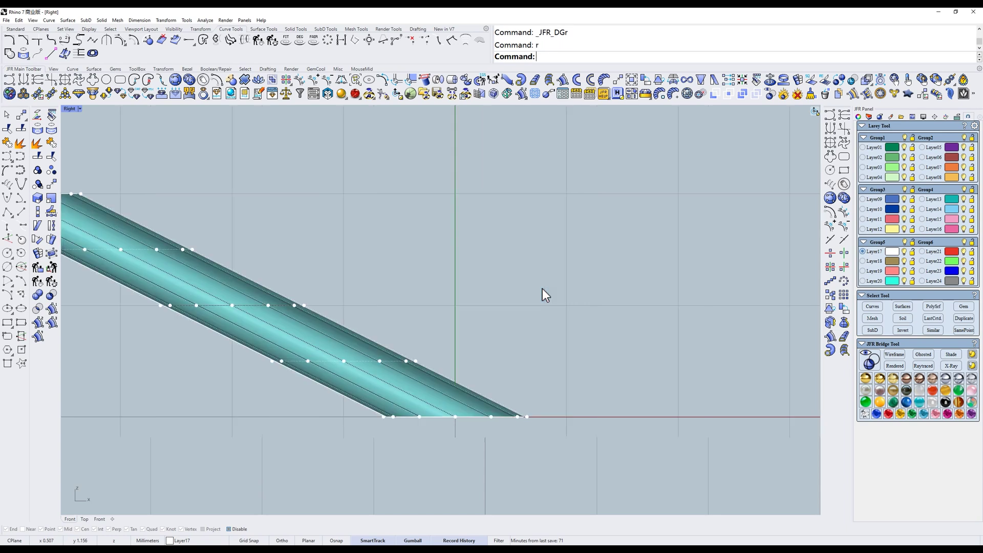
pyautogui.press('F1')
pyautogui.moveTo(91, 174); pyautogui.dragTo(619, 460)
pyautogui.click(486, 470)
pyautogui.moveTo(452, 388); pyautogui.dragTo(449, 411)
pyautogui.moveTo(338, 335); pyautogui.dragTo(338, 364)
pyautogui.moveTo(256, 303); pyautogui.dragTo(256, 322)
pyautogui.moveTo(177, 265); pyautogui.dragTo(172, 280)
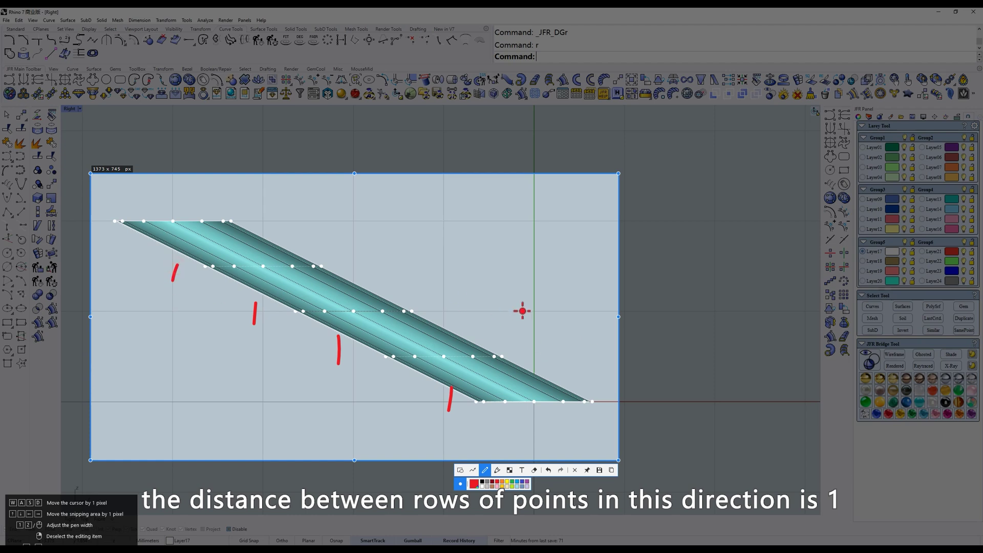
pyautogui.press('Escape')
# Undo the extension in the front view and extend the circle with Number 5 along a freely picked direction slanting up to the right.
pyautogui.write('f')
pyautogui.hotkey('ctrl', 'z')
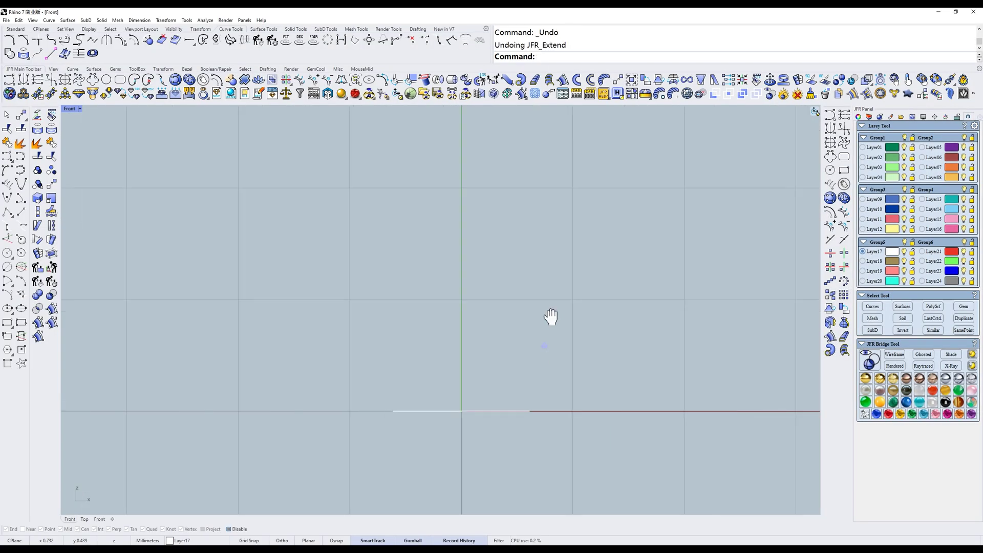
pyautogui.click(535, 78)
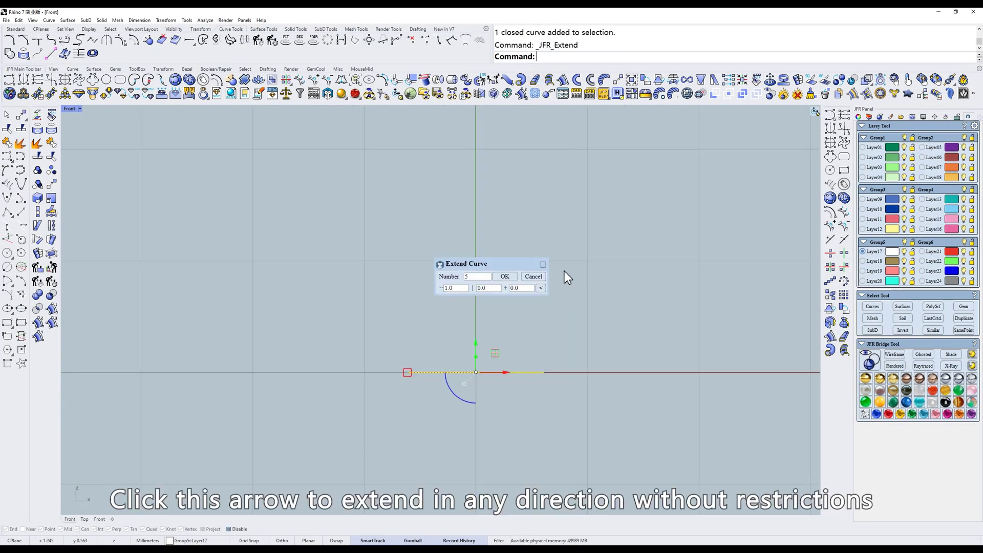
pyautogui.click(706, 303)
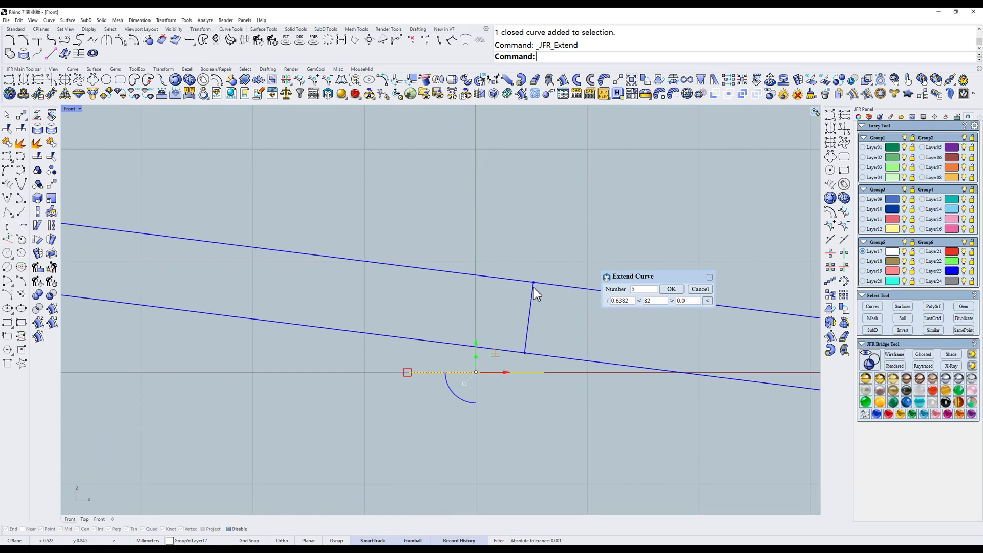
pyautogui.click(670, 288)
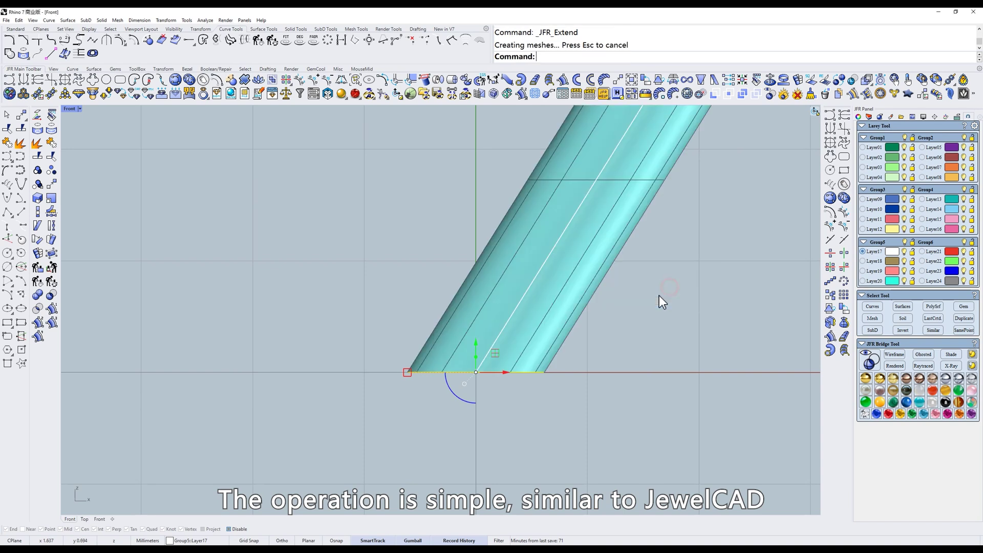
pyautogui.scroll(-3, 600, 235)
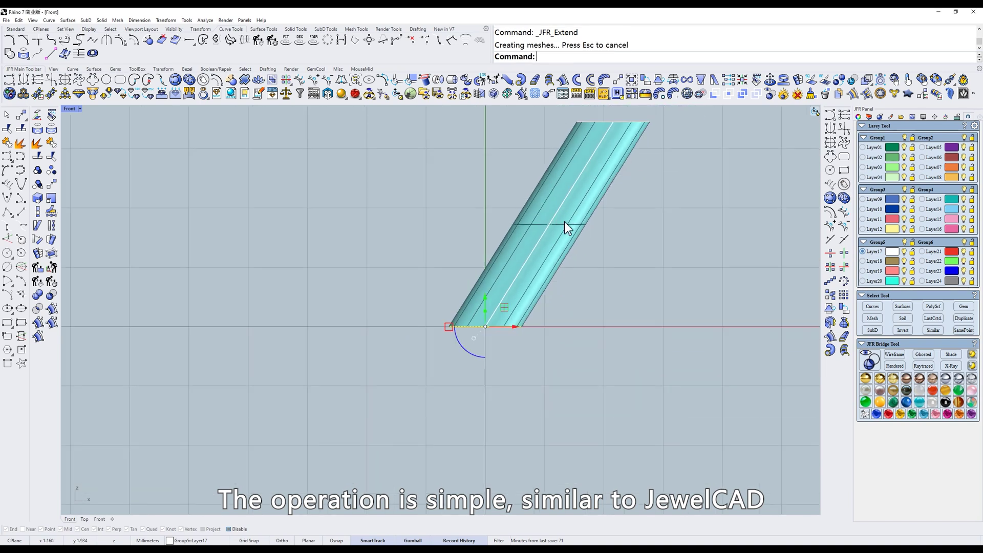
# Open the Rail tool to view its Loft Surface rail type, and cancel the dialog.
pyautogui.scroll(1, 566, 225)
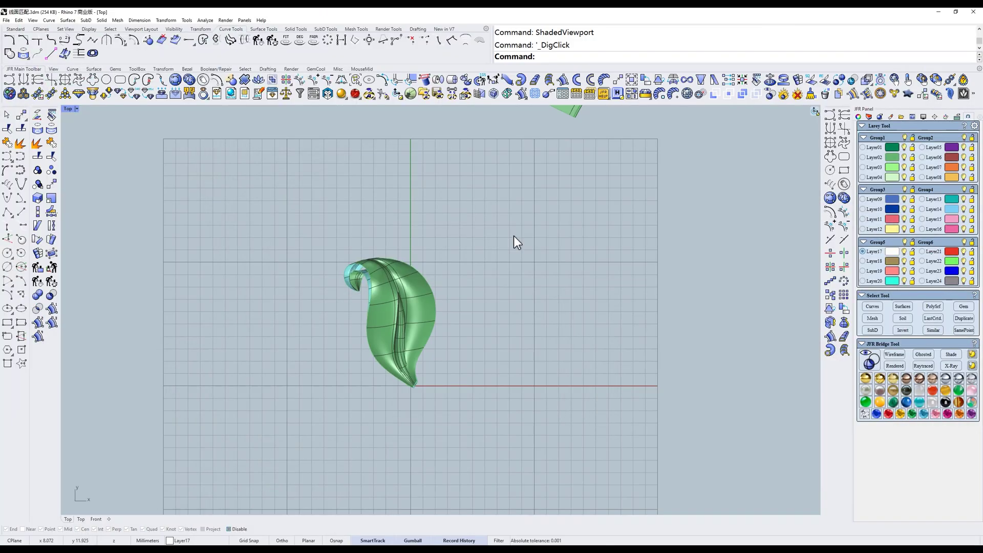
pyautogui.moveTo(514, 236); pyautogui.dragTo(490, 246, button='right')
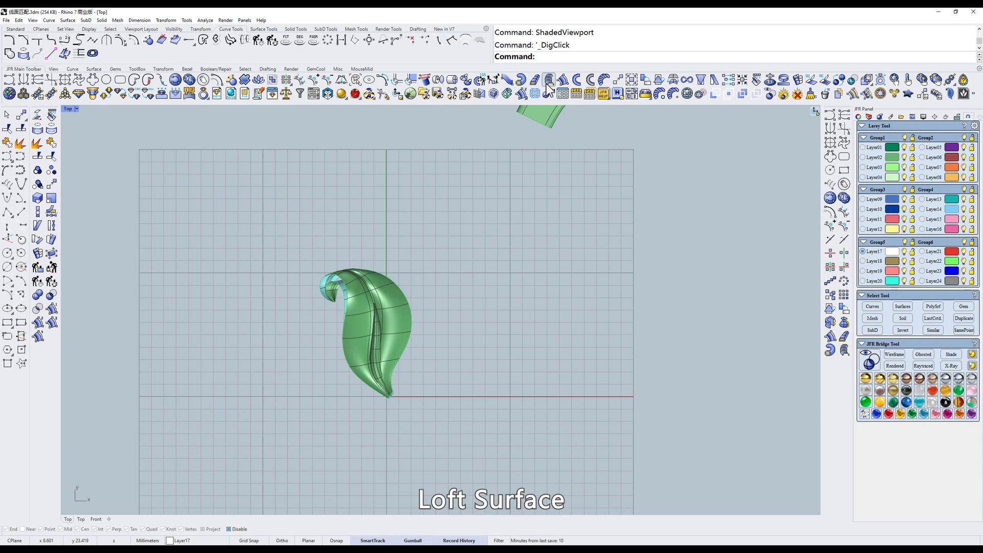
pyautogui.click(563, 81)
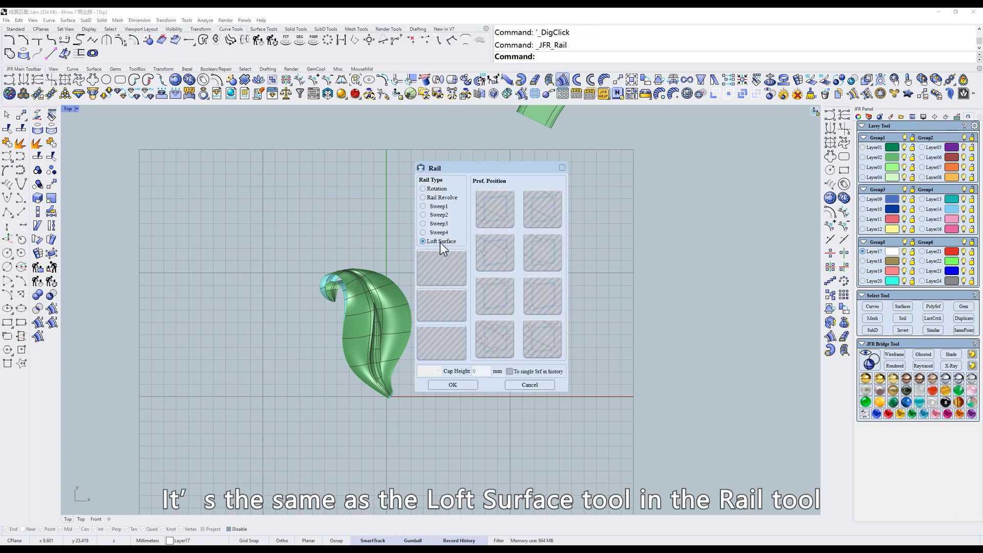
pyautogui.click(522, 383)
pyautogui.moveTo(496, 193); pyautogui.dragTo(554, 158, button='right')
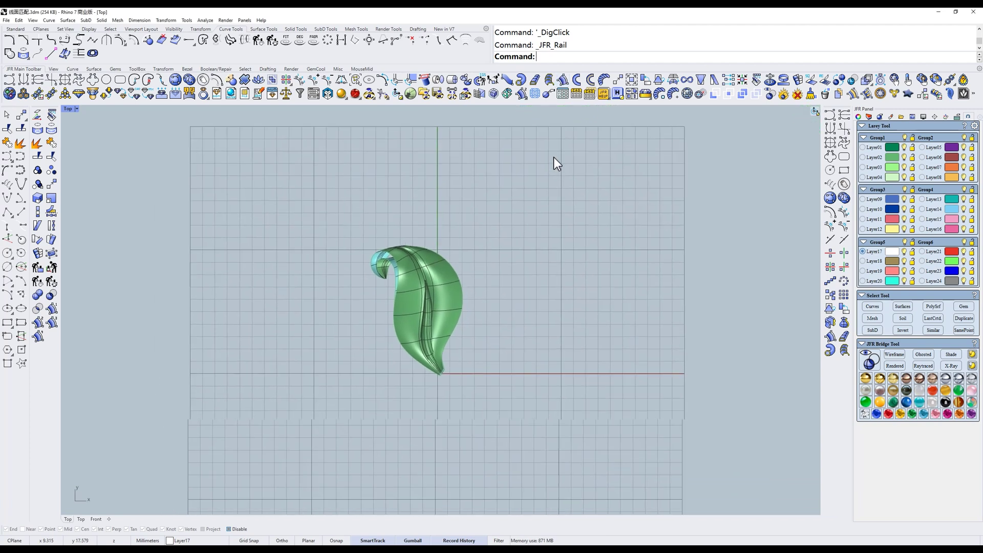
# In the front view, start the JFR Loft Surface tool and pick the rim edge of the upper leaf surface.
pyautogui.write('f')
pyautogui.press('space')
pyautogui.moveTo(477, 257); pyautogui.dragTo(551, 231, button='right')
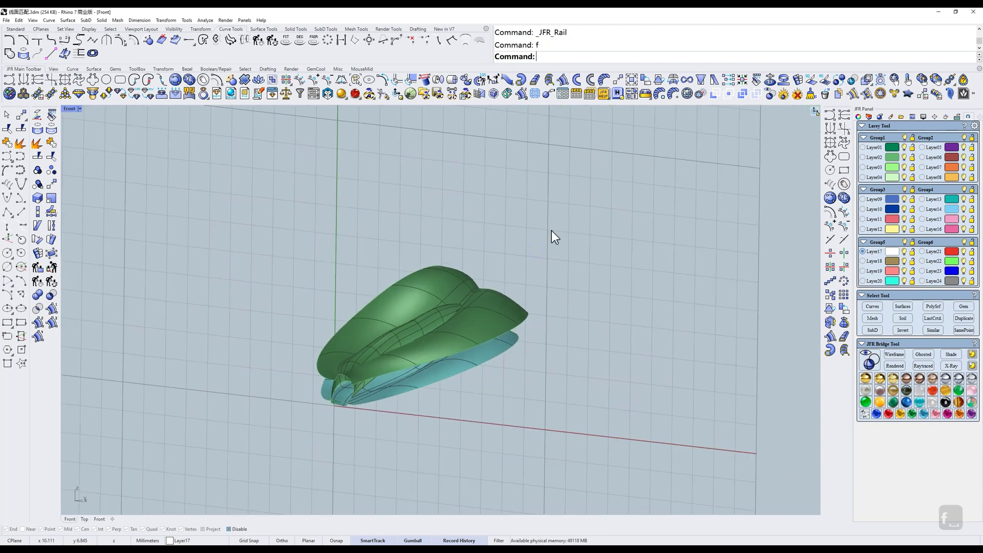
pyautogui.click(549, 80)
pyautogui.moveTo(703, 303); pyautogui.dragTo(580, 263)
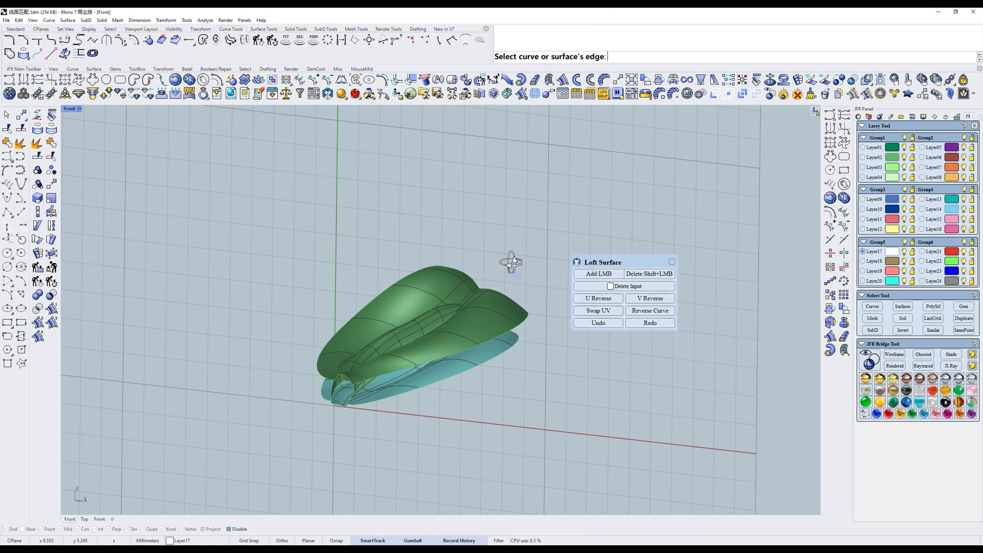
pyautogui.moveTo(511, 262); pyautogui.dragTo(525, 266, button='right')
pyautogui.scroll(2, 482, 351)
pyautogui.moveTo(483, 340); pyautogui.dragTo(485, 309, button='right')
pyautogui.scroll(2, 485, 309)
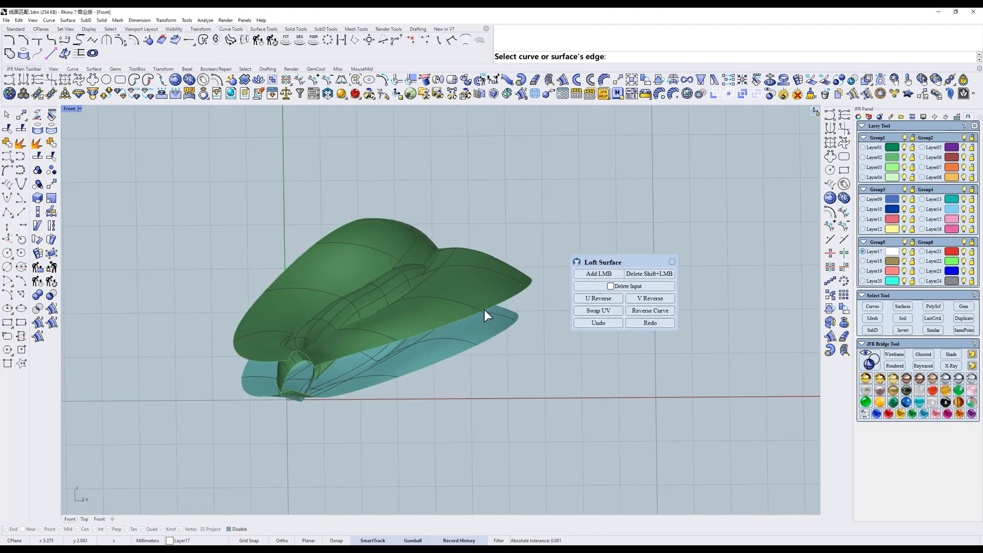
pyautogui.click(506, 301)
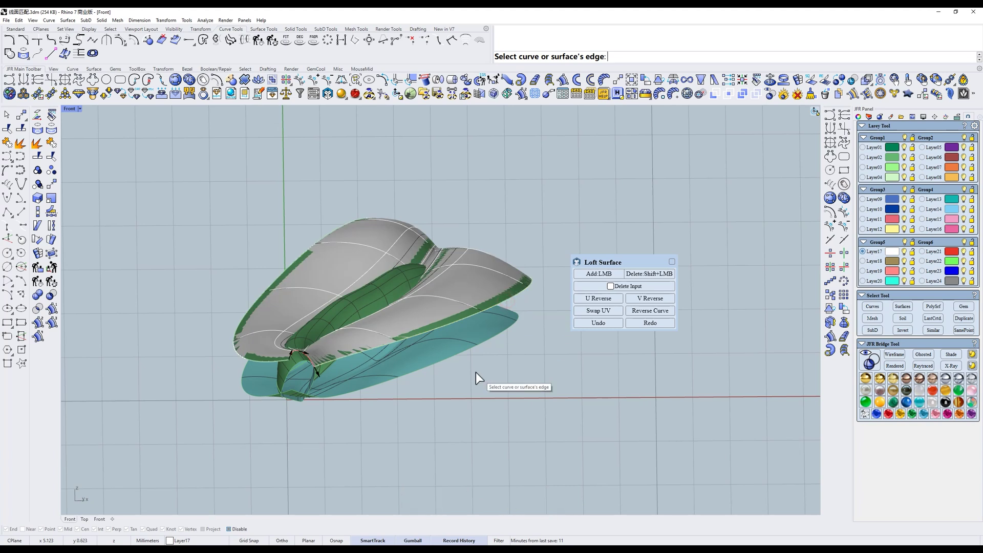
# Add the lower leaf surface's edge, pick the upper edge again to close the loft, and generate the surface.
pyautogui.moveTo(475, 366); pyautogui.dragTo(500, 311, button='right')
pyautogui.click(504, 339)
pyautogui.moveTo(480, 344); pyautogui.dragTo(501, 351, button='right')
pyautogui.scroll(5, 397, 366)
pyautogui.moveTo(391, 366); pyautogui.dragTo(397, 383, button='right')
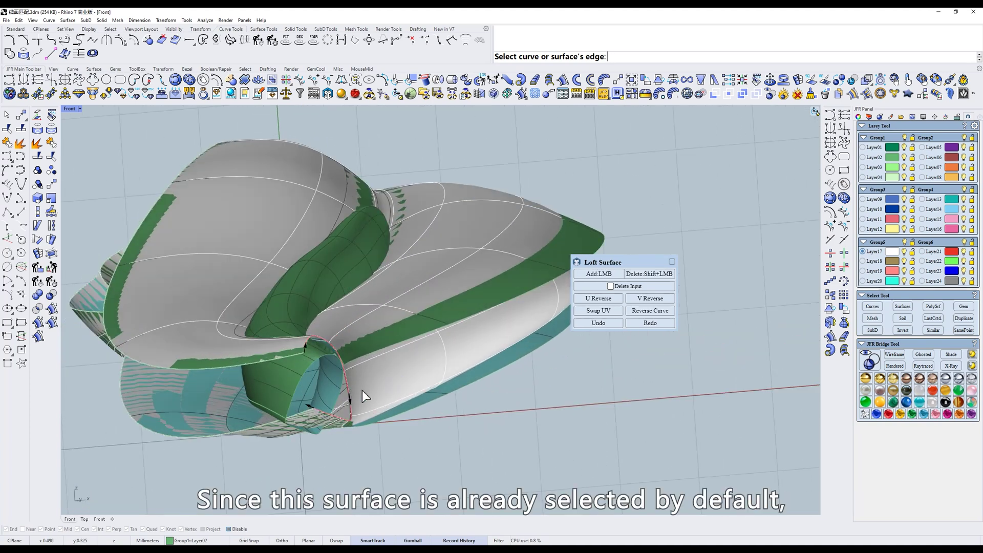
pyautogui.keyDown('shift'); pyautogui.moveTo(361, 391); pyautogui.dragTo(462, 367, button='right'); pyautogui.keyUp('shift')
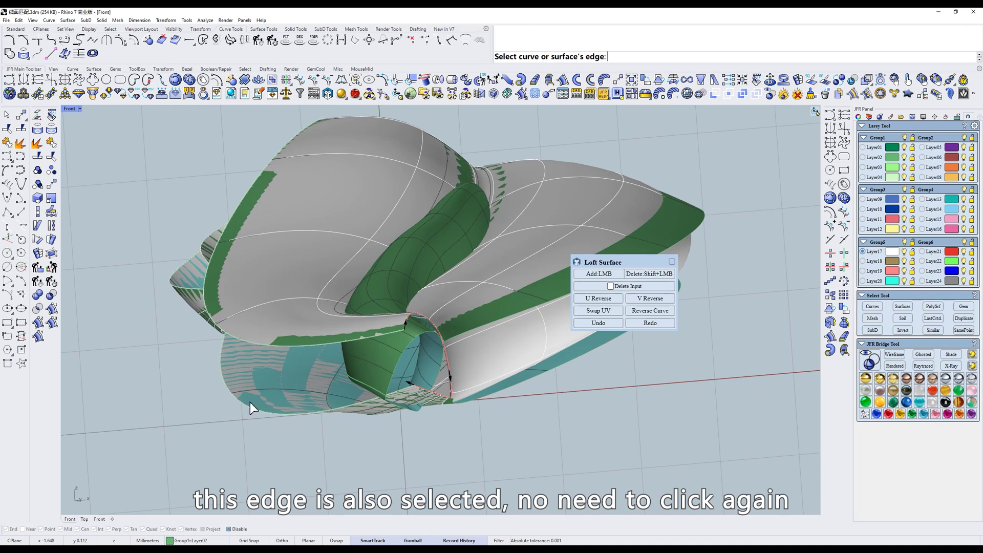
pyautogui.click(285, 345)
pyautogui.scroll(-5, 340, 352)
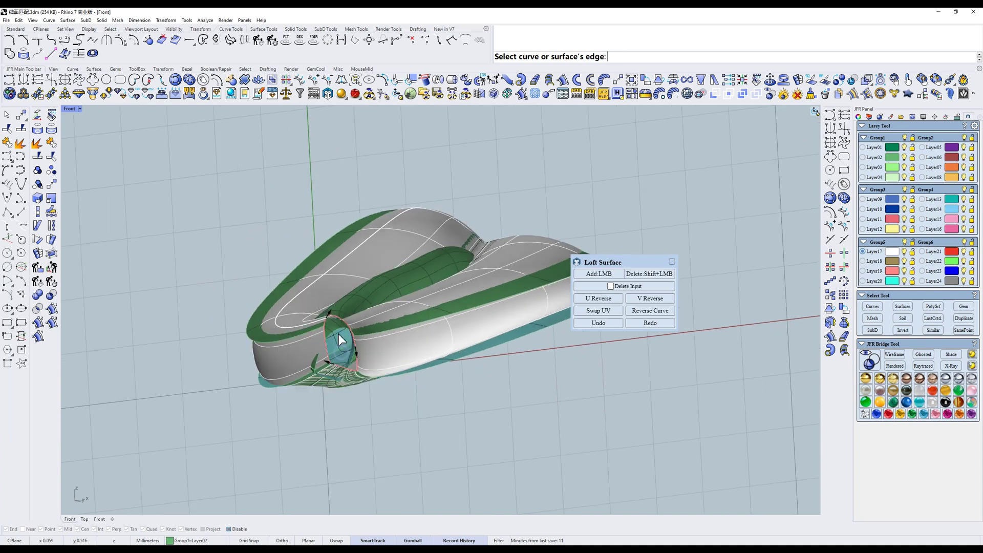
pyautogui.press('Return')
# In the top view, move the lofted surface to the left of the original leaf and show its control points.
pyautogui.write('t')
pyautogui.press('space')
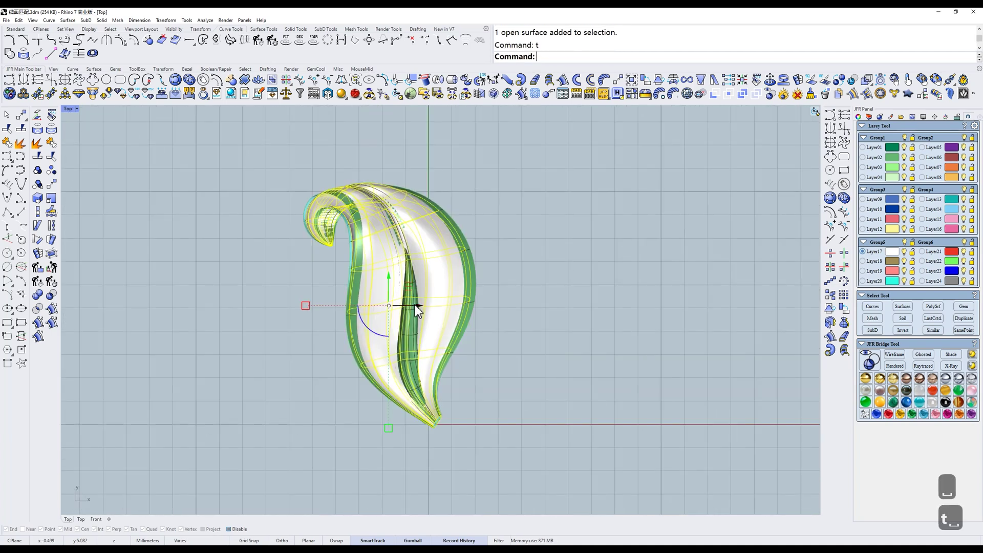
pyautogui.moveTo(414, 305); pyautogui.dragTo(172, 305)
pyautogui.moveTo(241, 317)
pyautogui.mouseDown(button='right')
pyautogui.moveTo(329, 364)
pyautogui.moveTo(341, 312)
pyautogui.mouseUp(button='right')
pyautogui.scroll(5, 389, 392)
pyautogui.moveTo(422, 393); pyautogui.dragTo(271, 301)
pyautogui.click(300, 80)
# Move three control points on the lofted surface's right side outward in wireframe display, and return to shaded display.
pyautogui.keyDown('ctrl'); pyautogui.keyDown('shift'); pyautogui.moveTo(446, 324); pyautogui.dragTo(356, 344, button='right'); pyautogui.keyUp('shift'); pyautogui.keyUp('ctrl')
pyautogui.write('w')
pyautogui.press('Return')
pyautogui.scroll(5, 338, 386)
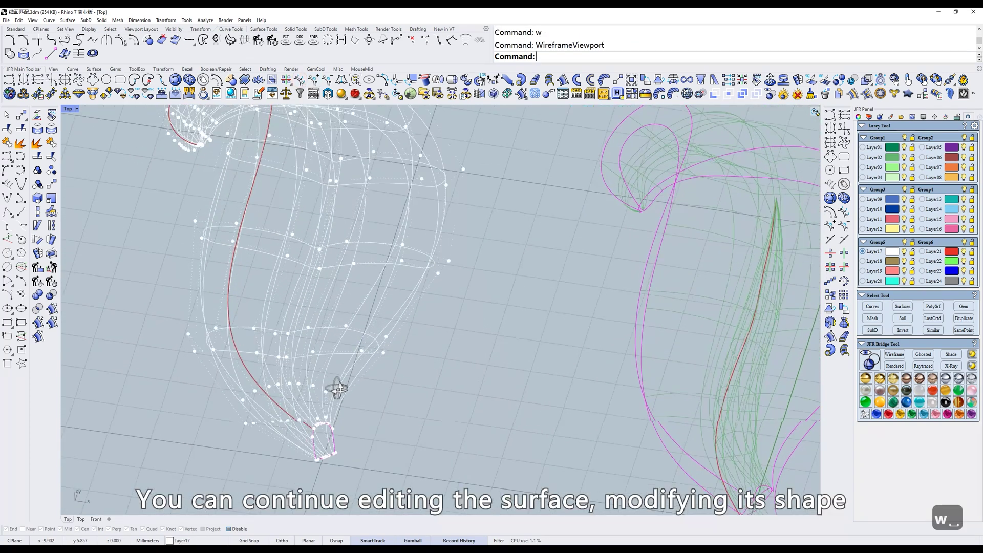
pyautogui.moveTo(360, 307)
pyautogui.mouseDown()
pyautogui.moveTo(419, 364)
pyautogui.moveTo(494, 348)
pyautogui.mouseUp()
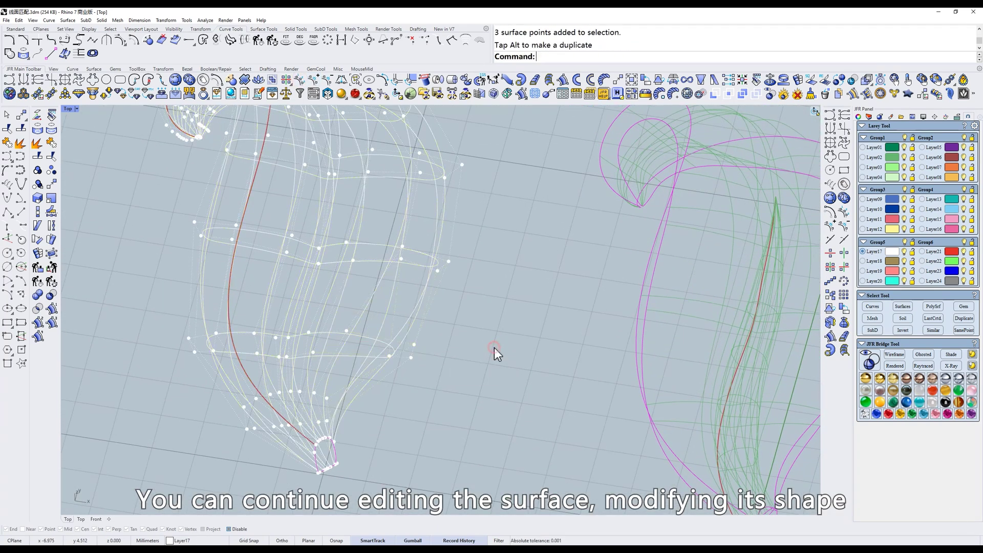
pyautogui.write('s')
pyautogui.press('space')
# Undo the control-point move and delete the lofted surface.
pyautogui.scroll(-4, 493, 350)
pyautogui.hotkey('ctrl', 'z')
pyautogui.press('Escape')
pyautogui.press('Escape')
pyautogui.click(398, 294)
pyautogui.hotkey('alt', 'e')
pyautogui.press('d')
# Start JFR Loft Surface again and pick the upper and lower leaf edges once each to connect them.
pyautogui.moveTo(494, 301); pyautogui.dragTo(596, 283, button='right')
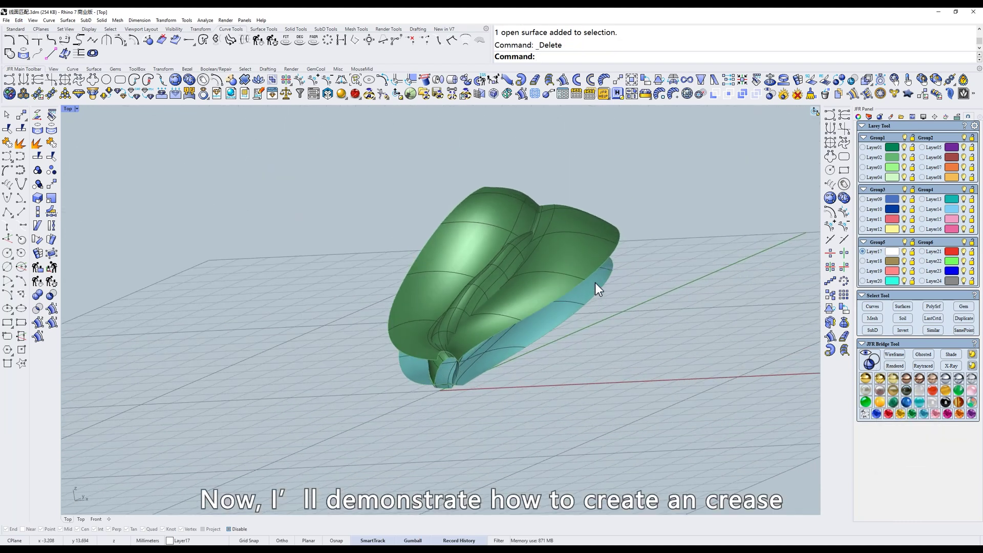
pyautogui.click(549, 91)
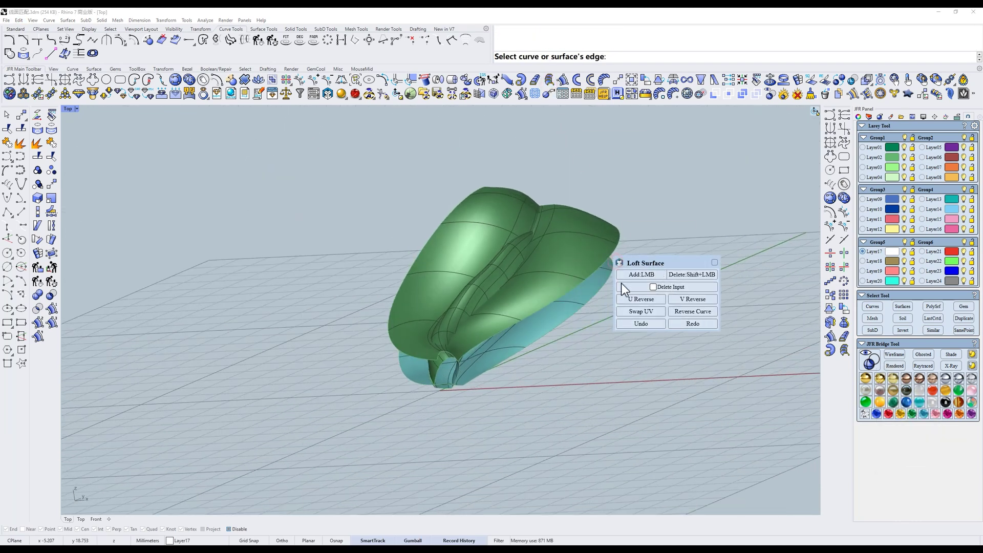
pyautogui.click(573, 287)
pyautogui.moveTo(573, 287)
pyautogui.mouseDown(button='right')
pyautogui.moveTo(567, 262)
pyautogui.moveTo(552, 314)
pyautogui.moveTo(564, 300)
pyautogui.mouseUp(button='right')
pyautogui.scroll(3, 568, 262)
pyautogui.click(563, 300)
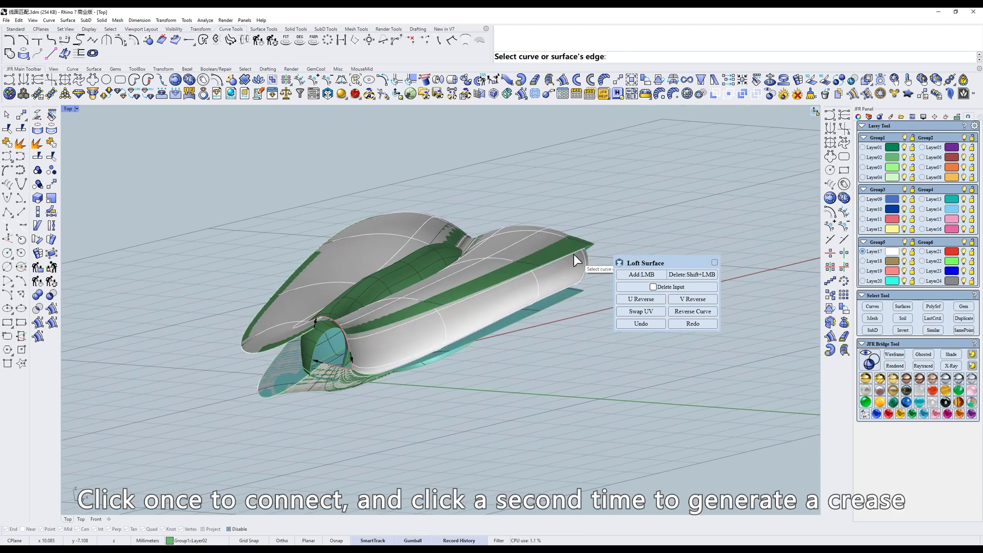
# Pick the lower edge a second time and the upper edge again to close the loft with creases at both edges.
pyautogui.click(552, 307)
pyautogui.moveTo(498, 388); pyautogui.dragTo(383, 404, button='right')
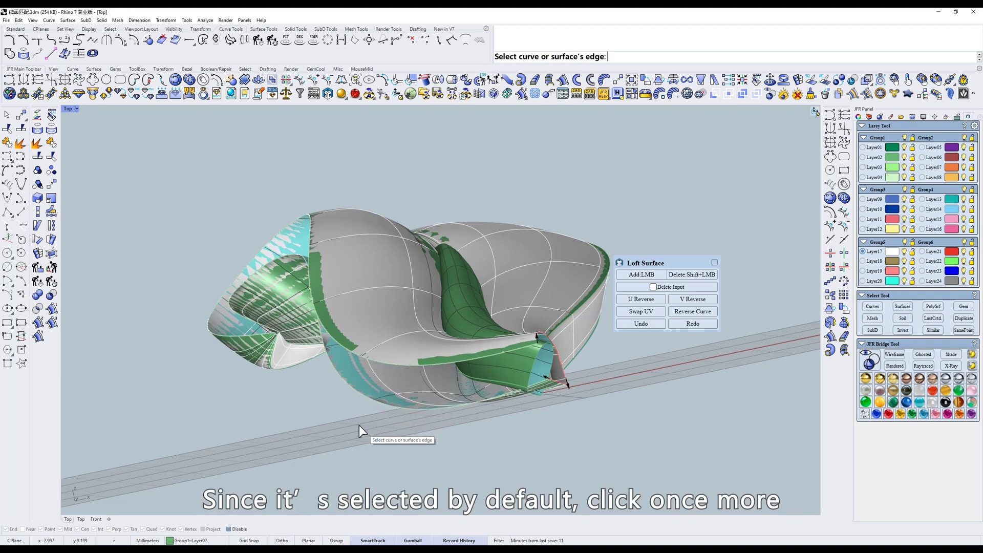
pyautogui.click(380, 363)
pyautogui.click(370, 361)
# Remove one control-point row at the upper and lower edges of the loft, and add both back to restore the creases.
pyautogui.moveTo(370, 368); pyautogui.dragTo(524, 257, button='right')
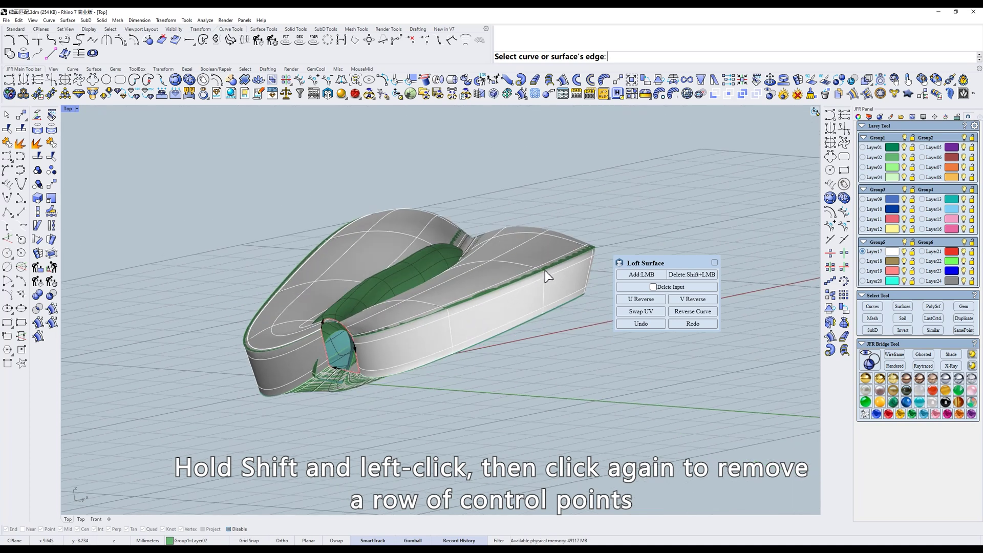
pyautogui.click(545, 271)
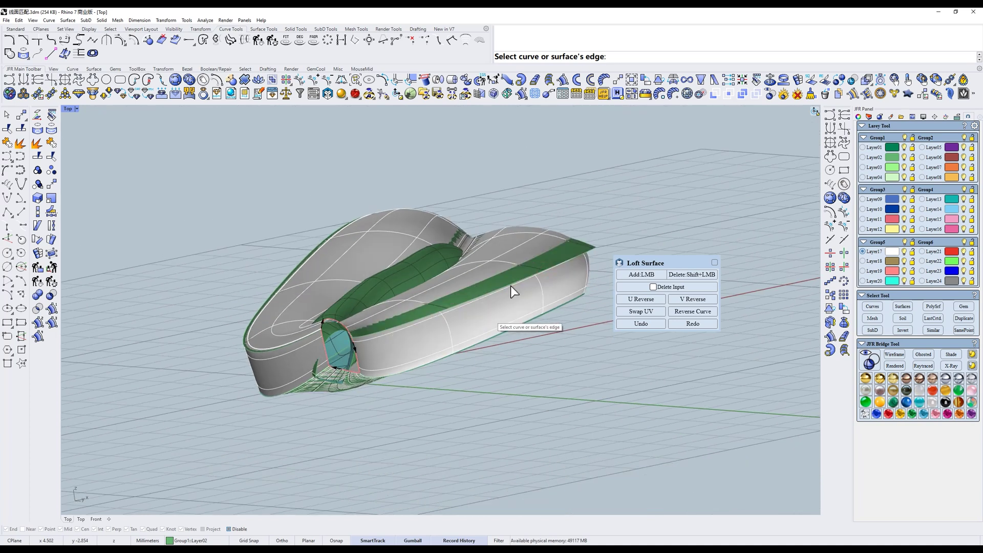
pyautogui.click(525, 320)
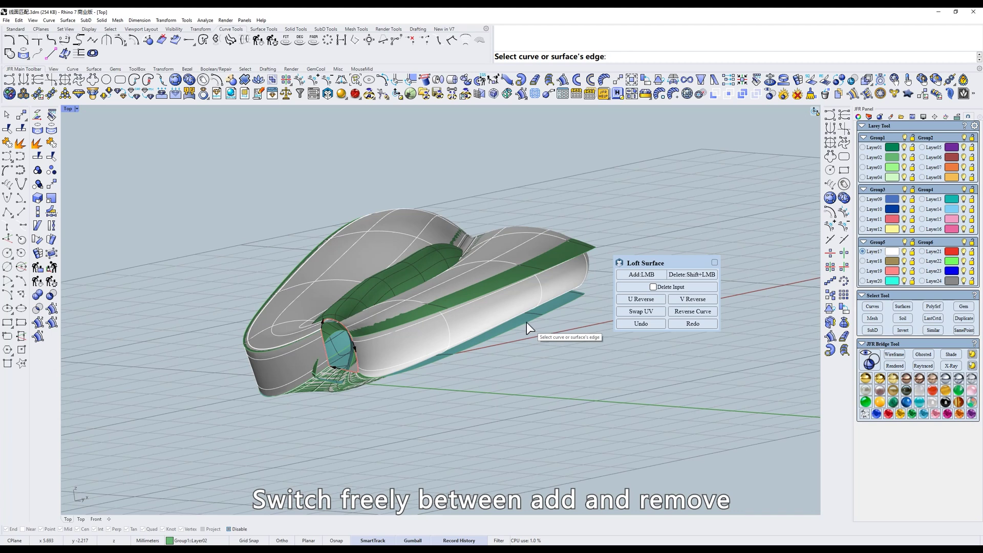
pyautogui.click(526, 322)
pyautogui.click(541, 272)
pyautogui.moveTo(525, 294)
pyautogui.mouseDown(button='right')
pyautogui.moveTo(533, 307)
pyautogui.moveTo(525, 293)
pyautogui.mouseUp(button='right')
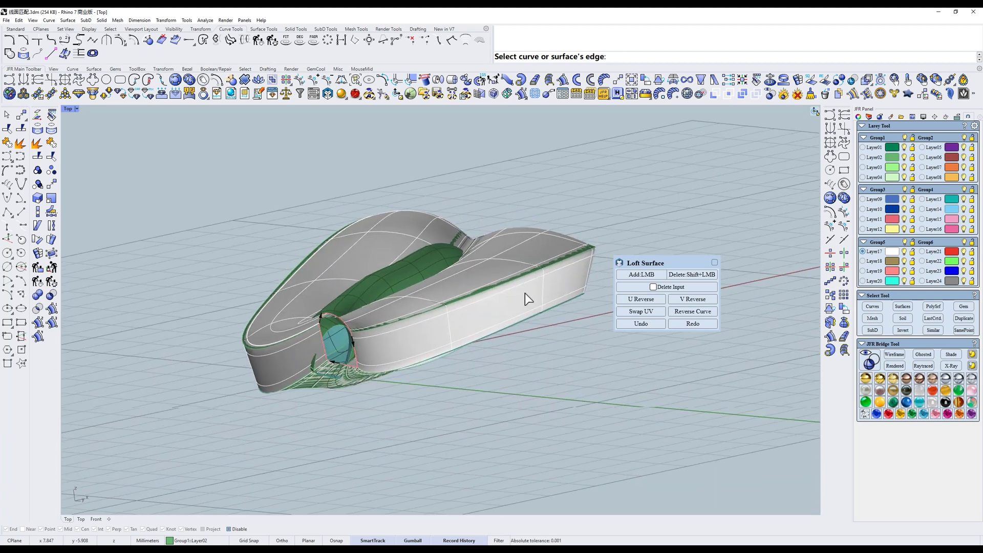
# Enable Delete Input, generate the creased closed loft, and inspect it from several sides.
pyautogui.click(653, 287)
pyautogui.press('space')
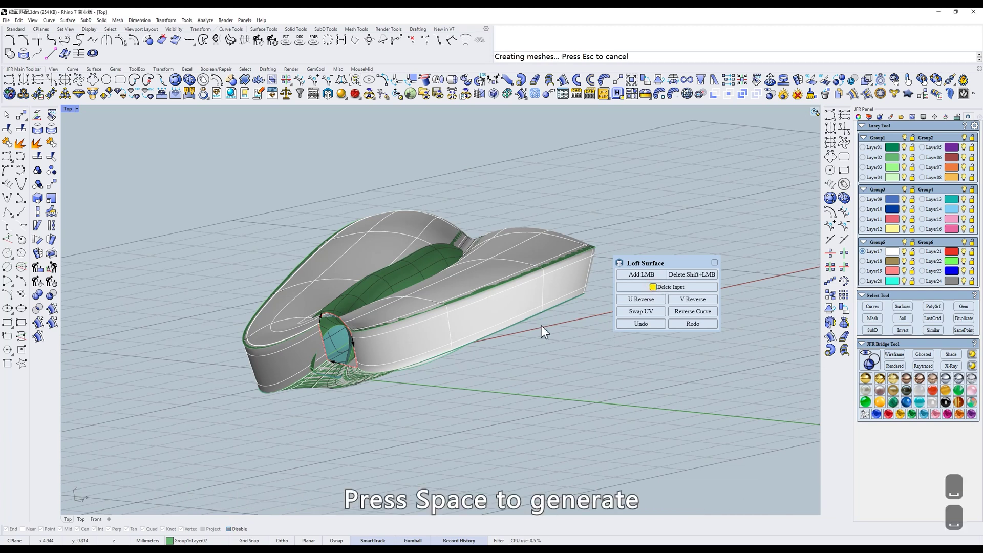
pyautogui.moveTo(542, 325); pyautogui.dragTo(481, 295, button='right')
pyautogui.moveTo(514, 333); pyautogui.dragTo(501, 293, button='right')
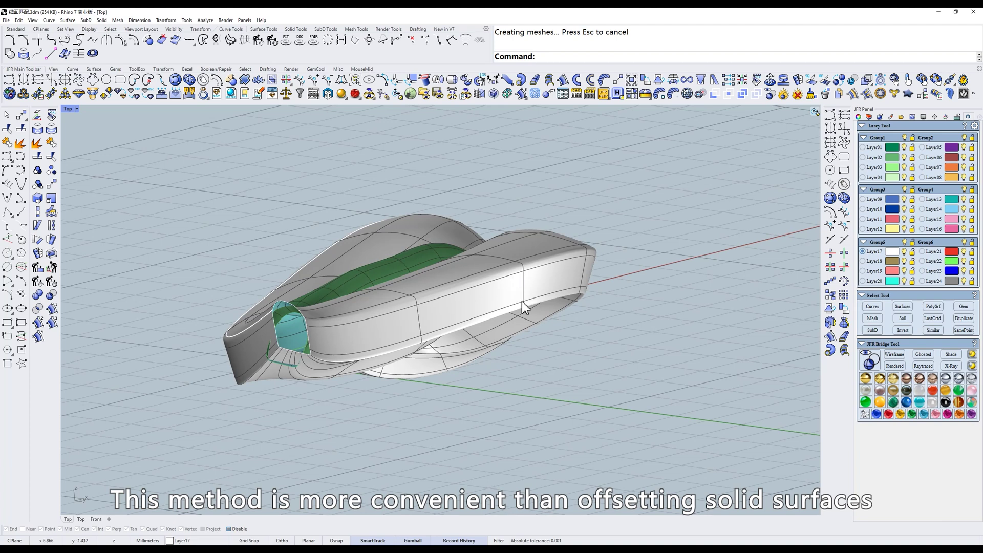
pyautogui.moveTo(299, 324); pyautogui.dragTo(585, 264, button='right')
# Undo the creased loft, restart JFR Loft Surface, and pick the upper and lower leaf edges.
pyautogui.hotkey('ctrl', 'z')
pyautogui.click(536, 78)
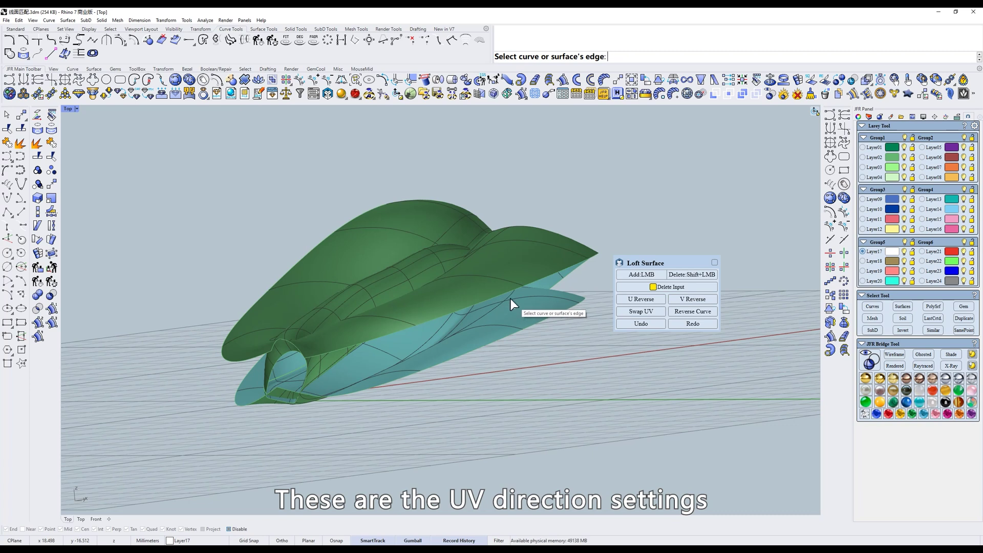
pyautogui.click(540, 278)
pyautogui.click(555, 315)
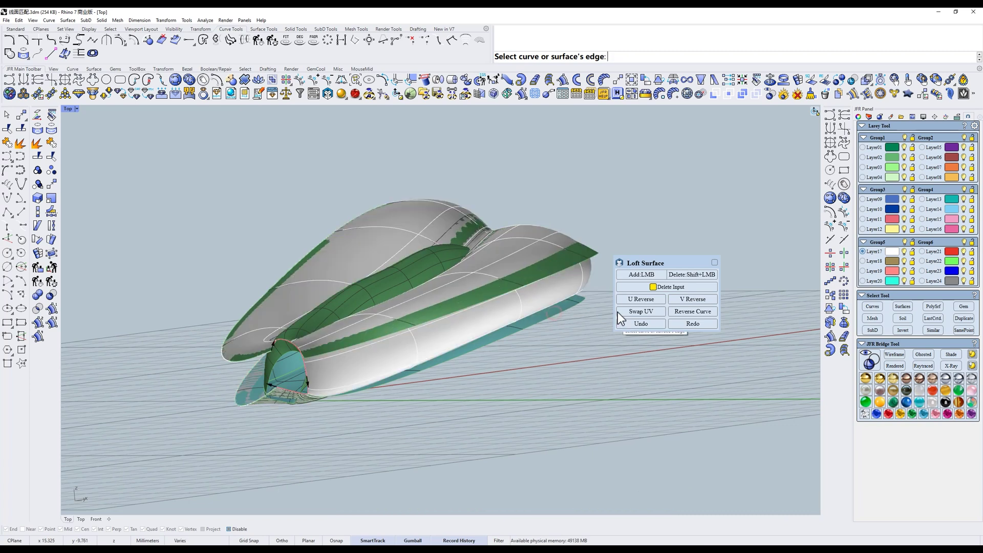
# Reverse the loft's U direction, snip the area around the preview, and draw two marks near its open tip.
pyautogui.click(635, 299)
pyautogui.moveTo(463, 340); pyautogui.dragTo(398, 341, button='right')
pyautogui.moveTo(547, 258); pyautogui.dragTo(352, 355, button='right')
pyautogui.scroll(3, 370, 323)
pyautogui.hotkey('ctrl', '1')
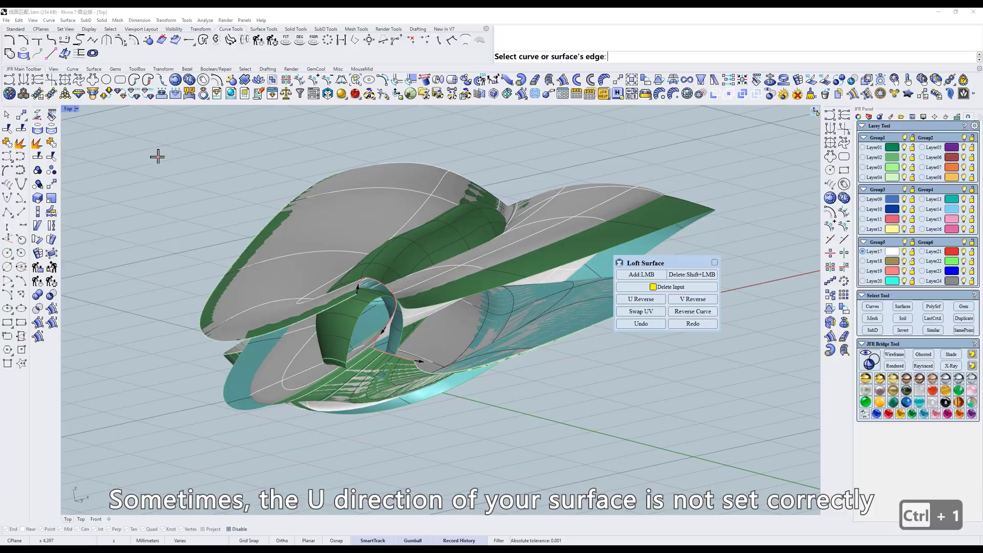
pyautogui.moveTo(157, 156); pyautogui.dragTo(604, 455)
pyautogui.moveTo(349, 271)
pyautogui.mouseDown()
pyautogui.moveTo(444, 271)
pyautogui.moveTo(301, 357)
pyautogui.mouseUp()
pyautogui.moveTo(332, 385); pyautogui.dragTo(417, 367)
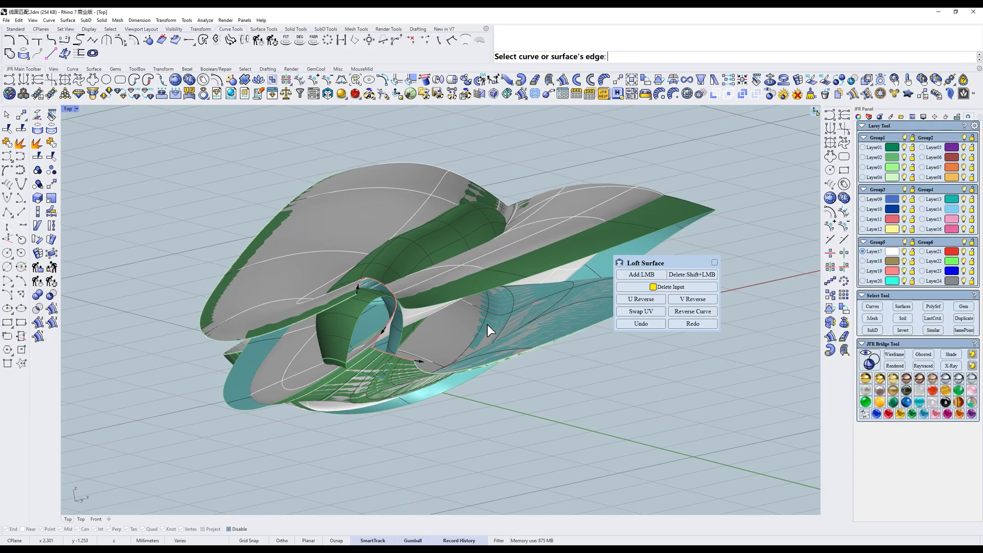
# Reverse the loft preview's U direction once more and close the Loft Surface tool without generating a surface.
pyautogui.click(635, 301)
pyautogui.moveTo(576, 343); pyautogui.dragTo(533, 306, button='right')
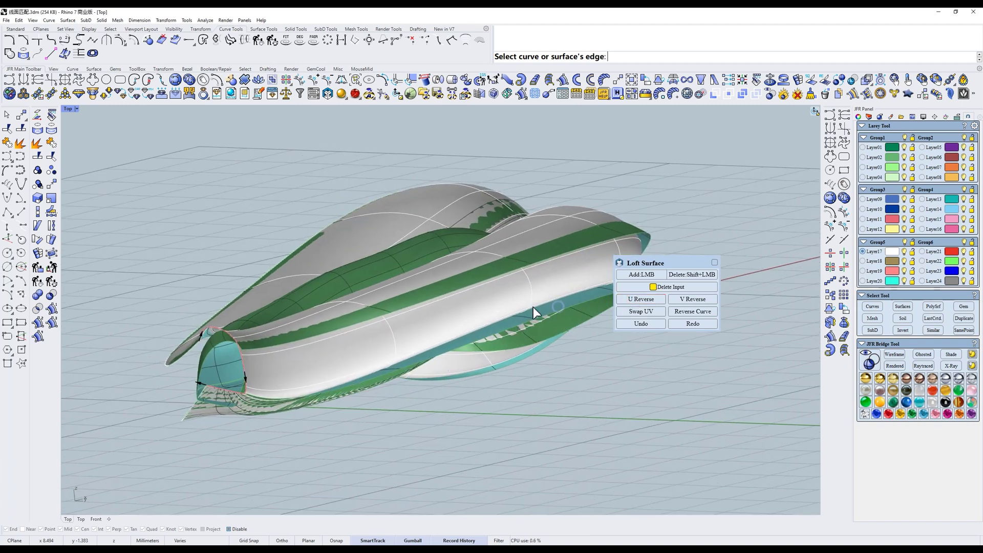
pyautogui.click(715, 263)
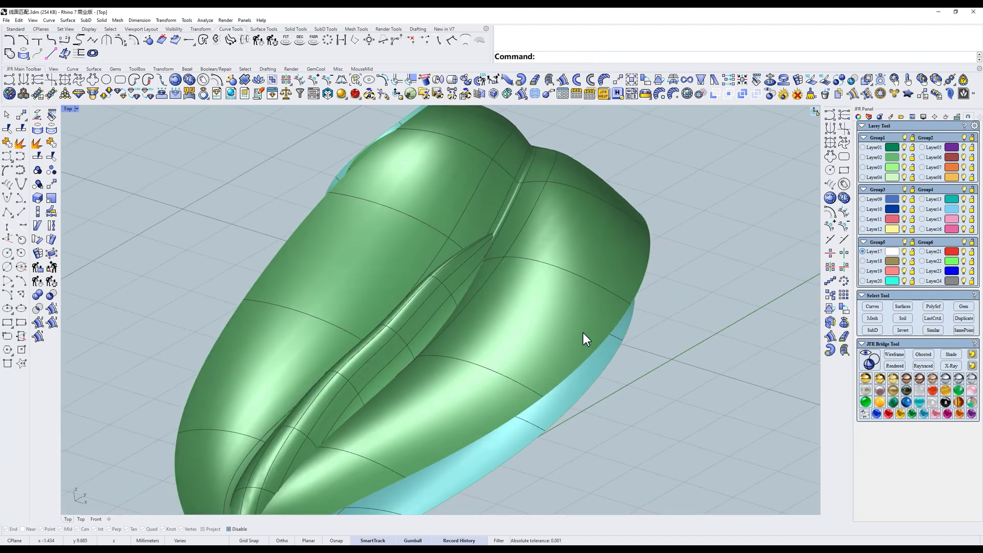
# Run Analyze Direction on the upper leaf surface and examine its direction arrows up close in wireframe display.
pyautogui.click(551, 294)
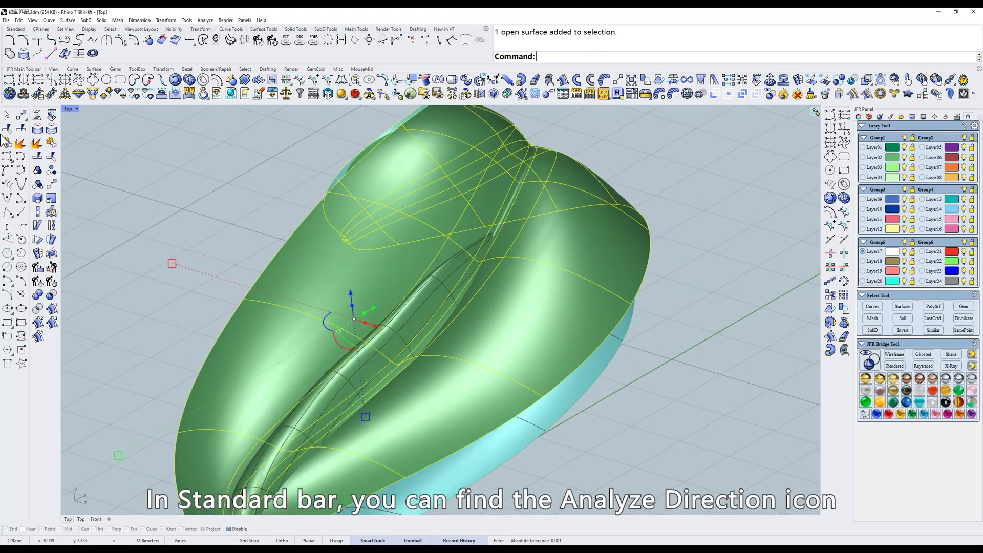
pyautogui.click(16, 29)
pyautogui.click(21, 311)
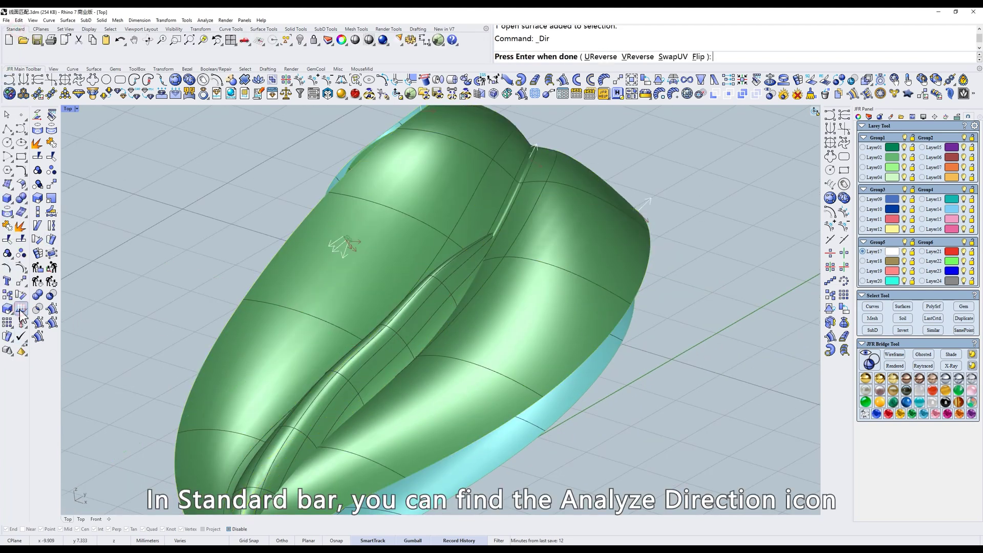
pyautogui.moveTo(622, 201); pyautogui.dragTo(558, 287, button='right')
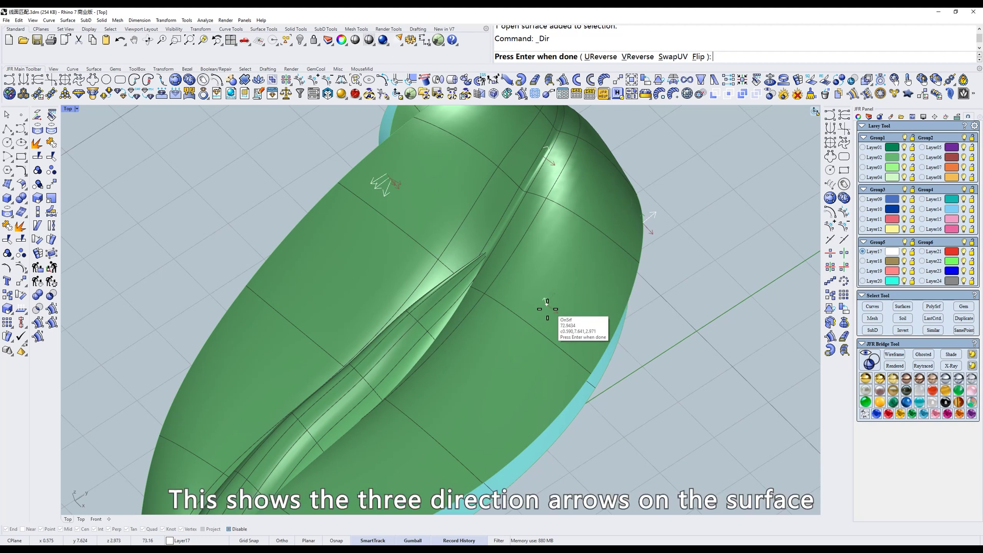
pyautogui.scroll(3, 548, 308)
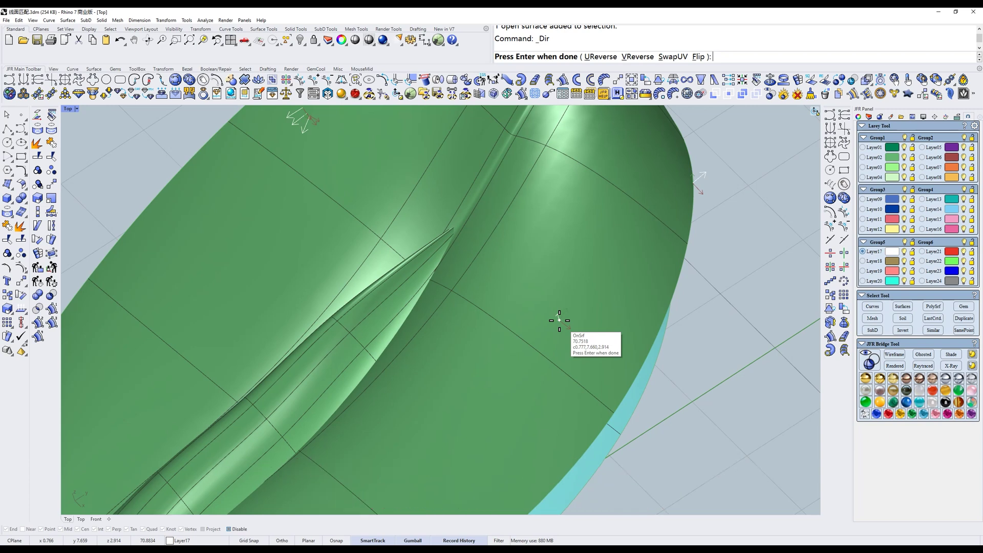
pyautogui.write('w')
pyautogui.press('space')
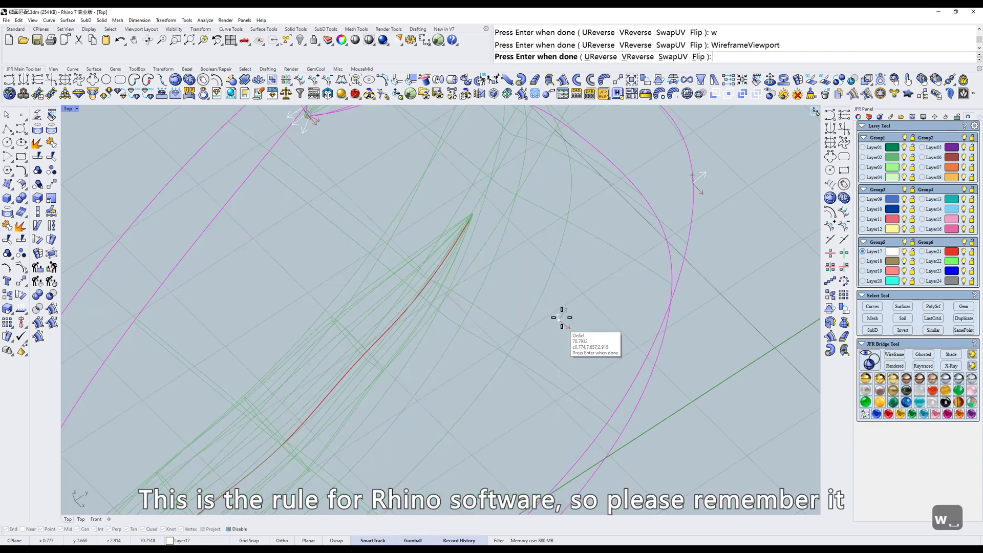
# Swap the U and V directions of the displayed leaf surfaces twice and exit the direction analysis.
pyautogui.scroll(-4, 562, 316)
pyautogui.moveTo(562, 316); pyautogui.dragTo(564, 288, button='right')
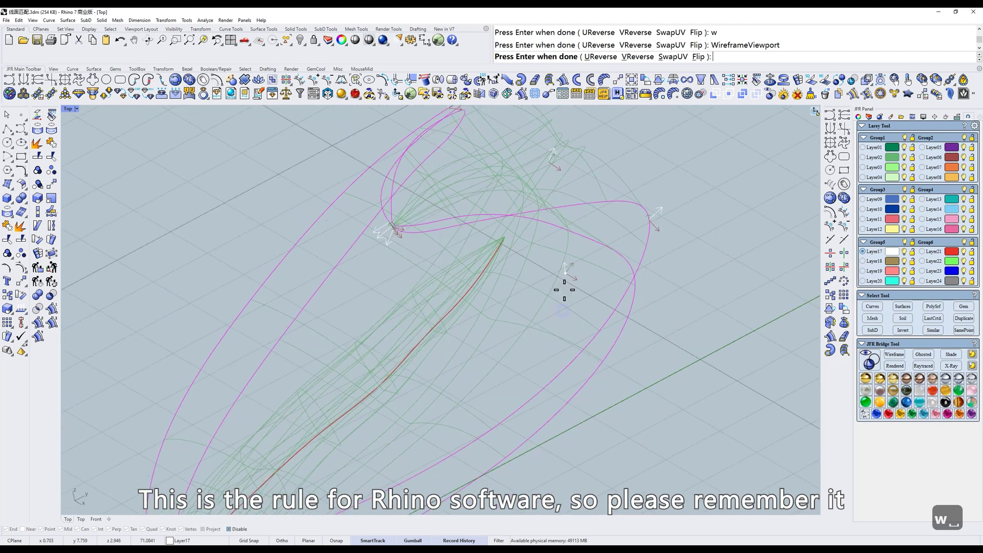
pyautogui.press('s')
pyautogui.press('space')
pyautogui.scroll(-2, 557, 287)
pyautogui.press('s')
pyautogui.press('space')
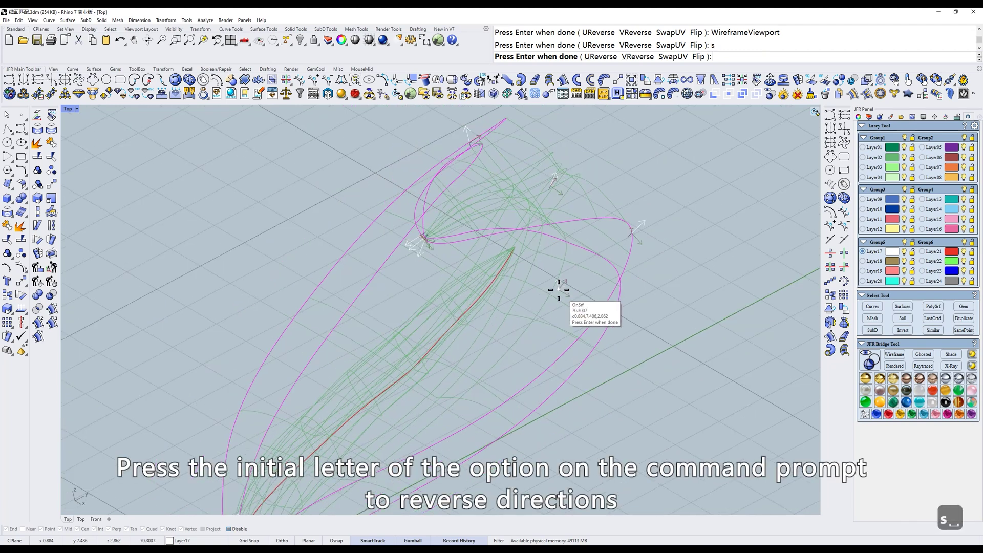
pyautogui.press('Escape')
pyautogui.scroll(-3, 558, 289)
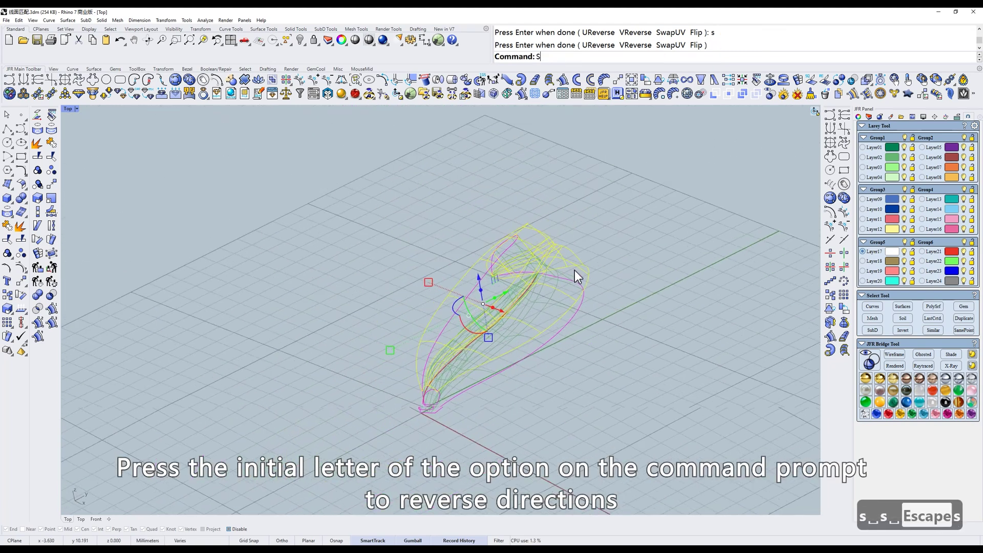
# Restore the shaded display, return to the Top view, and clear the selection.
pyautogui.write('s')
pyautogui.press('space')
pyautogui.write('t')
pyautogui.press('space')
pyautogui.press('Escape')
pyautogui.press('Escape')
pyautogui.moveTo(570, 270); pyautogui.dragTo(459, 279, button='right')
pyautogui.scroll(-6, 460, 279)
pyautogui.moveTo(658, 266); pyautogui.dragTo(462, 283, button='right')
pyautogui.scroll(-2, 462, 282)
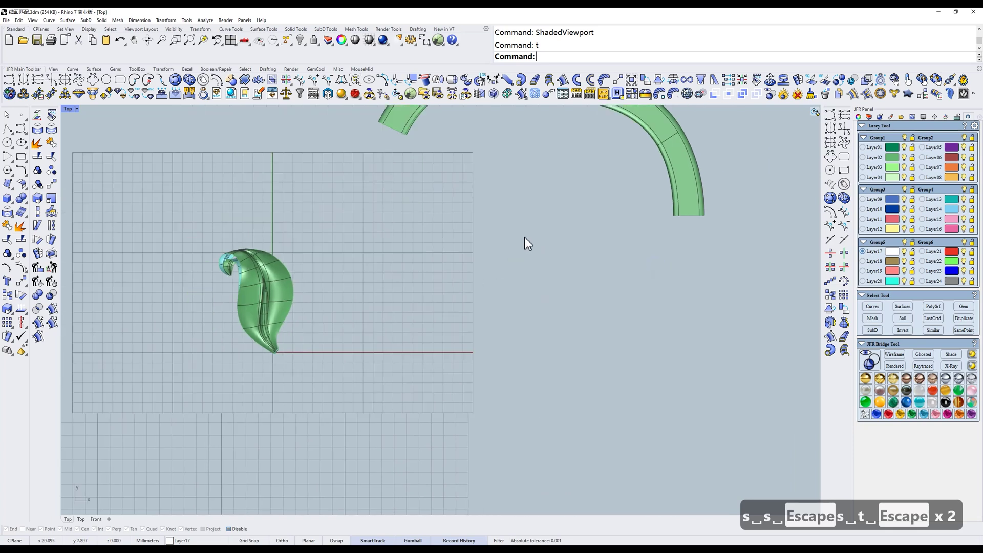
# Move the closed profile curve into the gap between the two curved tube segments.
pyautogui.moveTo(524, 238); pyautogui.dragTo(506, 336, button='right')
pyautogui.scroll(-2, 507, 336)
pyautogui.scroll(8, 591, 180)
pyautogui.click(525, 148)
pyautogui.moveTo(542, 135); pyautogui.dragTo(500, 223)
pyautogui.keyDown('ctrl'); pyautogui.keyDown('shift'); pyautogui.moveTo(481, 330); pyautogui.dragTo(383, 238, button='right'); pyautogui.keyUp('shift'); pyautogui.keyUp('ctrl')
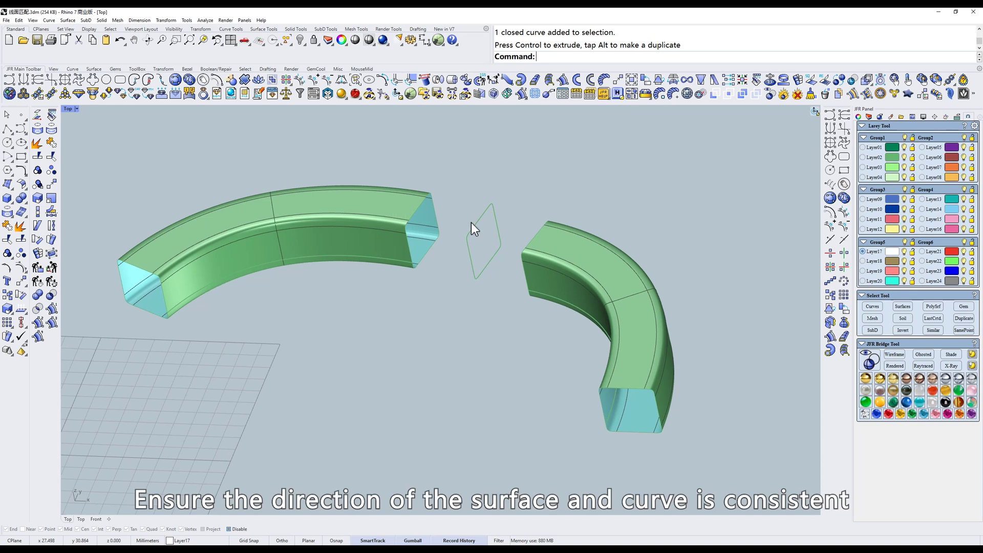
pyautogui.keyDown('ctrl'); pyautogui.keyDown('shift'); pyautogui.moveTo(475, 260); pyautogui.dragTo(479, 294, button='right'); pyautogui.keyUp('shift'); pyautogui.keyUp('ctrl')
pyautogui.moveTo(495, 207); pyautogui.dragTo(545, 241, button='right')
# Run JFR Loft Surface through the first tube's open edge, the profile curve, and the second tube's edge to join them.
pyautogui.click(549, 79)
pyautogui.click(443, 210)
pyautogui.click(497, 232)
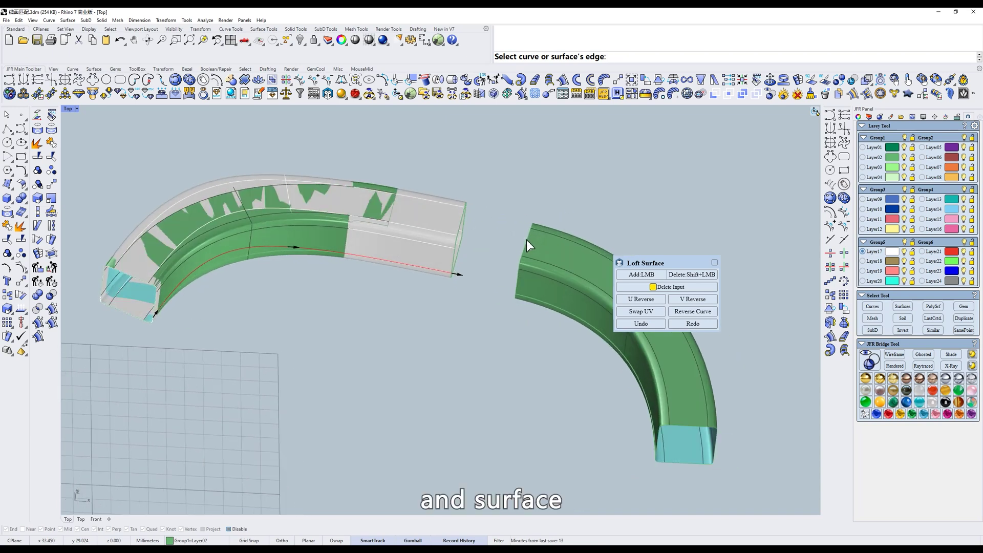
pyautogui.click(527, 240)
pyautogui.scroll(-4, 526, 240)
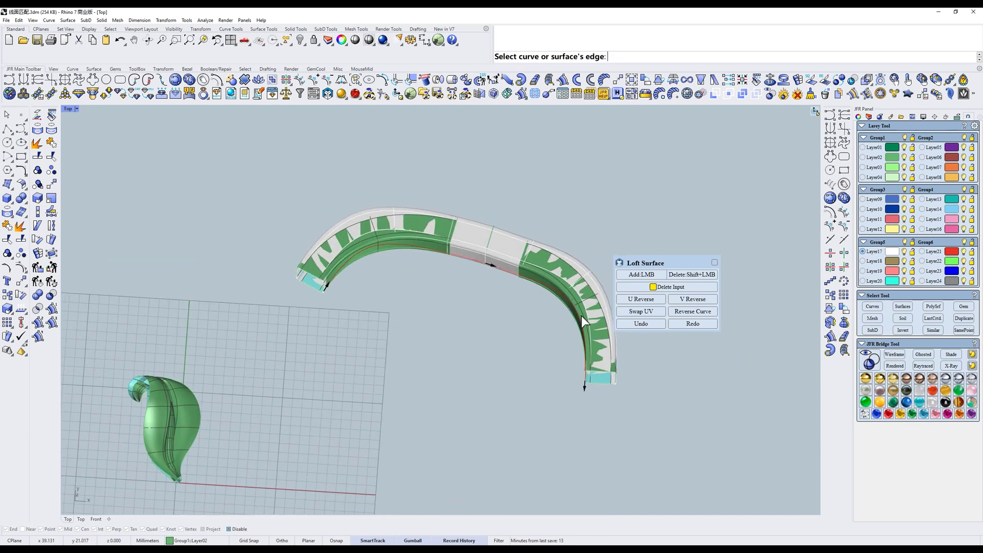
pyautogui.click(499, 244)
pyautogui.keyDown('ctrl'); pyautogui.keyDown('shift'); pyautogui.moveTo(499, 244); pyautogui.dragTo(505, 256, button='right'); pyautogui.keyUp('shift'); pyautogui.keyUp('ctrl')
# Show the joined tube's control points in wireframe, try moving the middle points, and undo the move.
pyautogui.scroll(6, 502, 234)
pyautogui.write('w')
pyautogui.press('space')
pyautogui.write('z')
pyautogui.press('space')
pyautogui.moveTo(449, 176); pyautogui.dragTo(519, 313)
pyautogui.moveTo(495, 260); pyautogui.dragTo(476, 330)
pyautogui.hotkey('ctrl', 'z')
pyautogui.scroll(-5, 495, 262)
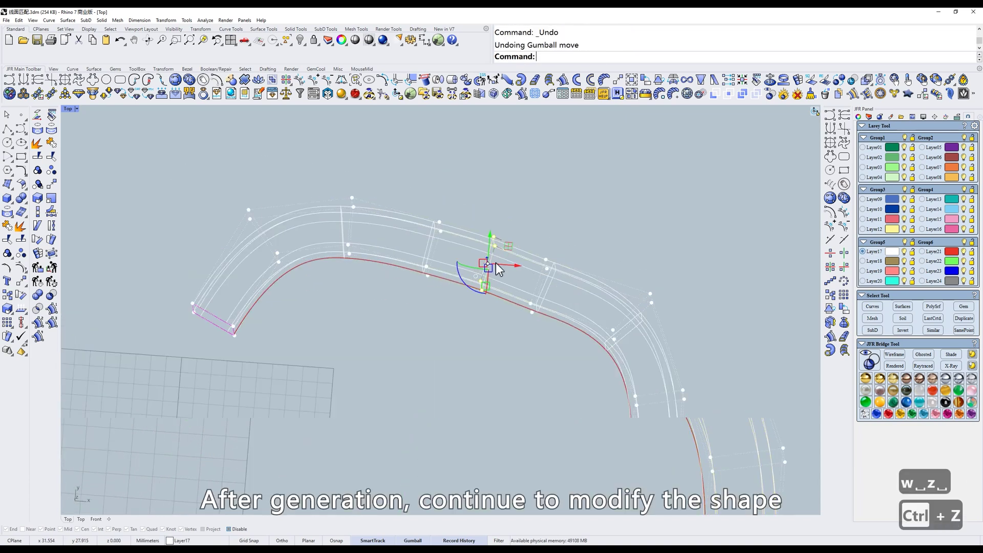
# Restore the shaded display, turn off the tube's control points, and return to the Top view.
pyautogui.write('s')
pyautogui.press('space')
pyautogui.press('Escape')
pyautogui.press('Escape')
pyautogui.press('t')
pyautogui.press('space')
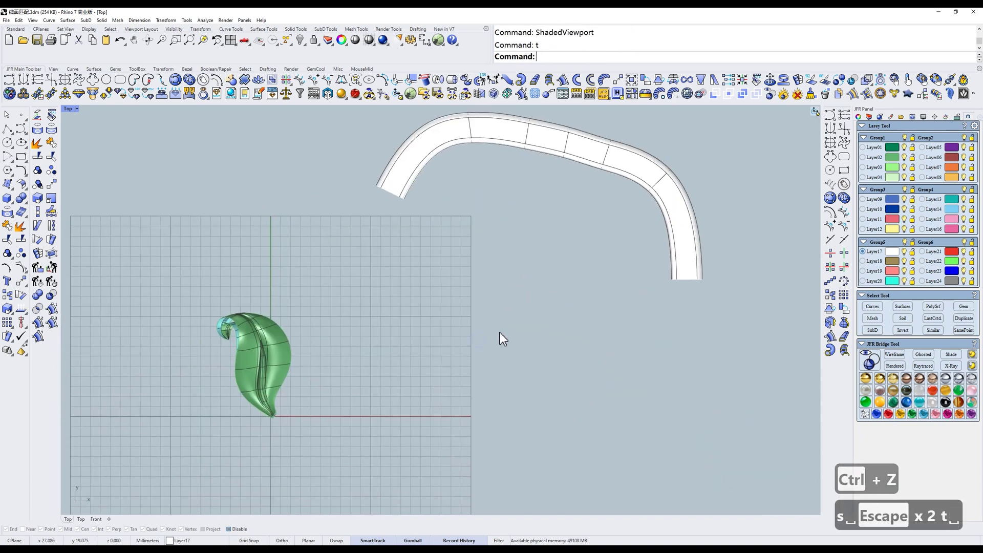
pyautogui.press('Escape')
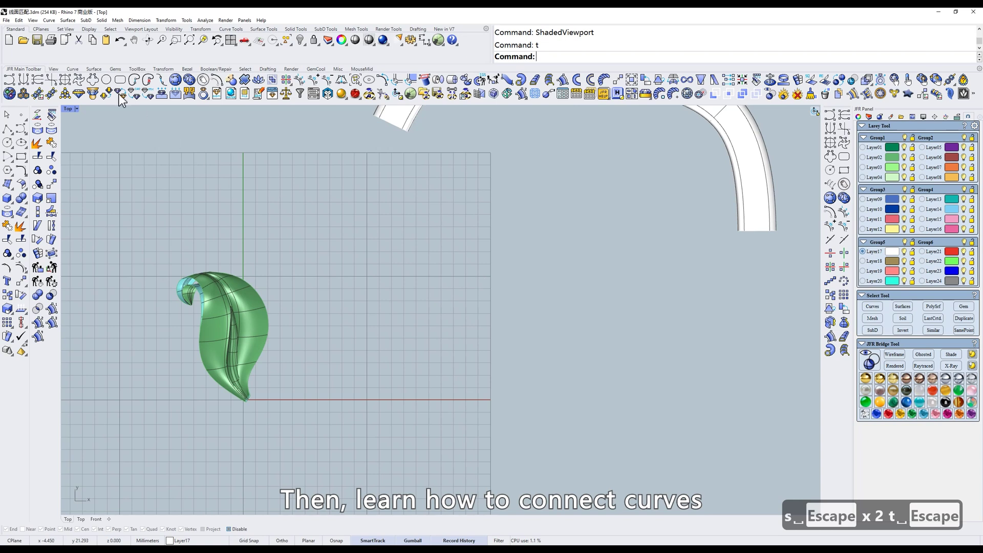
# Draw a rounded diamond curve with quantity 4 and angle 90, setting its plane origin at about 14.1, 5.9.
pyautogui.click(93, 79)
pyautogui.press('q')
pyautogui.press('space')
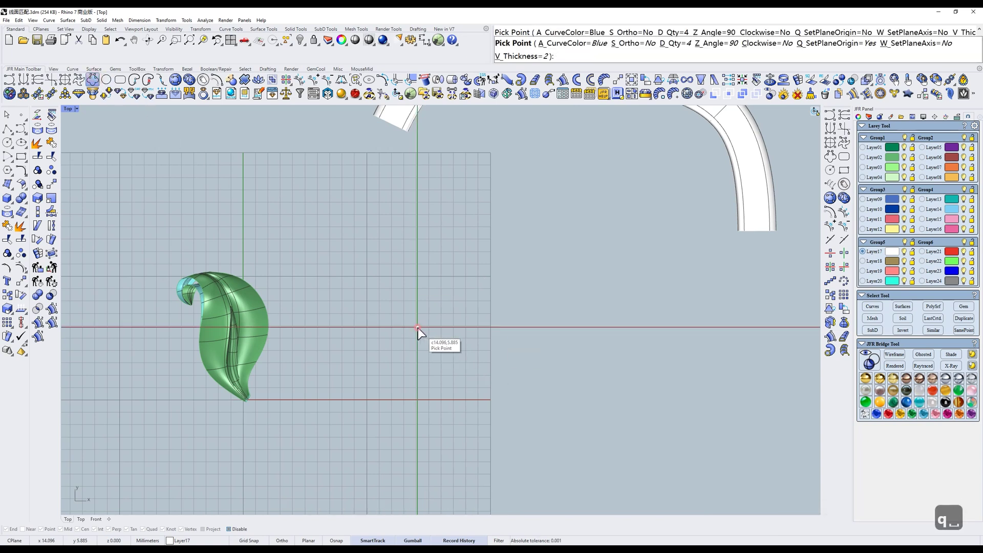
pyautogui.click(418, 328)
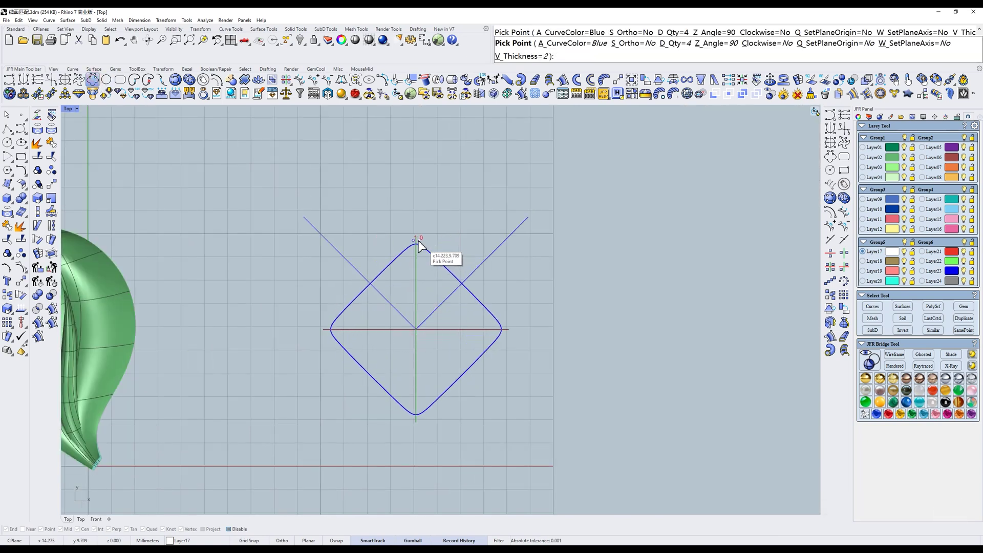
pyautogui.press('q')
pyautogui.press('space')
pyautogui.scroll(2, 428, 266)
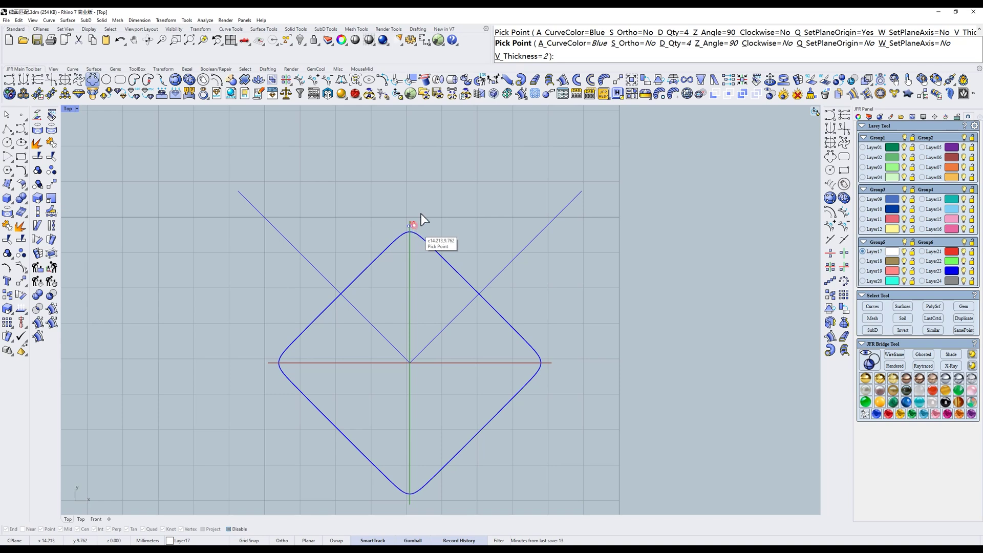
pyautogui.click(414, 184)
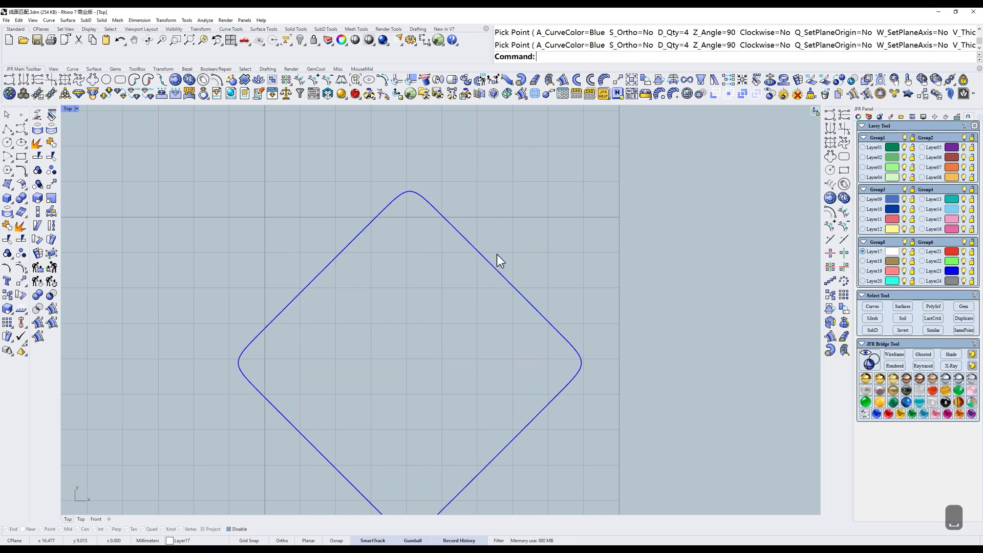
# Create a smaller scaled copy of the diamond curve and duplicate both curves vertically.
pyautogui.scroll(-2, 497, 254)
pyautogui.click(326, 328)
pyautogui.moveTo(327, 327); pyautogui.dragTo(372, 330)
pyautogui.moveTo(556, 207); pyautogui.dragTo(390, 320)
pyautogui.keyDown('ctrl'); pyautogui.keyDown('shift'); pyautogui.moveTo(473, 393); pyautogui.dragTo(469, 293, button='right'); pyautogui.keyUp('shift'); pyautogui.keyUp('ctrl')
pyautogui.keyDown('alt'); pyautogui.moveTo(442, 297); pyautogui.dragTo(446, 263); pyautogui.keyUp('alt')
pyautogui.click(485, 372)
pyautogui.keyDown('ctrl'); pyautogui.keyDown('shift'); pyautogui.moveTo(486, 374); pyautogui.dragTo(494, 415, button='right'); pyautogui.keyUp('shift'); pyautogui.keyUp('ctrl')
pyautogui.scroll(5, 526, 342)
pyautogui.keyDown('ctrl'); pyautogui.keyDown('shift'); pyautogui.moveTo(512, 336); pyautogui.dragTo(568, 325, button='right'); pyautogui.keyUp('shift'); pyautogui.keyUp('ctrl')
# Start JFR Loft Surface and pick the four diamond curves in order around the ring's section.
pyautogui.click(549, 80)
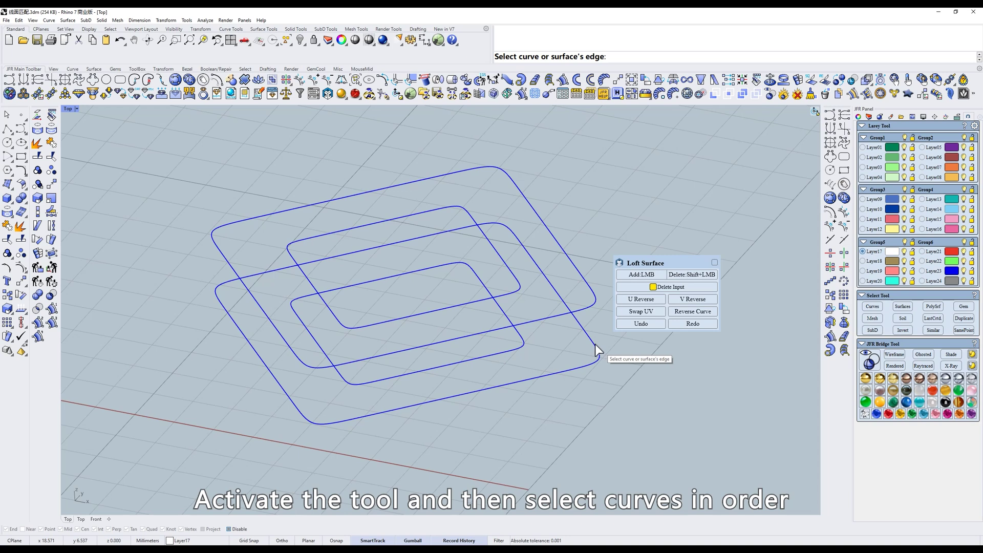
pyautogui.click(595, 351)
pyautogui.click(594, 305)
pyautogui.click(518, 284)
pyautogui.keyDown('ctrl'); pyautogui.keyDown('shift'); pyautogui.moveTo(521, 289); pyautogui.dragTo(552, 318, button='right'); pyautogui.keyUp('shift'); pyautogui.keyUp('ctrl')
# Remove the outer upper and outer lower curves from the loft preview and undo both removals.
pyautogui.keyDown('shift'); pyautogui.click(526, 269); pyautogui.keyUp('shift')
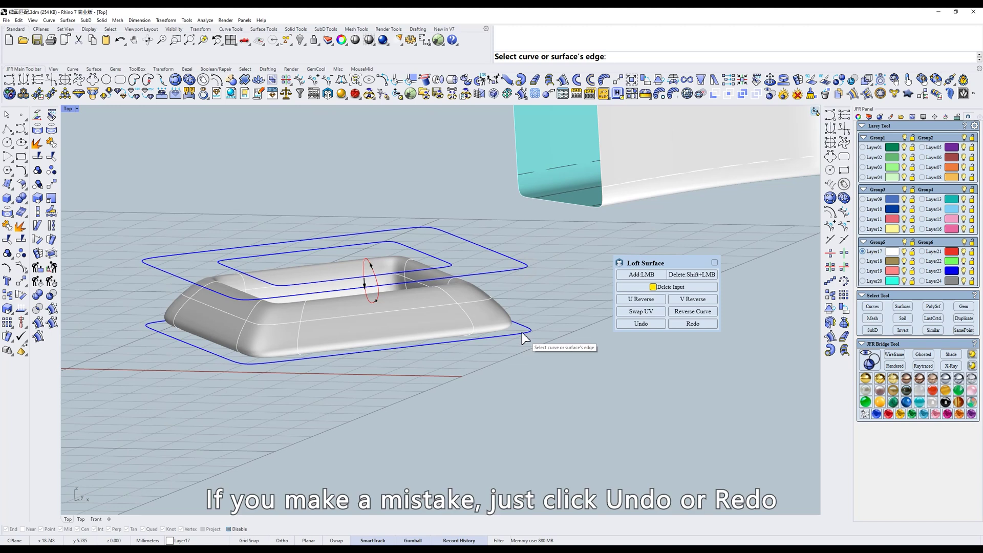
pyautogui.keyDown('shift'); pyautogui.click(521, 332); pyautogui.keyUp('shift')
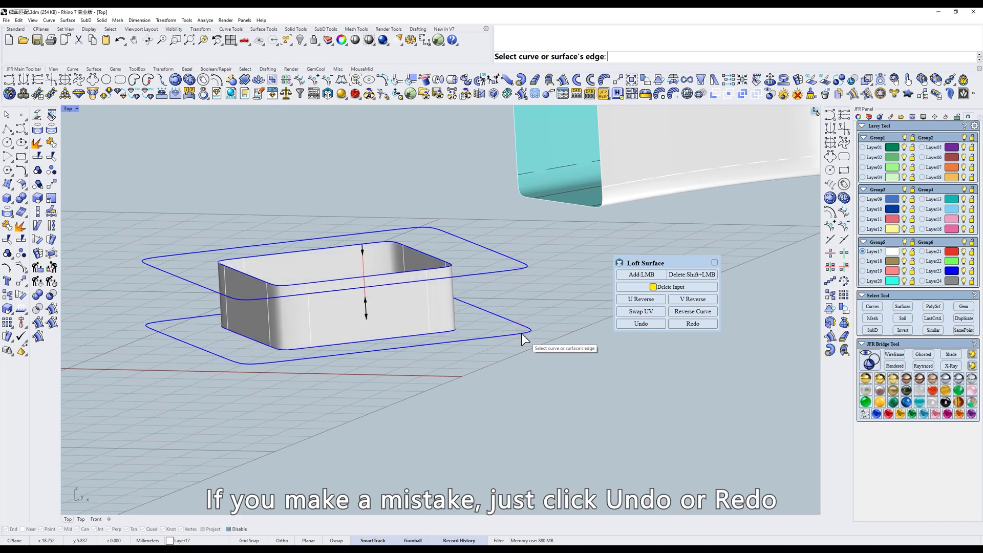
pyautogui.click(638, 325)
pyautogui.click(640, 324)
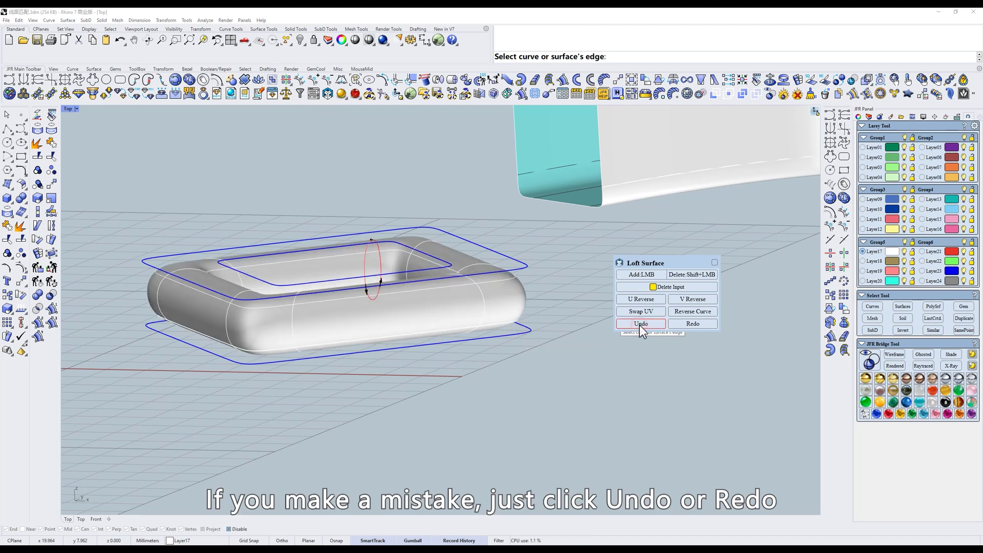
# Crease the loft preview along the outer upper, outer lower, and inner upper curves.
pyautogui.click(521, 268)
pyautogui.click(515, 335)
pyautogui.moveTo(509, 290); pyautogui.dragTo(558, 348, button='right')
pyautogui.click(506, 299)
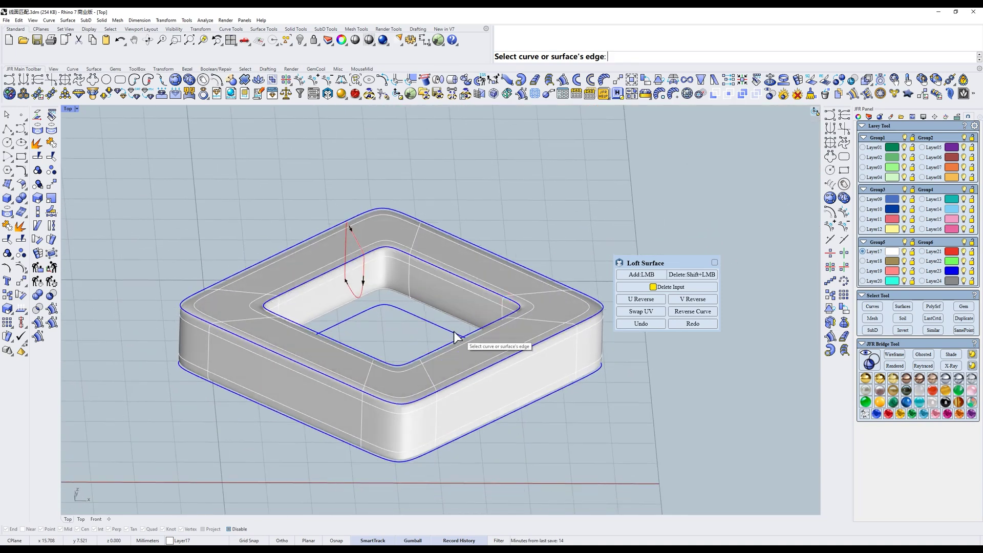
# Change the loft's outer upper crease to a rounded edge, generate the surface, and undo it.
pyautogui.moveTo(474, 325); pyautogui.dragTo(431, 339, button='right')
pyautogui.keyDown('shift'); pyautogui.click(553, 302); pyautogui.keyUp('shift')
pyautogui.moveTo(535, 324); pyautogui.dragTo(509, 338, button='right')
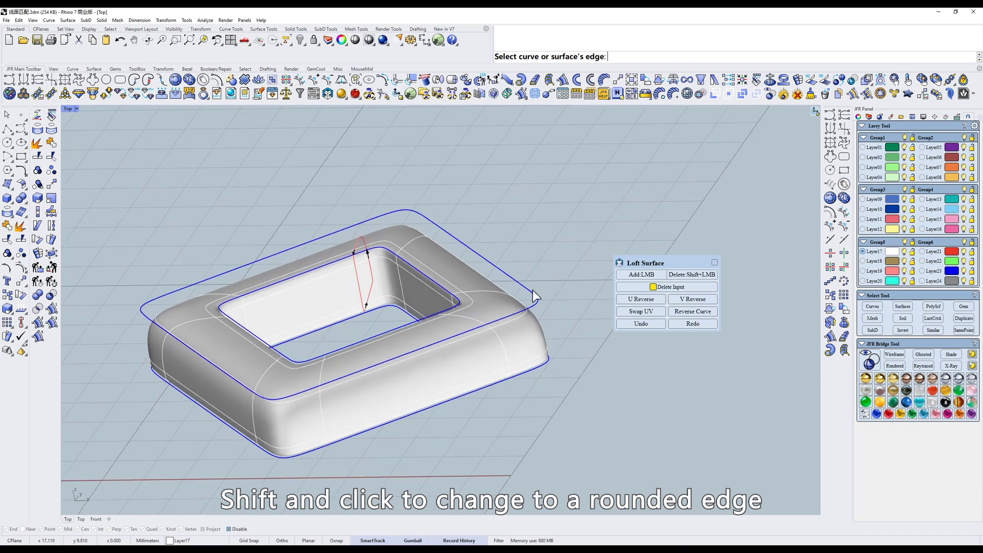
pyautogui.keyDown('shift'); pyautogui.click(536, 300); pyautogui.keyUp('shift')
pyautogui.keyDown('shift'); pyautogui.click(534, 302); pyautogui.keyUp('shift')
pyautogui.moveTo(534, 307); pyautogui.dragTo(551, 379, button='right')
pyautogui.press('space')
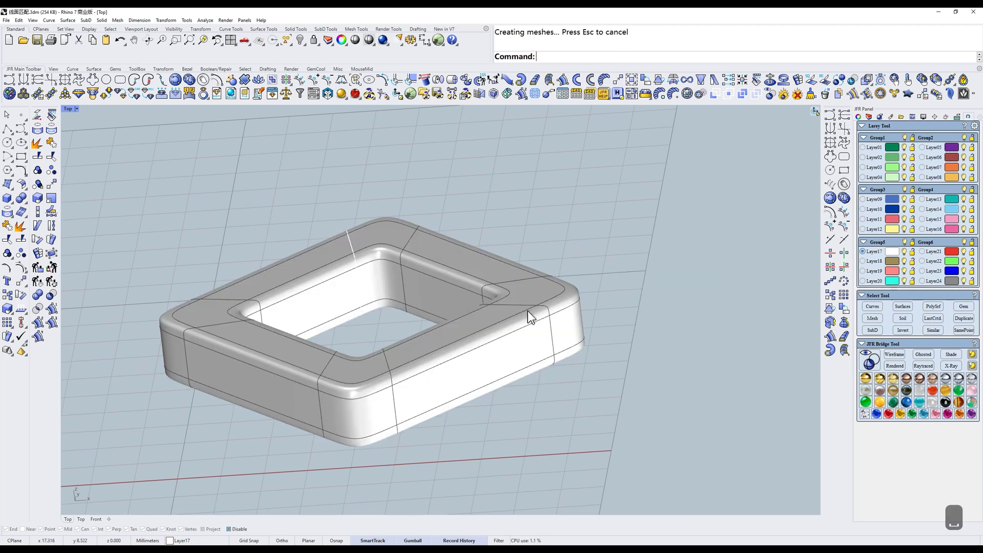
pyautogui.hotkey('ctrl', 'z')
# Make a smaller scaled copy of the outer upper diamond curve and raise it above the other curves.
pyautogui.moveTo(542, 310); pyautogui.dragTo(575, 248, button='right')
pyautogui.click(552, 282)
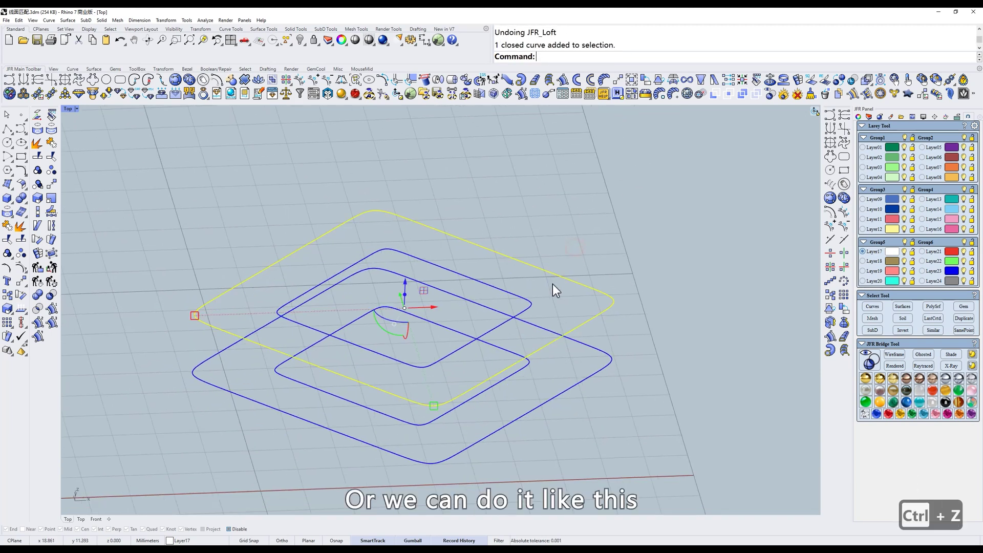
pyautogui.moveTo(553, 285); pyautogui.dragTo(462, 355, button='right')
pyautogui.moveTo(260, 302); pyautogui.dragTo(328, 303)
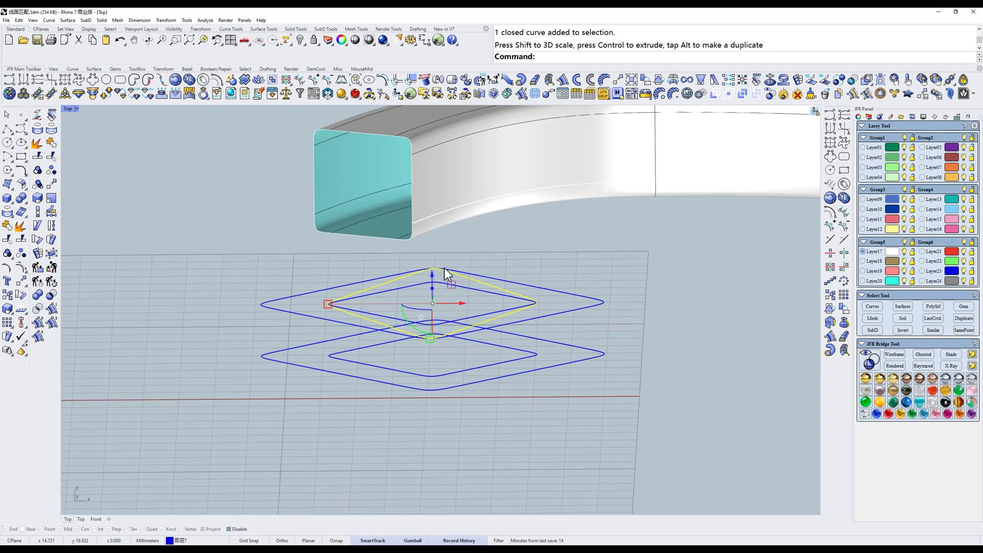
pyautogui.moveTo(432, 276); pyautogui.dragTo(436, 235)
# Start JFR Loft Surface and pick the outer upper curve, the raised curve, and the lower diamond curves in order.
pyautogui.moveTo(570, 292); pyautogui.dragTo(549, 106, button='right')
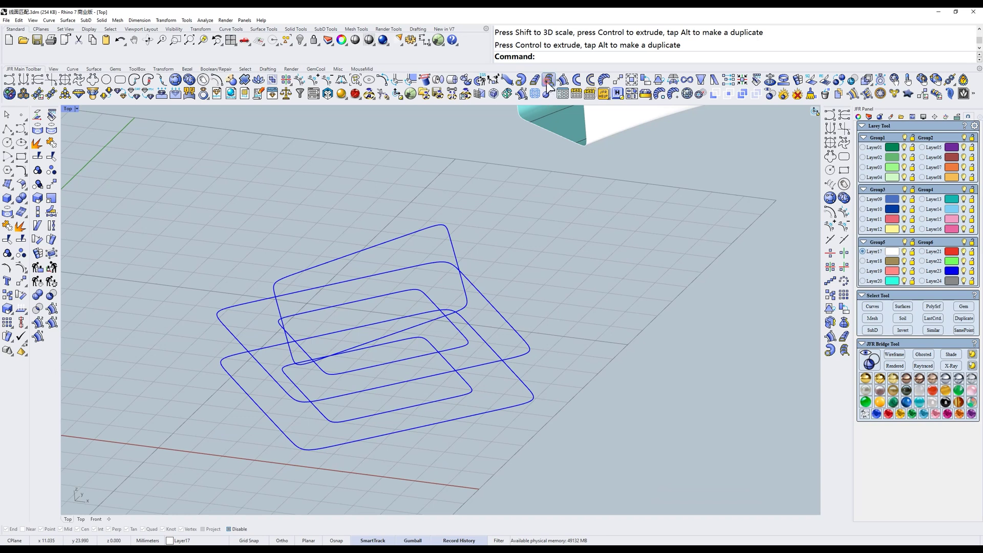
pyautogui.click(549, 80)
pyautogui.moveTo(502, 386); pyautogui.dragTo(528, 394, button='right')
pyautogui.click(547, 357)
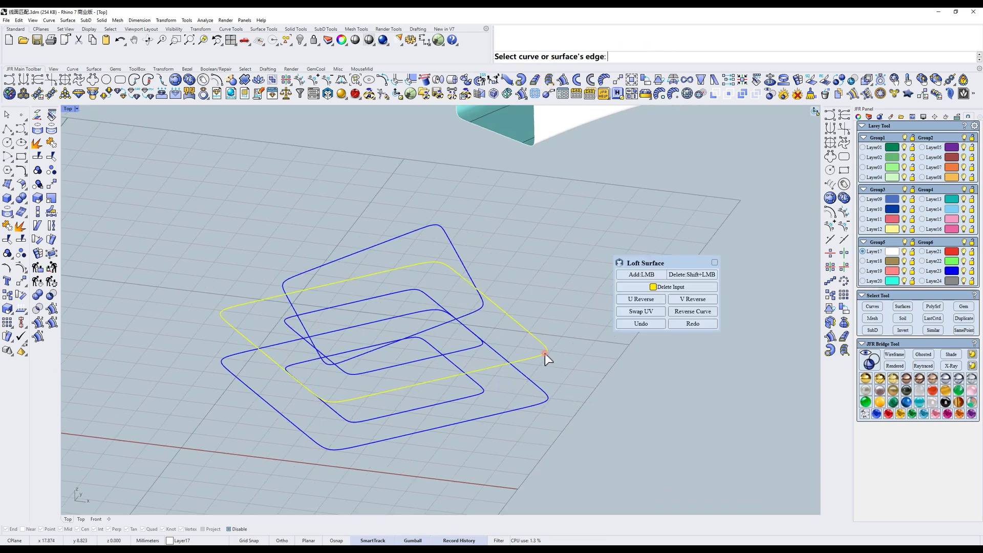
pyautogui.click(483, 307)
pyautogui.moveTo(490, 322); pyautogui.dragTo(582, 373, button='right')
pyautogui.click(484, 375)
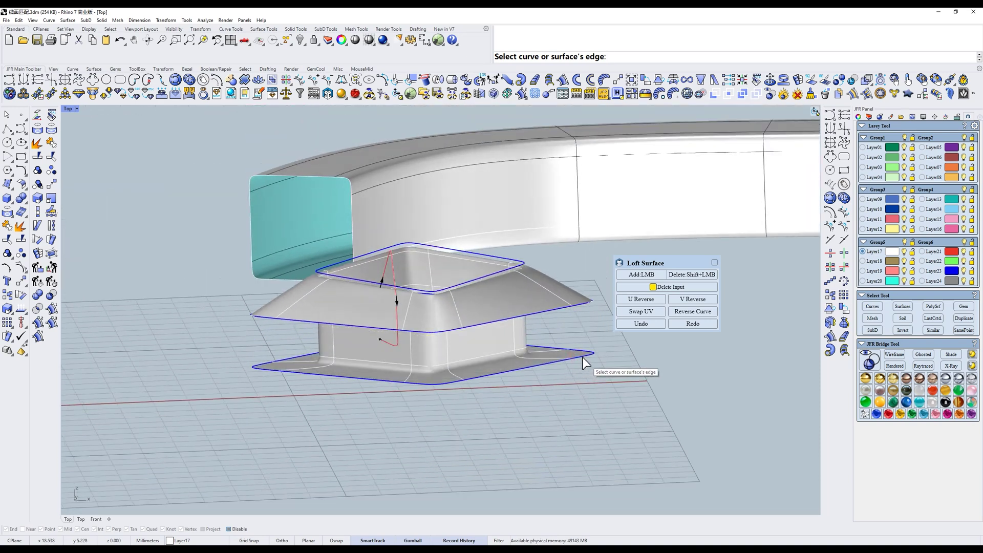
# Close the loft at the outer upper curve, sharpen the outer upper and raised edges, and generate the surface.
pyautogui.click(586, 306)
pyautogui.click(576, 313)
pyautogui.moveTo(576, 312); pyautogui.dragTo(532, 251, button='right')
pyautogui.click(482, 240)
pyautogui.write('t')
pyautogui.press('space')
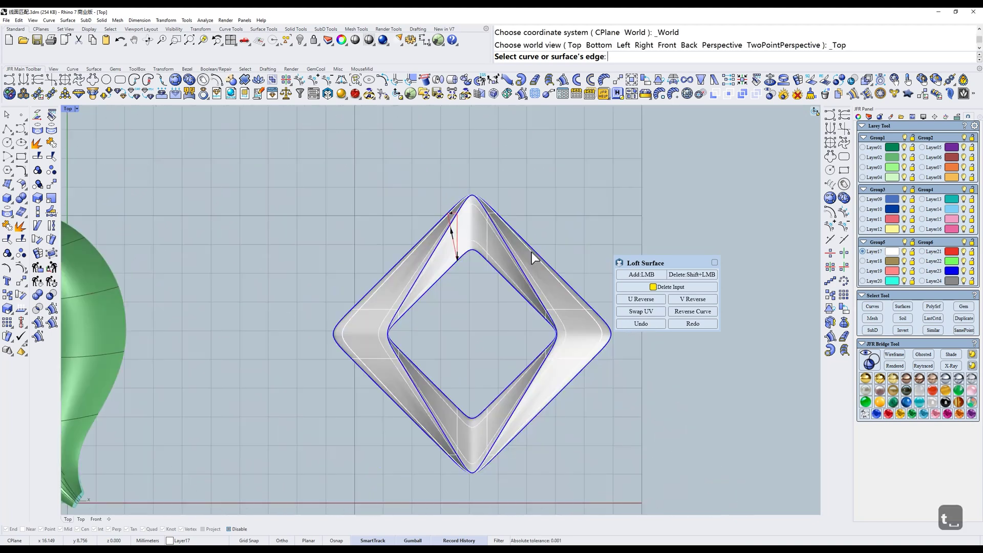
pyautogui.press('space')
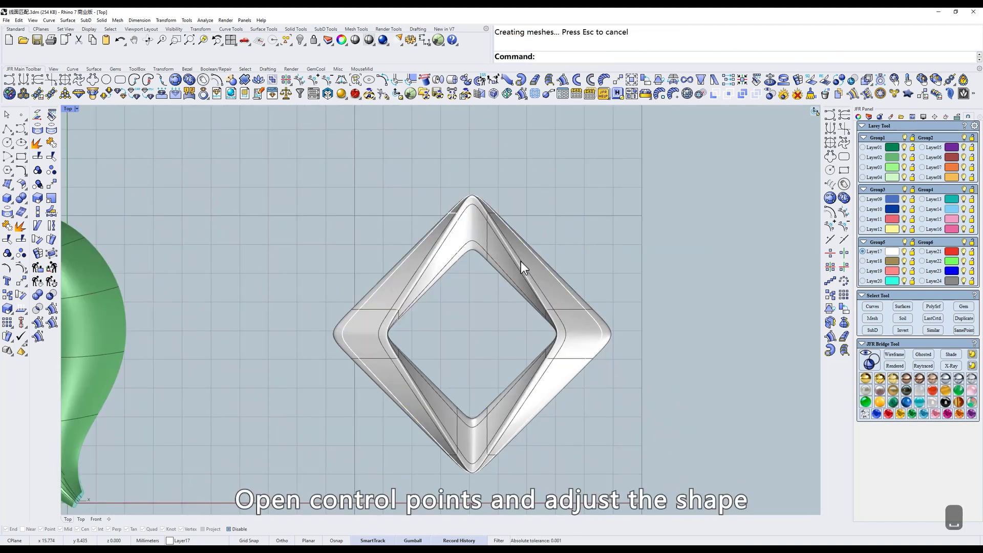
# Select the lofted diamond ring surface, starting from the Front view, and turn on its control points.
pyautogui.write('f')
pyautogui.press('space')
pyautogui.moveTo(518, 288); pyautogui.dragTo(503, 312, button='right')
pyautogui.scroll(5, 470, 278)
pyautogui.write('w')
pyautogui.moveTo(469, 277); pyautogui.dragTo(411, 279, button='right')
pyautogui.write('s')
pyautogui.click(442, 284)
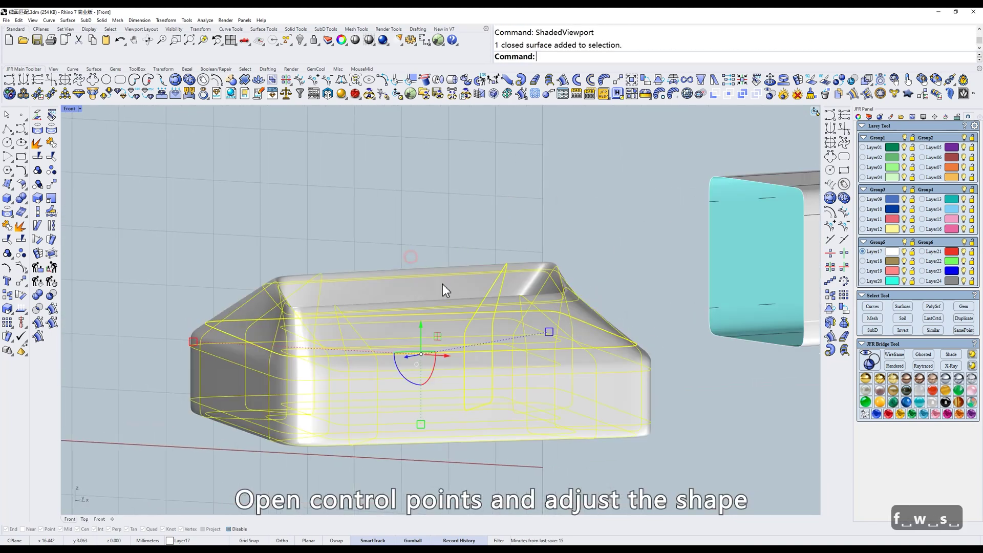
pyautogui.write('z')
# Select four surface points at the raised edge's corners and move them down in the Front view.
pyautogui.moveTo(572, 225); pyautogui.dragTo(532, 267)
pyautogui.moveTo(358, 275); pyautogui.dragTo(434, 247, button='right')
pyautogui.moveTo(494, 157); pyautogui.dragTo(527, 219, button='right')
pyautogui.write('f')
pyautogui.press('space')
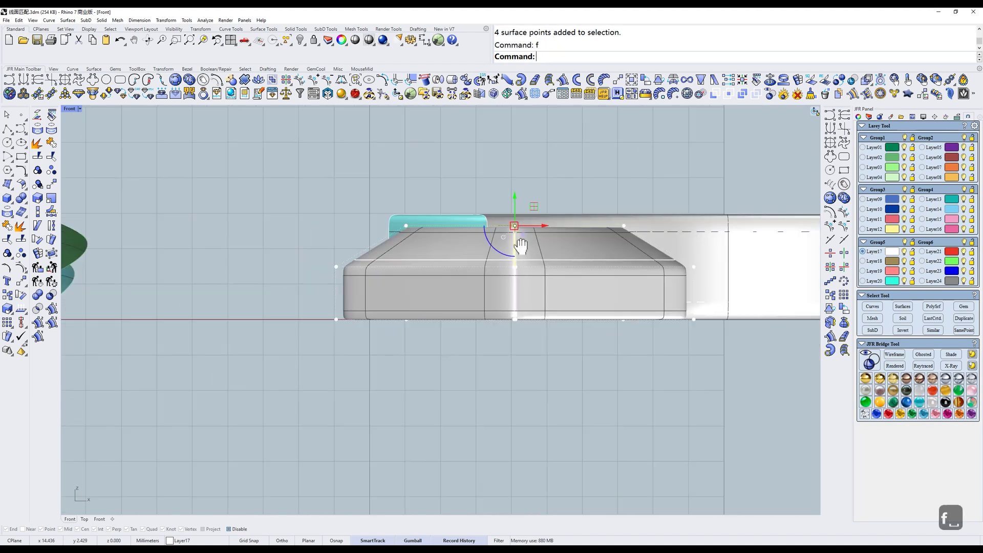
pyautogui.moveTo(432, 250); pyautogui.dragTo(433, 286)
pyautogui.moveTo(493, 238); pyautogui.dragTo(520, 338, button='right')
# Turn off the control points, clear the selection, and view the reshaped diamond ring from the Top.
pyautogui.press('Escape')
pyautogui.press('Escape')
pyautogui.scroll(-4, 527, 281)
pyautogui.write('t')
pyautogui.press('space')
pyautogui.write('d')
pyautogui.press('space')
pyautogui.moveTo(535, 303); pyautogui.dragTo(544, 276, button='right')
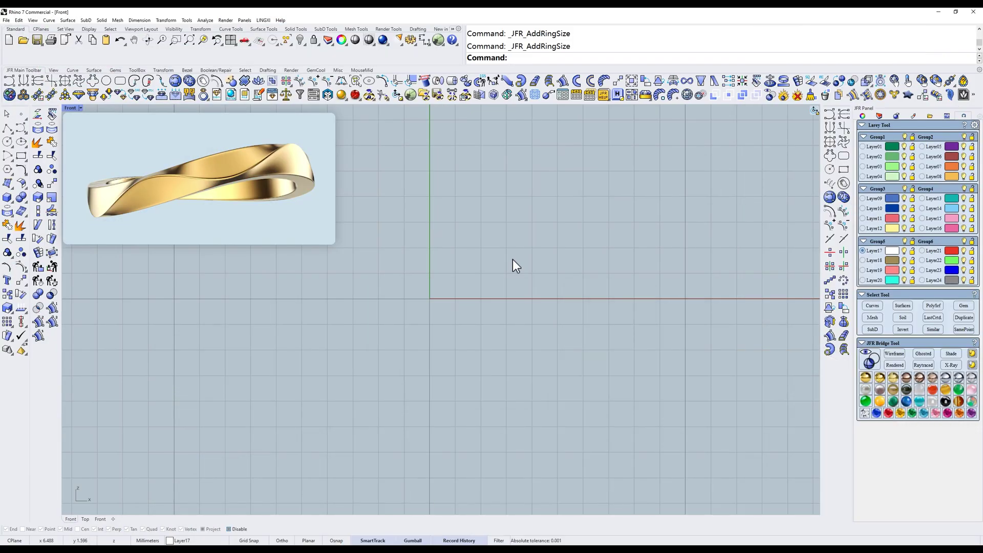
# Create a Hong Kong #14 ring size circle with the start point at Bottom and 16 points.
pyautogui.click(203, 83)
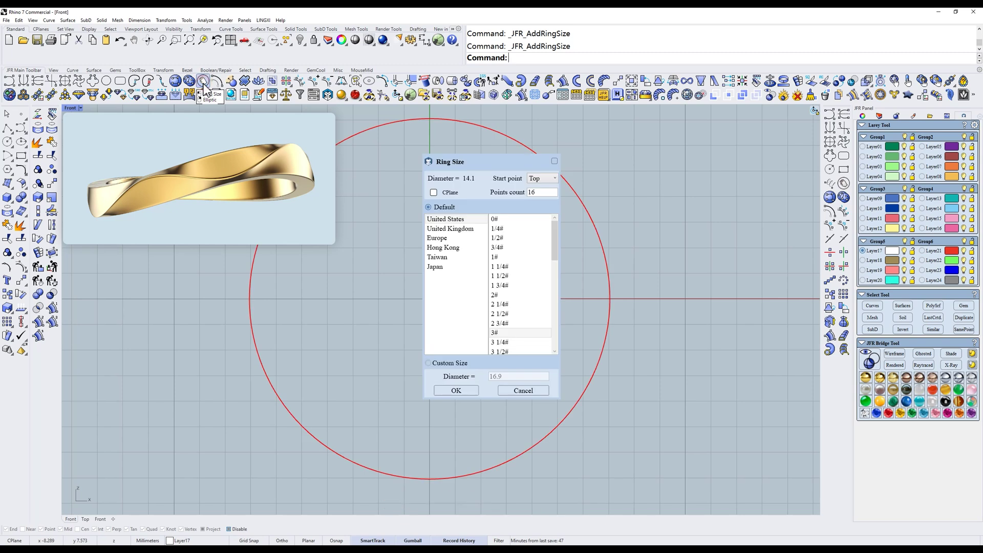
pyautogui.click(444, 248)
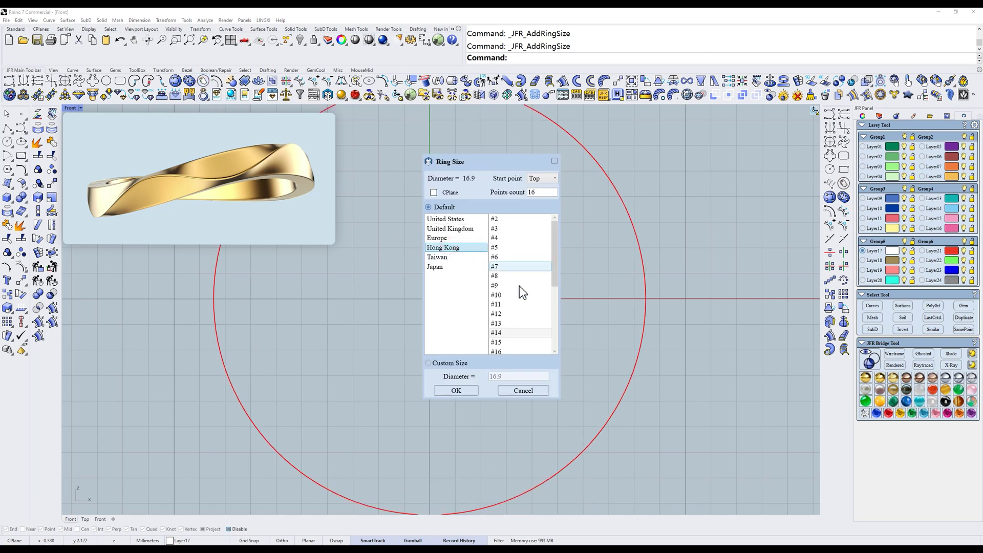
pyautogui.click(538, 179)
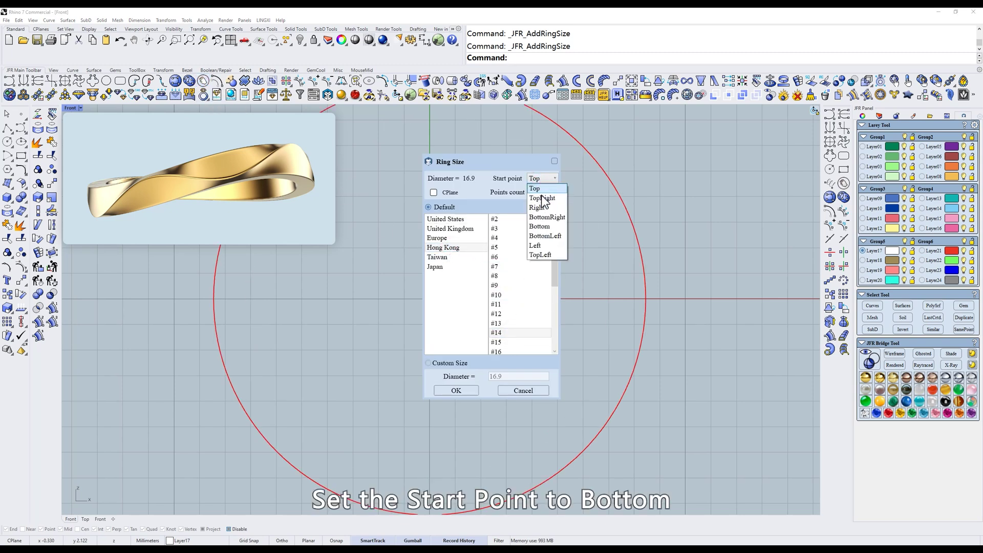
pyautogui.click(539, 226)
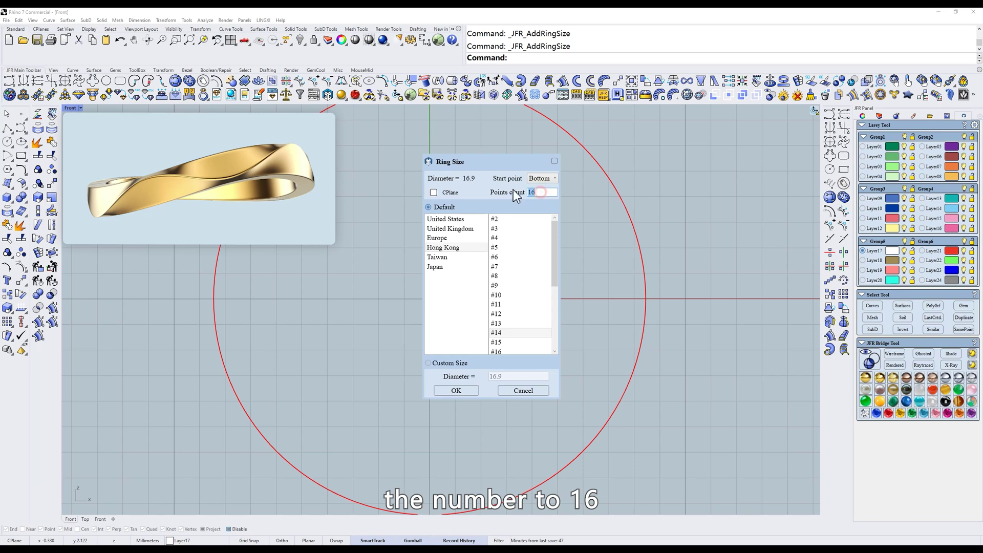
pyautogui.click(553, 195)
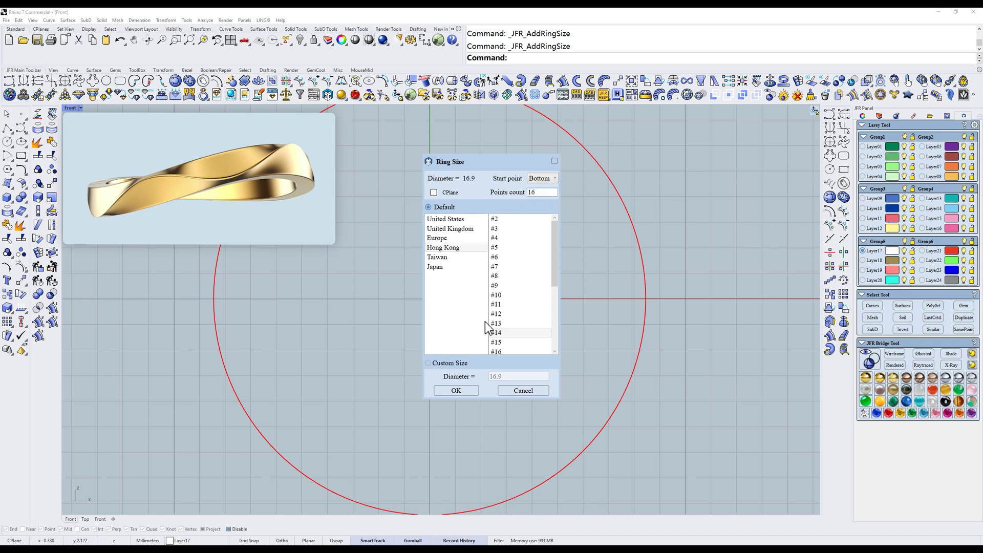
pyautogui.click(465, 390)
# Offset the ring size circle outward by 1.7 on one side only.
pyautogui.moveTo(612, 213); pyautogui.dragTo(543, 261)
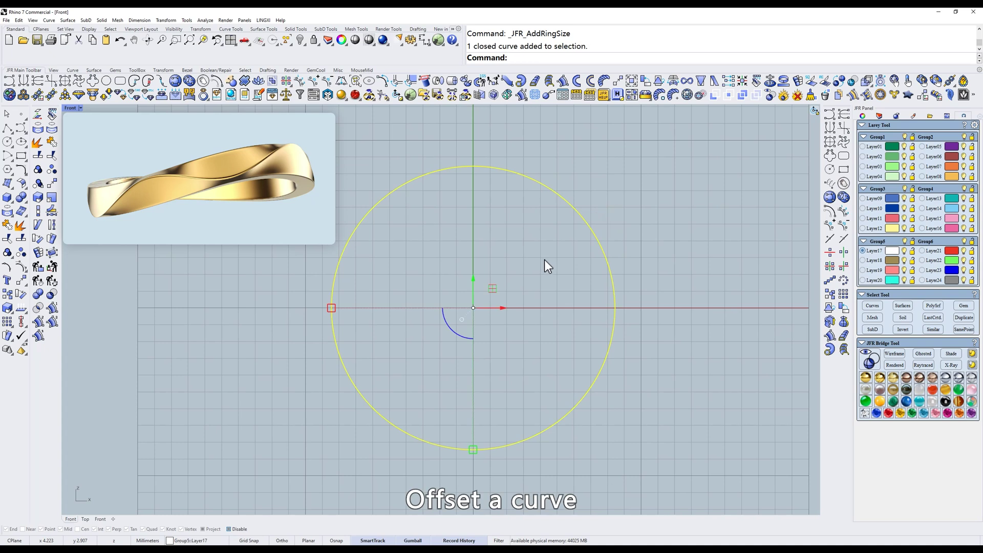
pyautogui.click(217, 81)
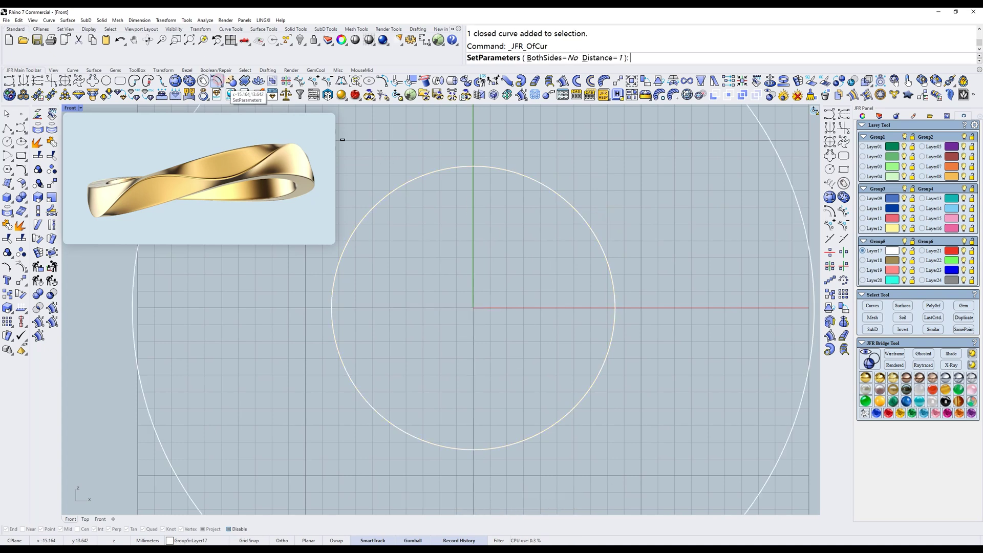
pyautogui.press('Return')
# Move the outer offset circle up by 0.4 in the Front view and clear the selection.
pyautogui.click(619, 224)
pyautogui.click(619, 224)
pyautogui.click(474, 278)
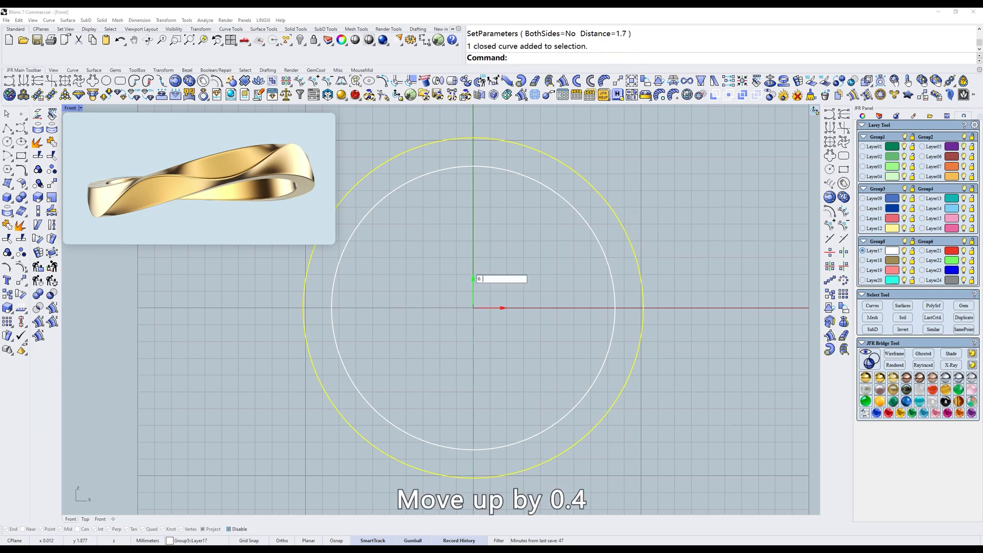
pyautogui.press('Return')
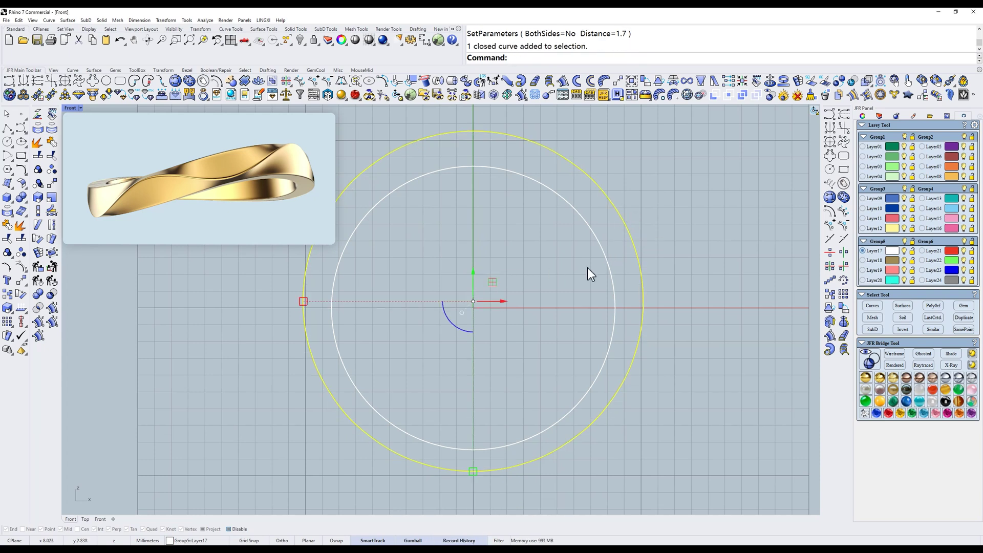
pyautogui.moveTo(546, 276); pyautogui.dragTo(528, 277, button='right')
pyautogui.click(521, 231)
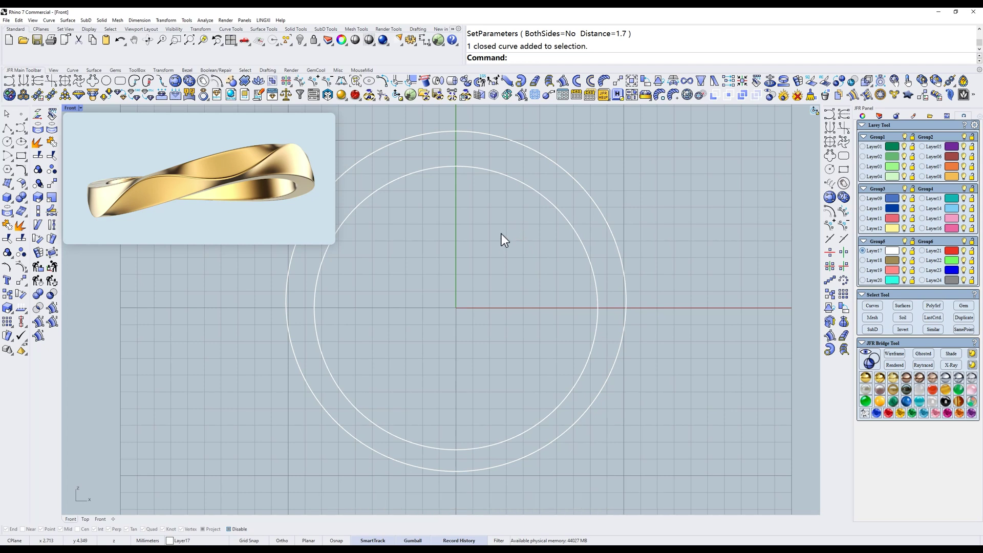
# Draw a straight vertical polyline from the origin down past the bottom of both circles.
pyautogui.click(7, 129)
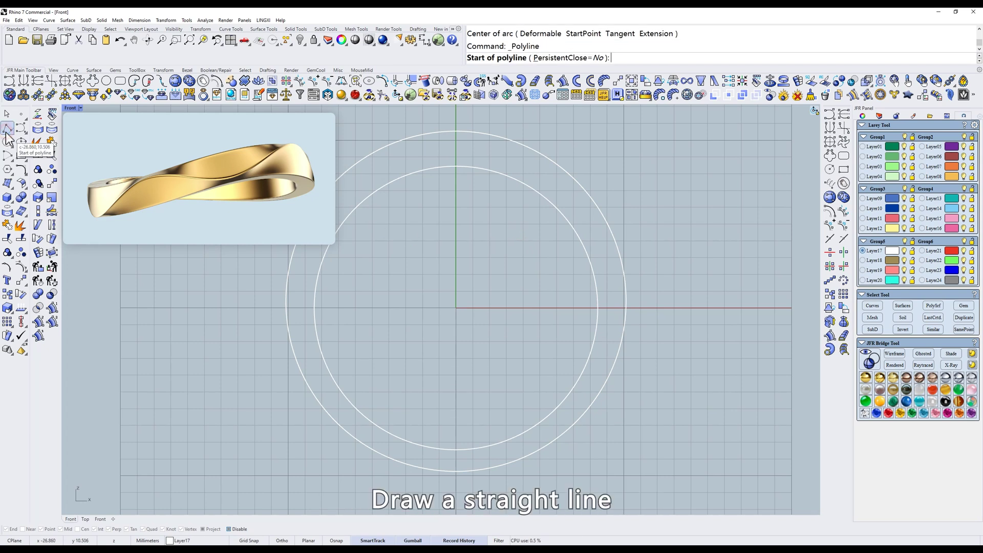
pyautogui.click(456, 308)
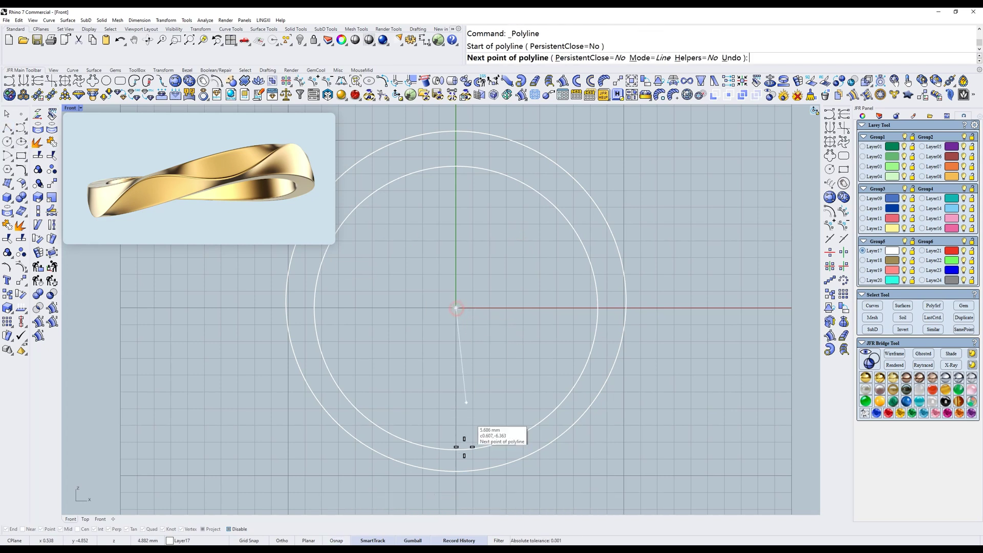
pyautogui.click(455, 490)
pyautogui.press('Return')
# Trim away the left half of both circles with the line, using ExtendCuttingLines=Yes and ApparentIntersections=Yes, and delete the line.
pyautogui.click(454, 342)
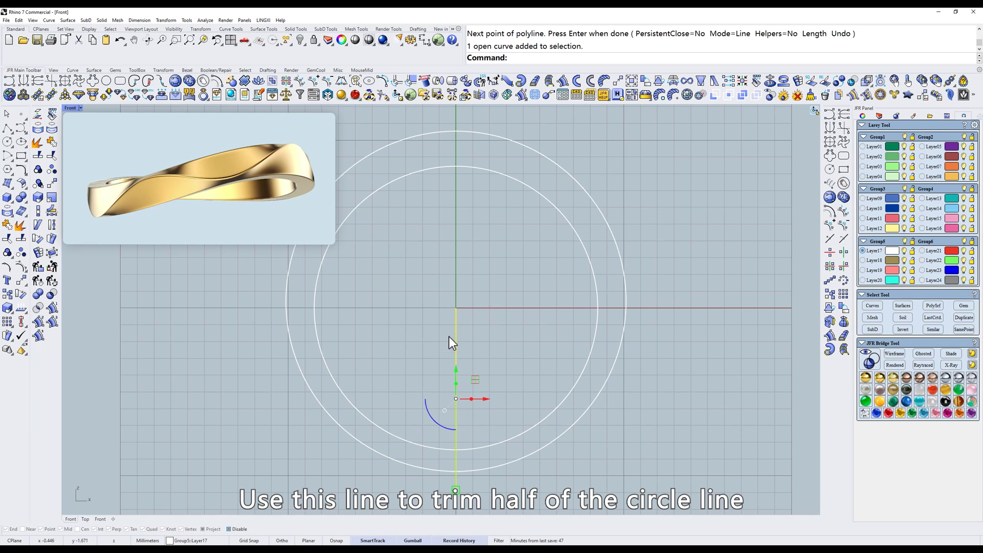
pyautogui.click(7, 239)
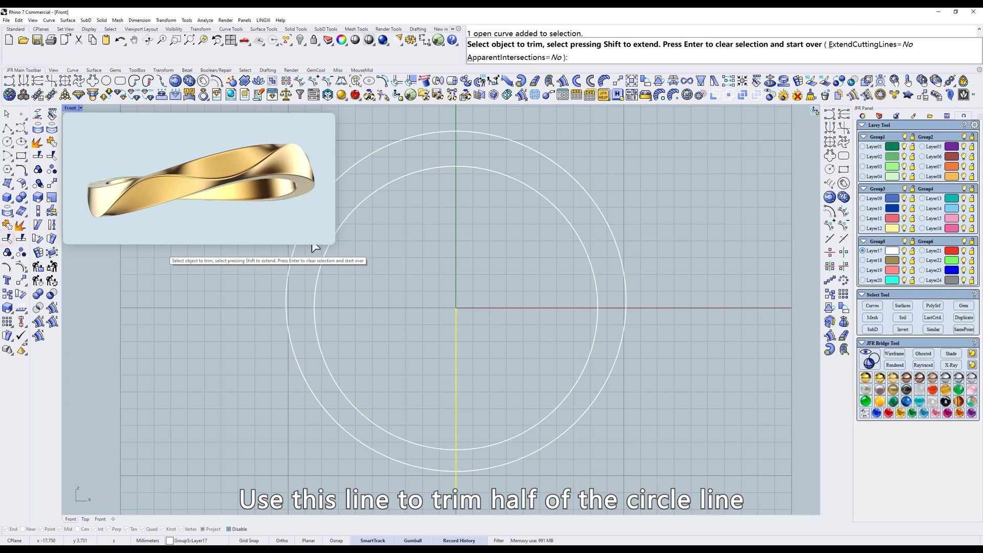
pyautogui.click(871, 44)
pyautogui.click(537, 59)
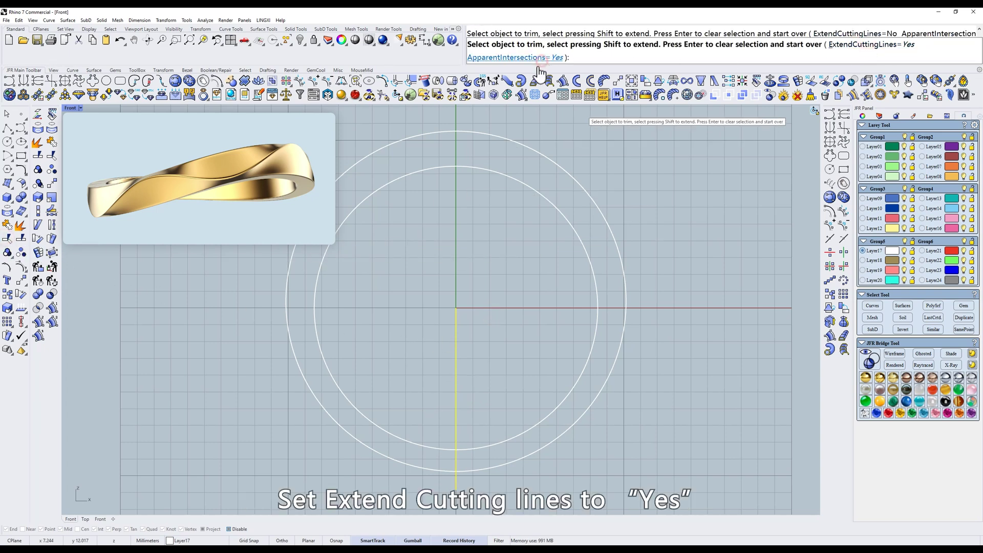
pyautogui.moveTo(339, 280); pyautogui.dragTo(225, 334)
pyautogui.press('Return')
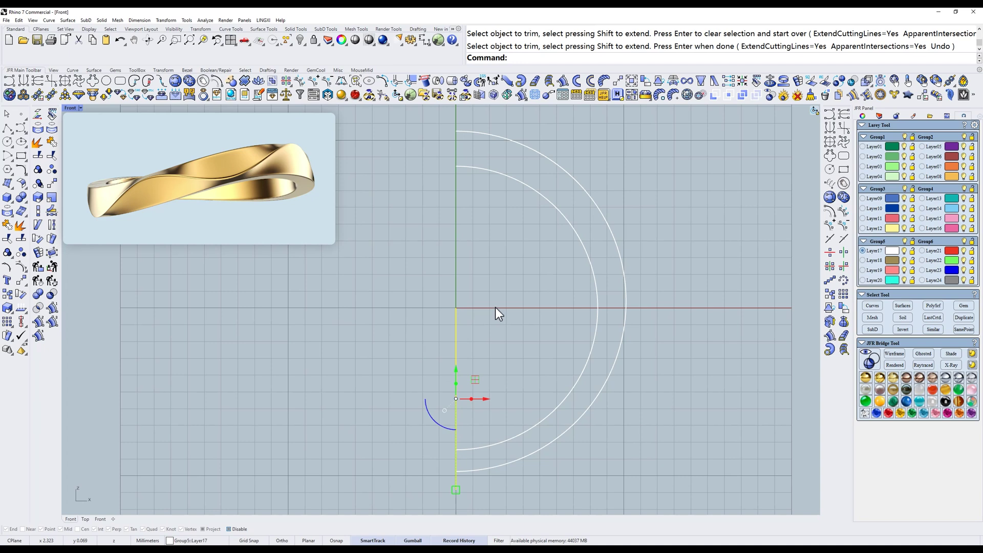
pyautogui.press('Delete')
# Move both half-circles by -1 horizontally in the Right view and mirror copies of them across the vertical axis.
pyautogui.moveTo(543, 284); pyautogui.dragTo(544, 293, button='right')
pyautogui.hotkey('ctrl', 'a')
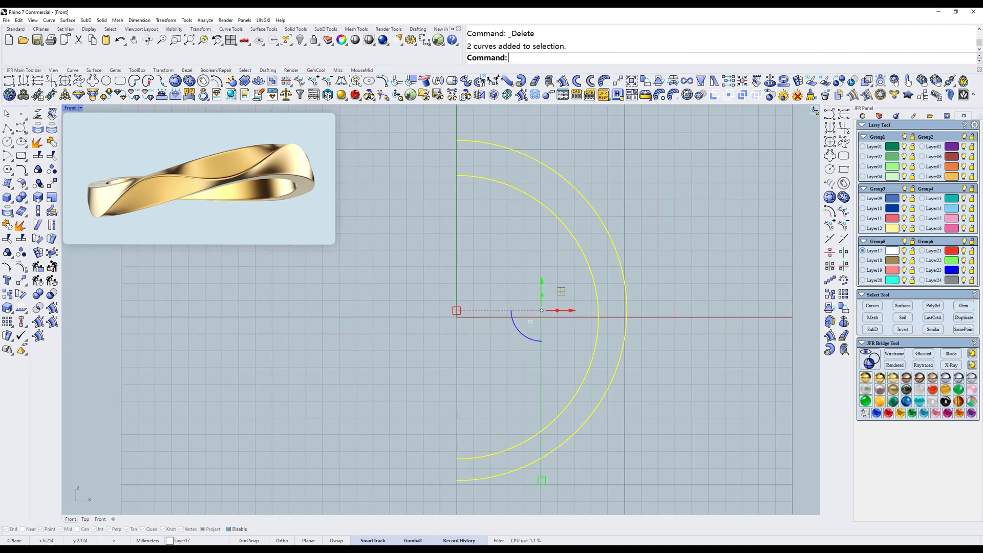
pyautogui.write('r')
pyautogui.press('Return')
pyautogui.click(477, 310)
pyautogui.write('-')
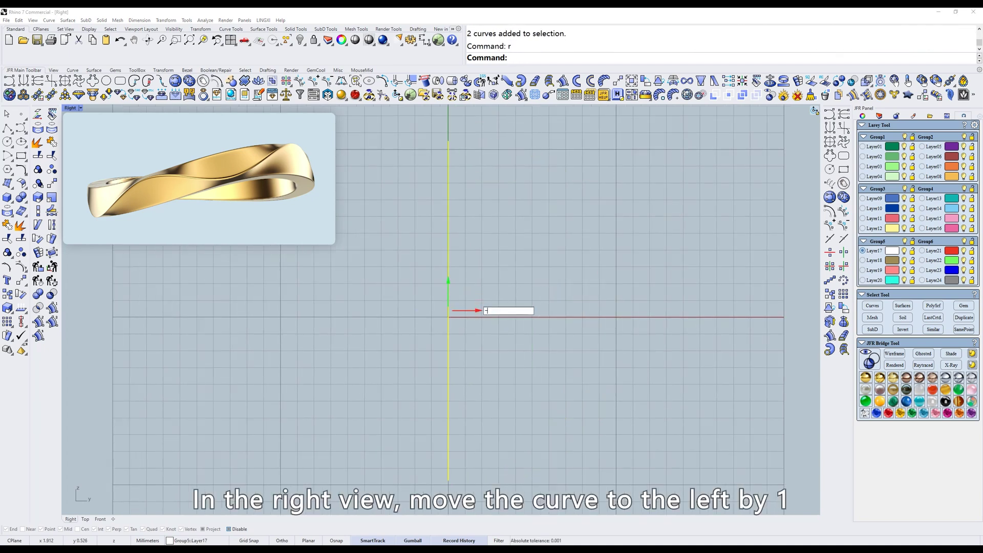
pyautogui.write('1')
pyautogui.press('Return')
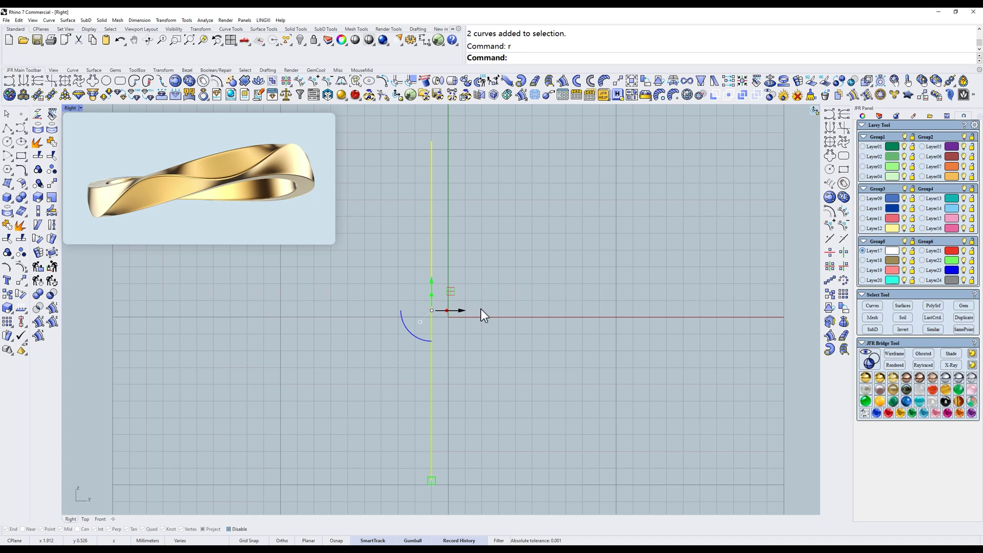
pyautogui.click(843, 254)
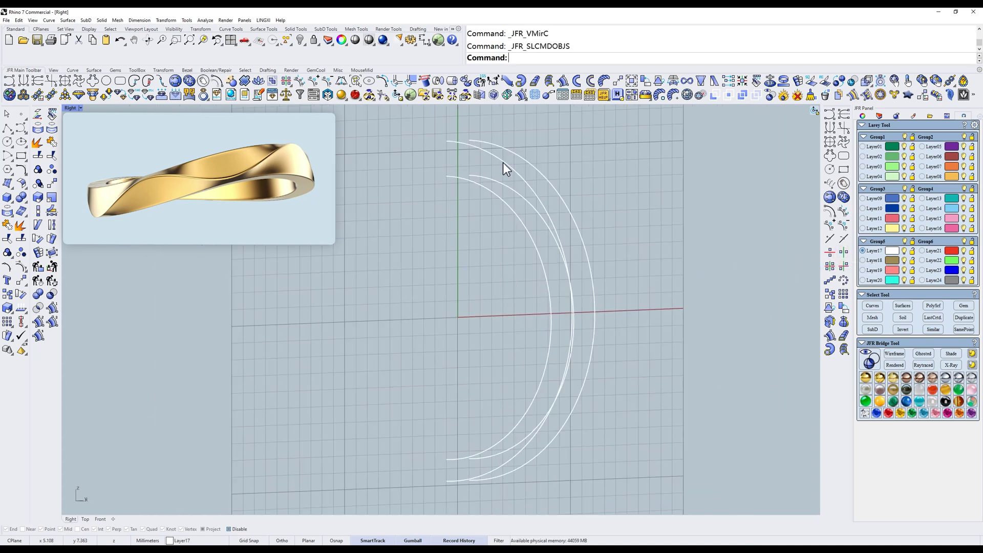
# Generate one tween curve between the two outer half-circles on the current layer.
pyautogui.click(490, 150)
pyautogui.keyDown('shift'); pyautogui.click(496, 146); pyautogui.keyUp('shift')
pyautogui.scroll(4, 497, 148)
pyautogui.moveTo(508, 186); pyautogui.dragTo(490, 196, button='right')
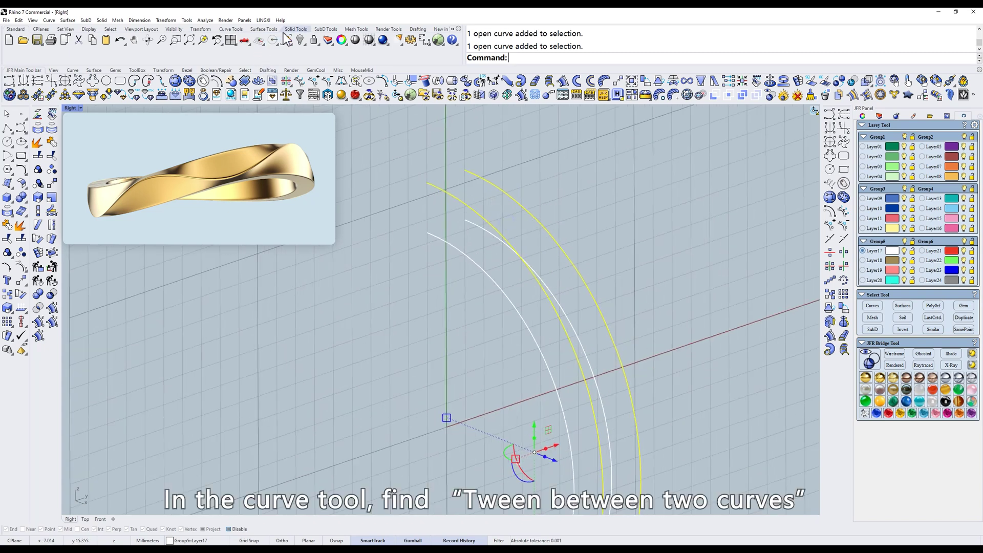
pyautogui.click(231, 29)
pyautogui.click(24, 53)
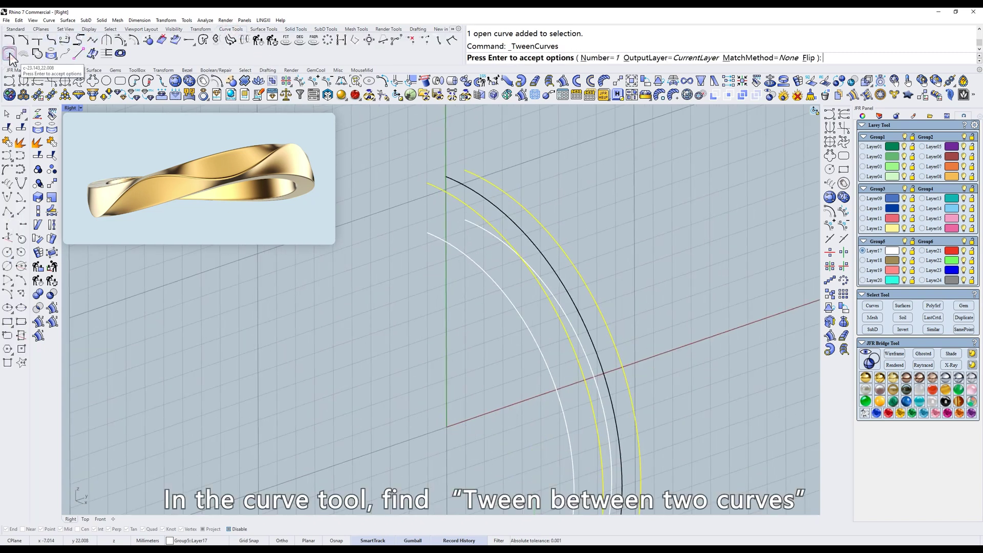
pyautogui.rightClick(528, 222)
# Switch to the Front view and turn on the tween curve's control points.
pyautogui.keyDown('ctrl'); pyautogui.keyDown('shift'); pyautogui.moveTo(531, 229); pyautogui.dragTo(491, 255, button='right'); pyautogui.keyUp('shift'); pyautogui.keyUp('ctrl')
pyautogui.write('f')
pyautogui.press('Return')
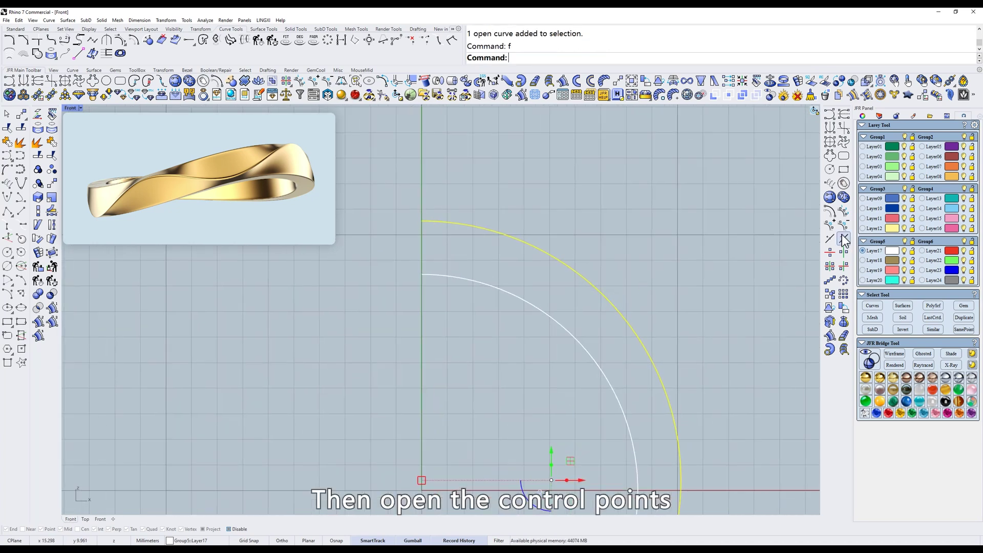
pyautogui.click(844, 239)
# Scale the tween curve's top three control points, 8 to 10, slightly outward with Scale2D based at 0.
pyautogui.moveTo(272, 166); pyautogui.dragTo(592, 277)
pyautogui.moveTo(583, 276); pyautogui.dragTo(552, 252, button='right')
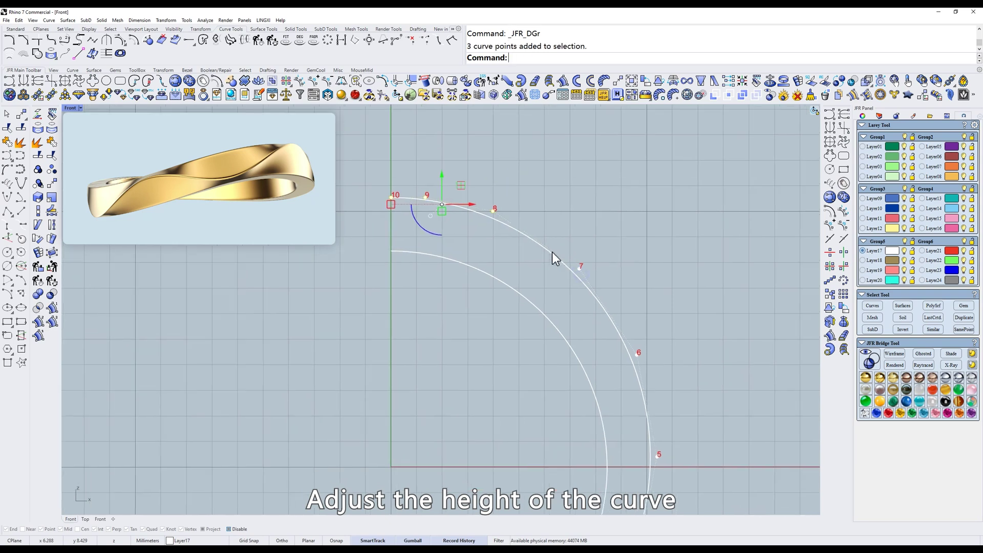
pyautogui.click(52, 203)
pyautogui.moveTo(542, 311); pyautogui.dragTo(554, 281, button='right')
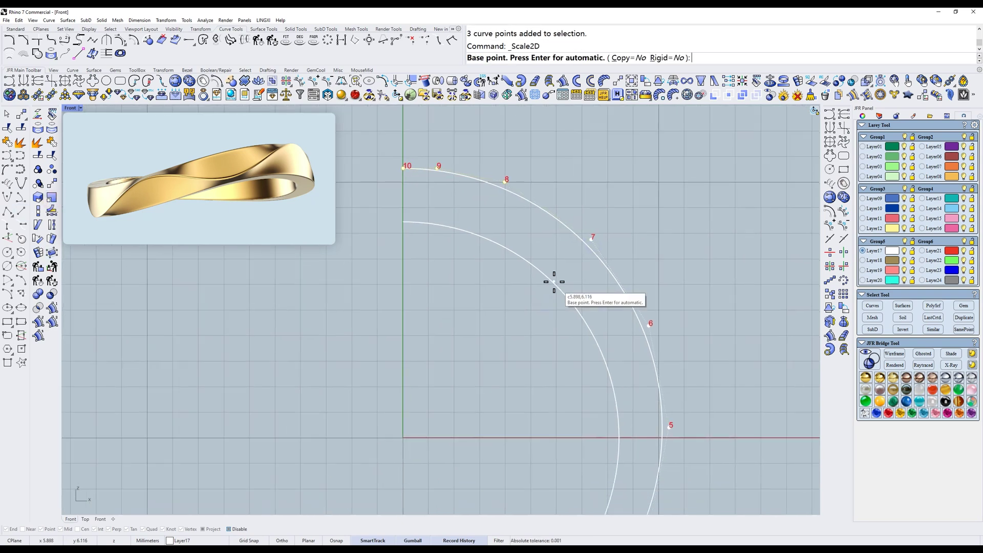
pyautogui.write('0')
pyautogui.press('Return')
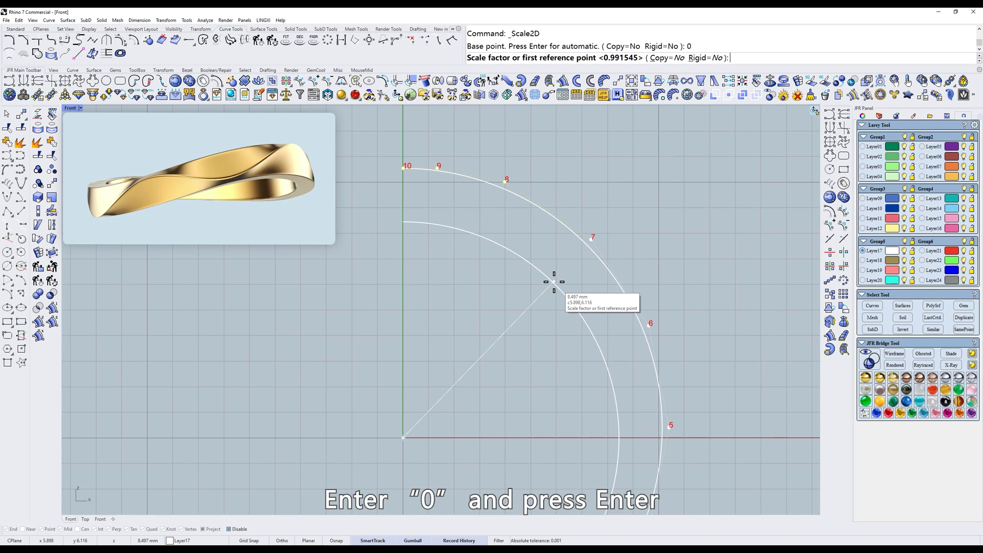
pyautogui.click(588, 222)
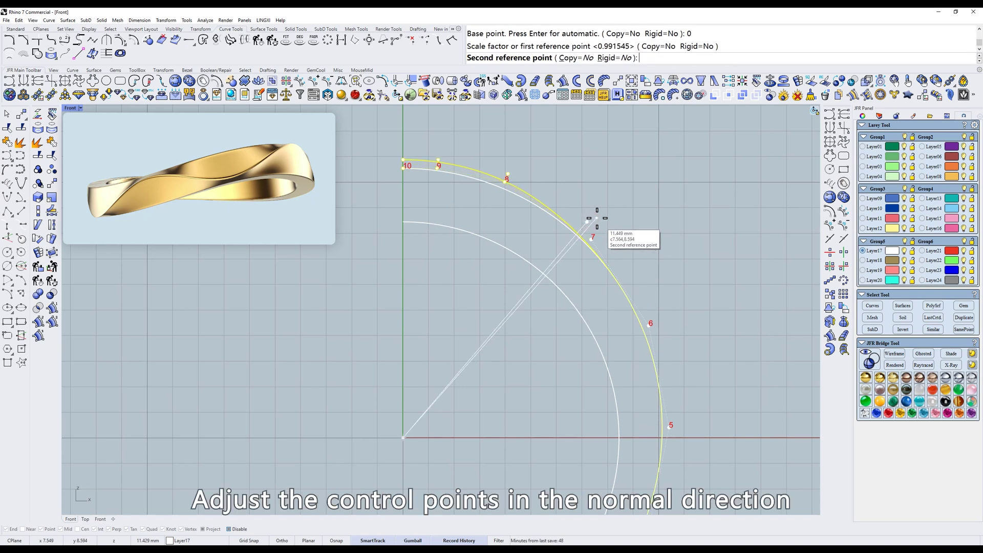
pyautogui.click(597, 218)
# Scale control point 7 of the tween curve slightly outward from the origin with Scale2D.
pyautogui.moveTo(535, 326); pyautogui.dragTo(640, 204)
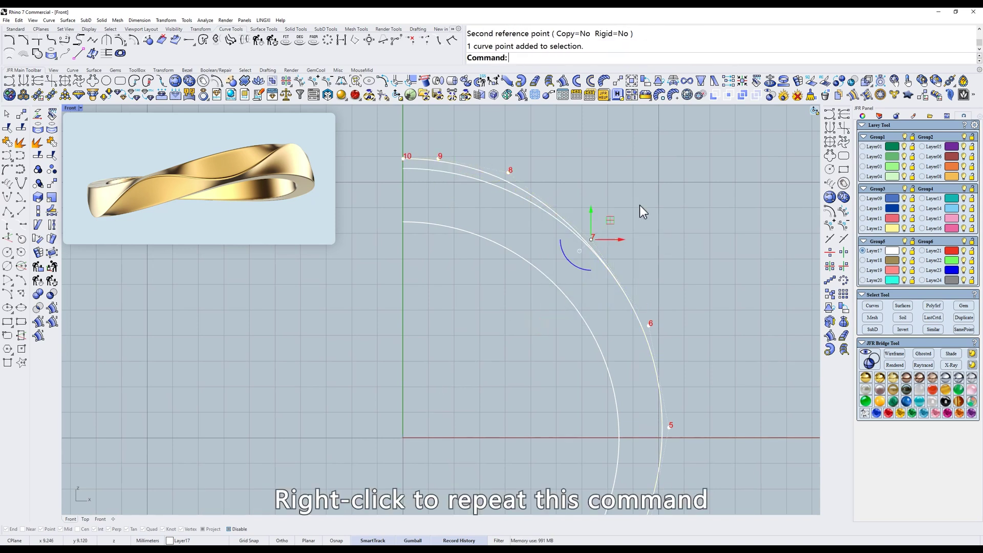
pyautogui.rightClick(640, 205)
pyautogui.write('0')
pyautogui.press('Return')
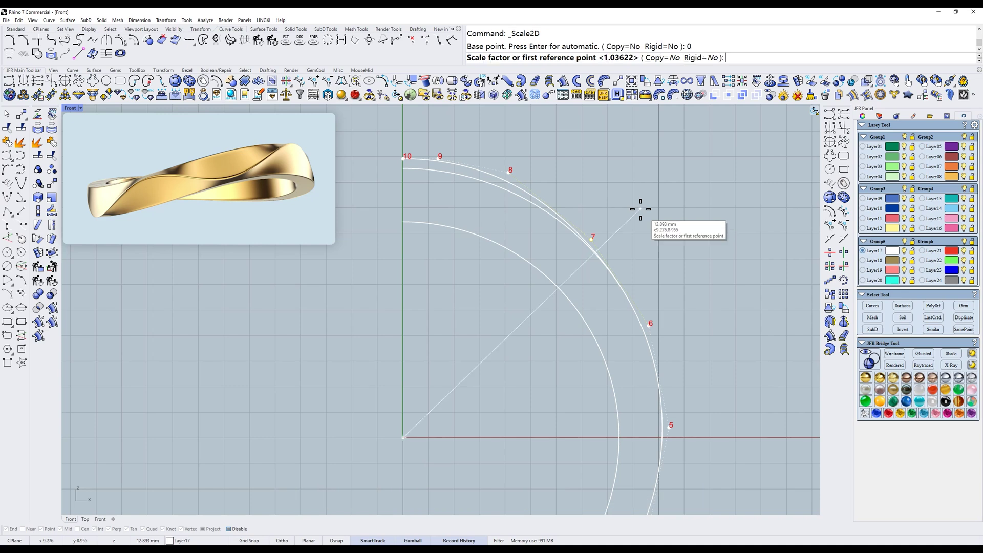
pyautogui.click(643, 209)
pyautogui.click(631, 207)
pyautogui.scroll(2, 447, 201)
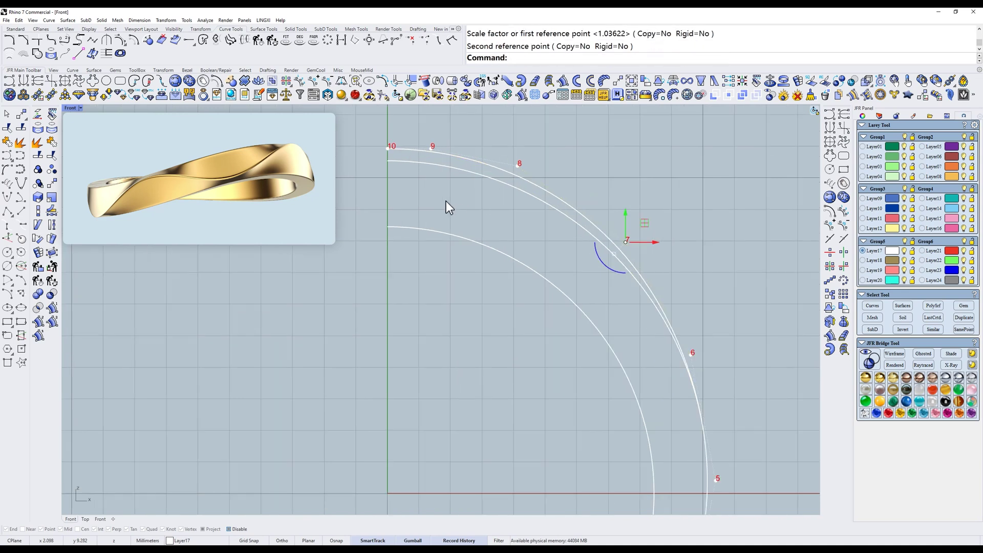
# Select the two outer side curves and turn on their control points.
pyautogui.moveTo(393, 162); pyautogui.dragTo(388, 157)
pyautogui.write('1')
pyautogui.press('Return')
# Lower both side curves by scaling their control points 7 to 10 inward with Scale2D based at 0.
pyautogui.moveTo(328, 212); pyautogui.dragTo(449, 153)
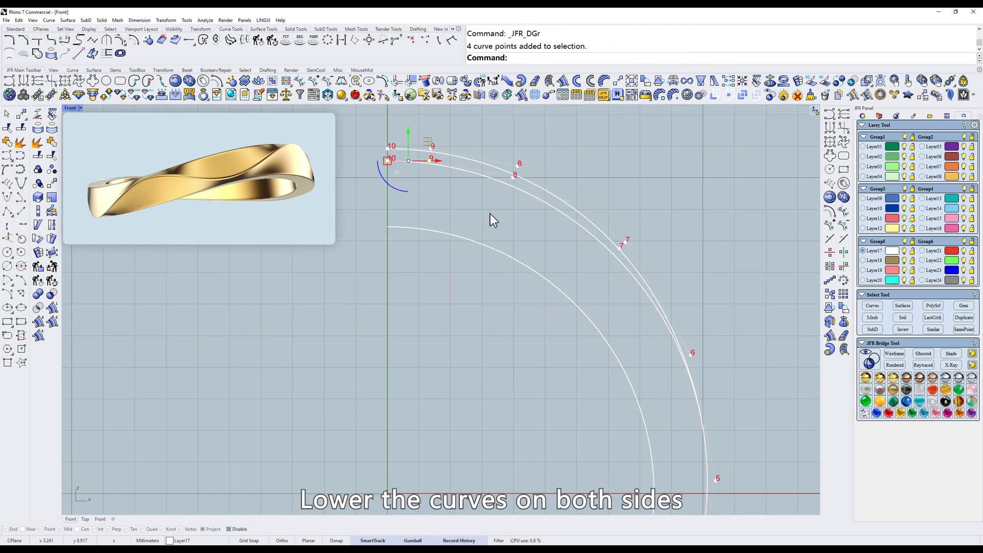
pyautogui.moveTo(534, 180); pyautogui.dragTo(533, 180)
pyautogui.moveTo(585, 235); pyautogui.dragTo(619, 256)
pyautogui.scroll(-2, 618, 256)
pyautogui.click(54, 199)
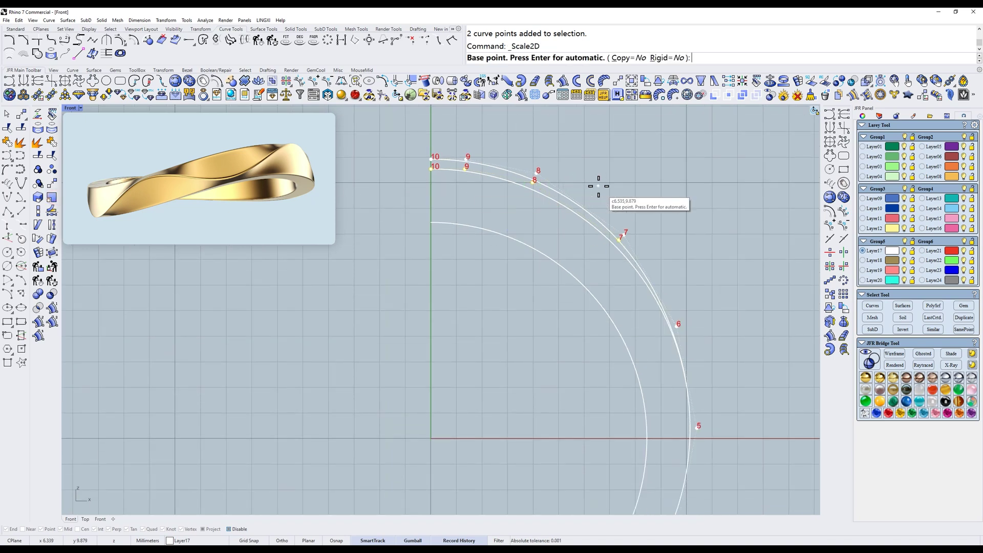
pyautogui.write('0')
pyautogui.press('Return')
pyautogui.click(630, 184)
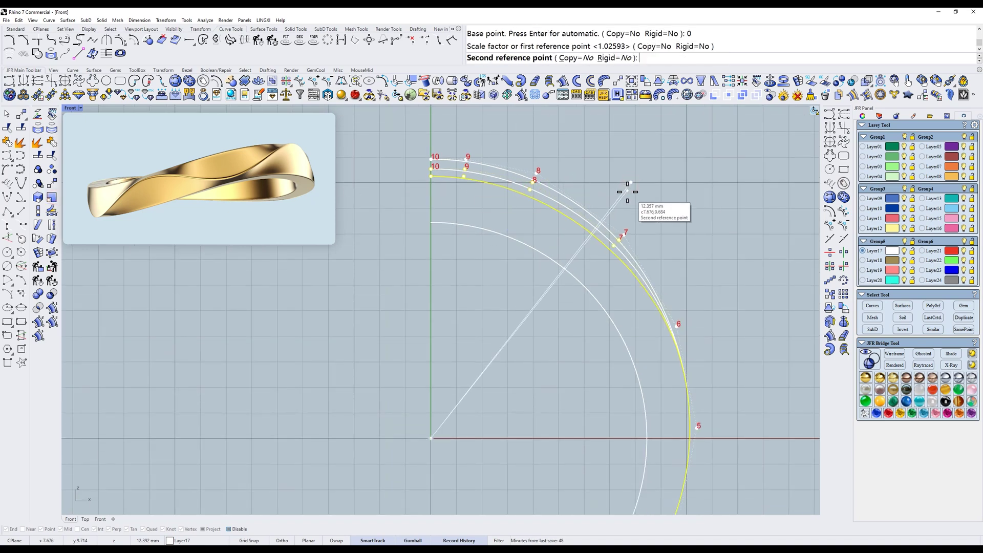
pyautogui.click(628, 195)
# Select control point 6 on the side curves and nudge it slightly in the Front view to smooth the transition.
pyautogui.scroll(4, 667, 337)
pyautogui.scroll(-2, 672, 330)
pyautogui.keyDown('ctrl'); pyautogui.keyDown('shift'); pyautogui.moveTo(671, 331); pyautogui.dragTo(620, 332, button='right'); pyautogui.keyUp('shift'); pyautogui.keyUp('ctrl')
pyautogui.scroll(5, 620, 332)
pyautogui.moveTo(650, 286); pyautogui.dragTo(665, 333)
pyautogui.keyDown('shift'); pyautogui.moveTo(564, 324); pyautogui.dragTo(620, 340); pyautogui.keyUp('shift')
pyautogui.write('f')
pyautogui.press('Return')
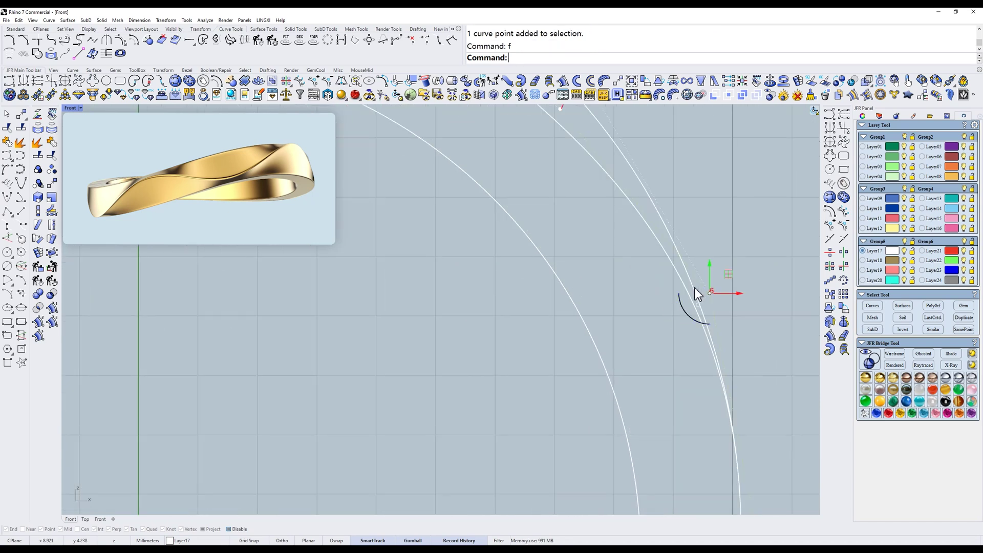
pyautogui.moveTo(728, 277); pyautogui.dragTo(722, 278)
pyautogui.moveTo(707, 229); pyautogui.dragTo(737, 277)
# Clear the selection, turn off the control points, and view the five ring curves at an angle.
pyautogui.scroll(-6, 717, 282)
pyautogui.moveTo(634, 297); pyautogui.dragTo(601, 345, button='right')
pyautogui.press('Escape')
pyautogui.press('Escape')
pyautogui.moveTo(647, 280); pyautogui.dragTo(524, 235, button='right')
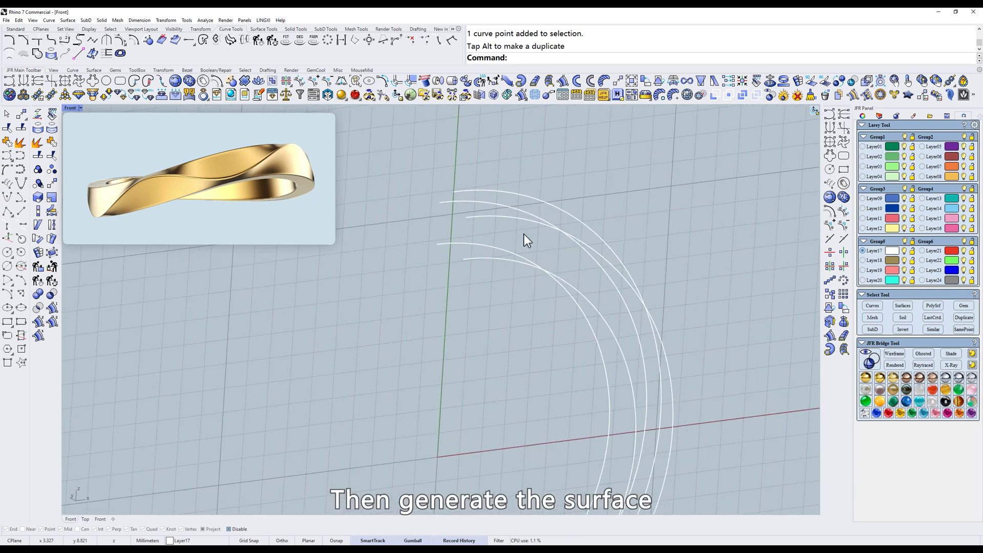
# Start a Loft Surface at the outer centre curve and continue to the adjacent side curve, picking each curve twice to create creases.
pyautogui.click(549, 80)
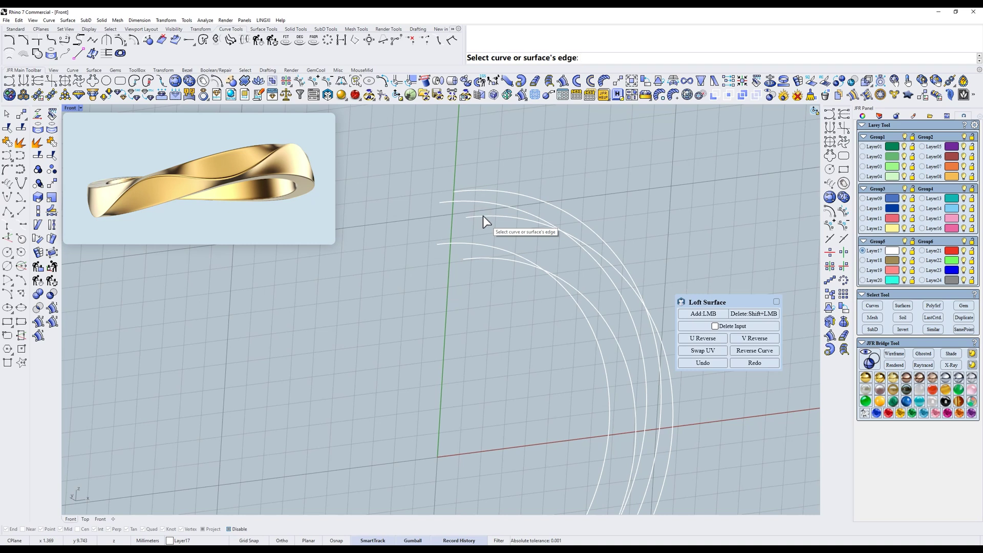
pyautogui.click(486, 191)
pyautogui.click(487, 190)
pyautogui.moveTo(501, 195); pyautogui.dragTo(485, 238, button='right')
pyautogui.moveTo(529, 195); pyautogui.dragTo(542, 202, button='right')
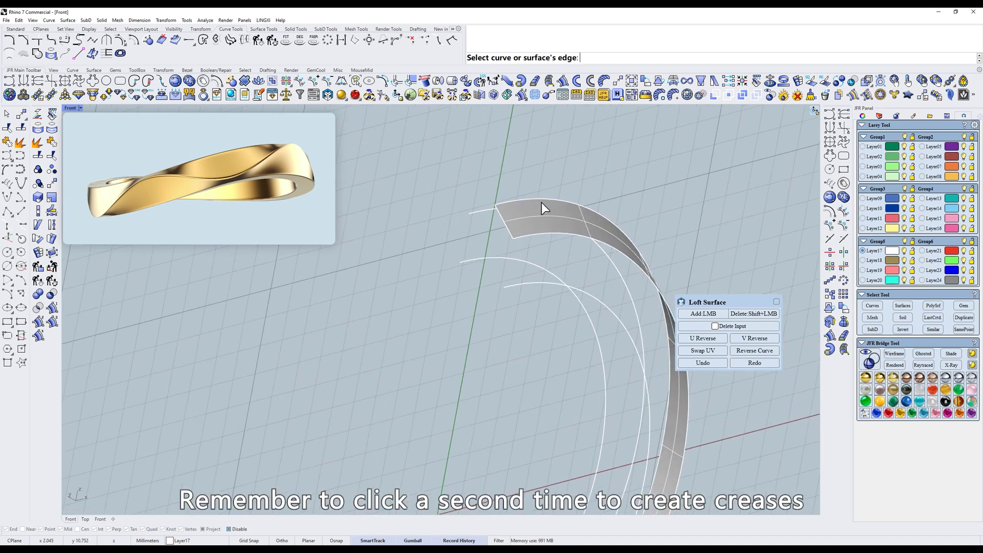
pyautogui.click(481, 211)
pyautogui.click(478, 213)
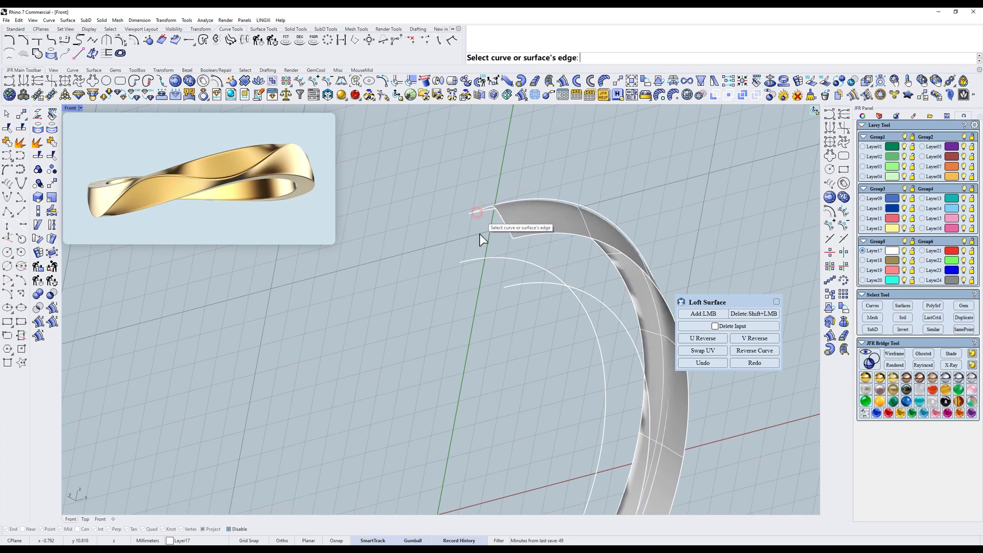
# Extend the loft through the two inner curves and finish it on the remaining outer side curve, picked twice for a crease.
pyautogui.click(478, 259)
pyautogui.click(517, 284)
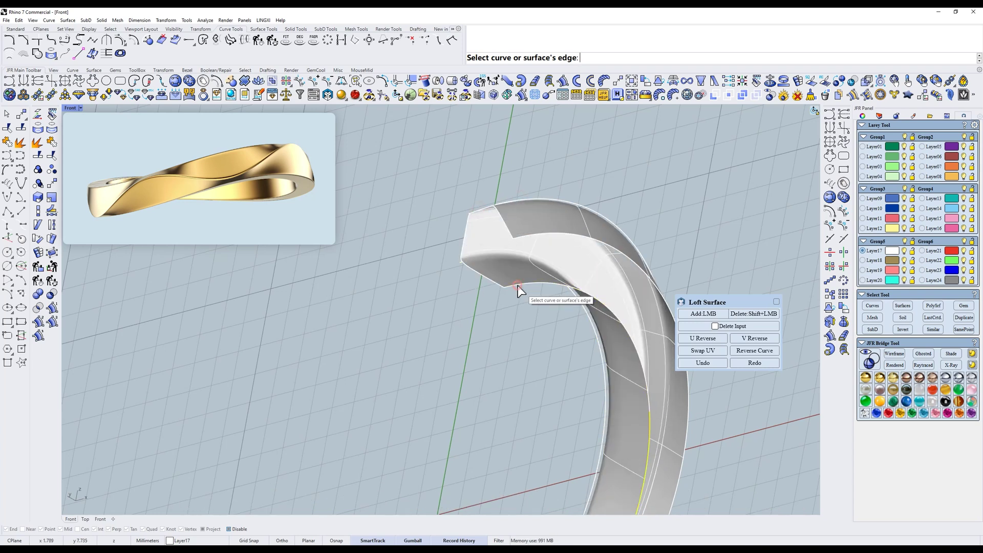
pyautogui.click(534, 233)
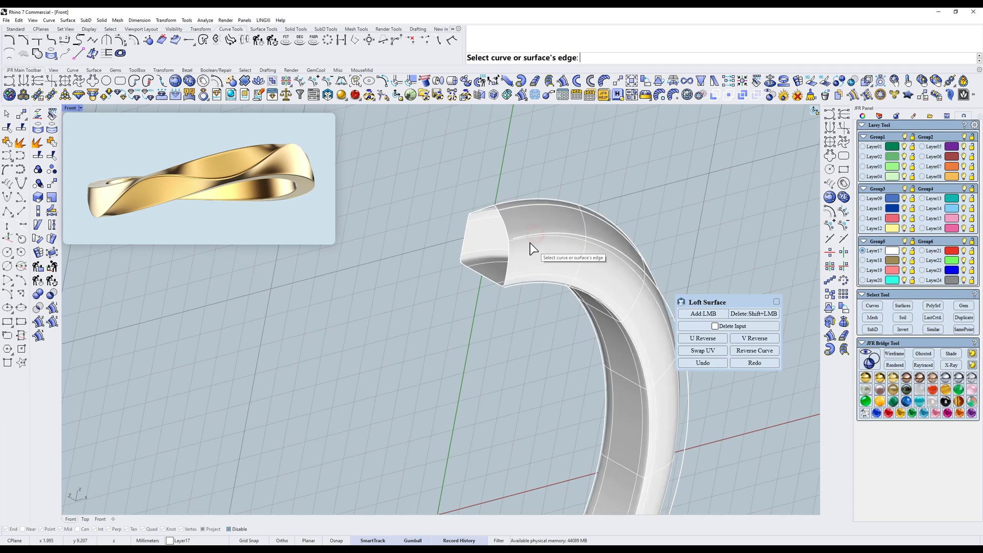
pyautogui.click(534, 234)
pyautogui.scroll(-3, 533, 236)
pyautogui.moveTo(534, 254); pyautogui.dragTo(561, 260, button='right')
pyautogui.press('space')
pyautogui.scroll(5, 451, 186)
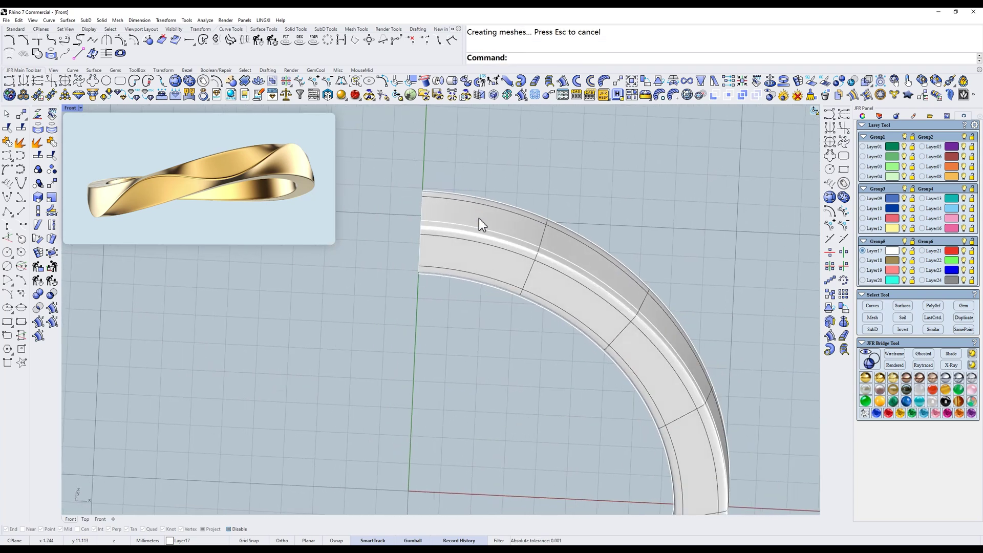
# Assign the lofted half-ring surface to the green Layer02.
pyautogui.click(880, 156)
pyautogui.moveTo(603, 195); pyautogui.dragTo(528, 208, button='right')
pyautogui.click(628, 212)
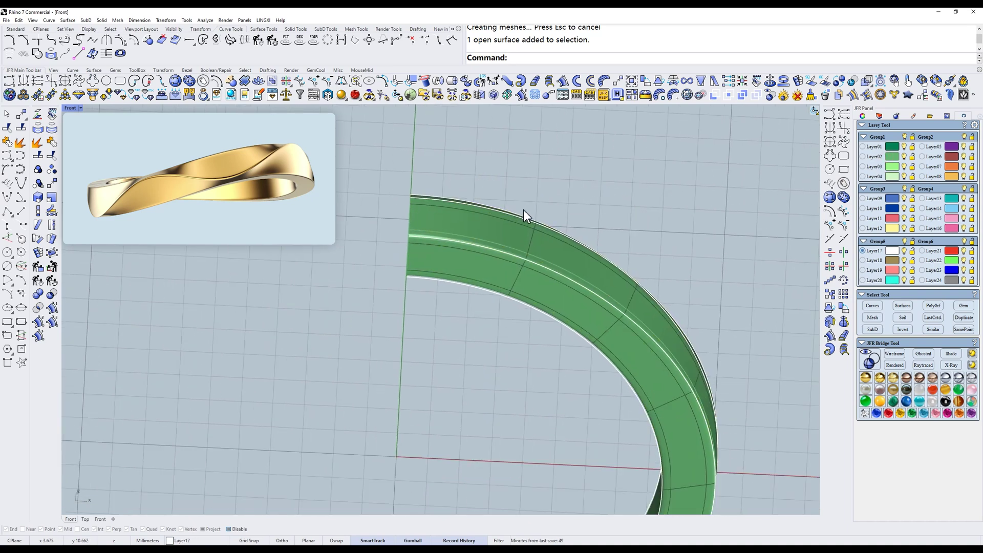
# Display the numbered control points of the outer centre crease curve in the Top view.
pyautogui.write('r')
pyautogui.press('space')
pyautogui.moveTo(374, 189); pyautogui.dragTo(448, 245, button='right')
pyautogui.write('t')
pyautogui.press('space')
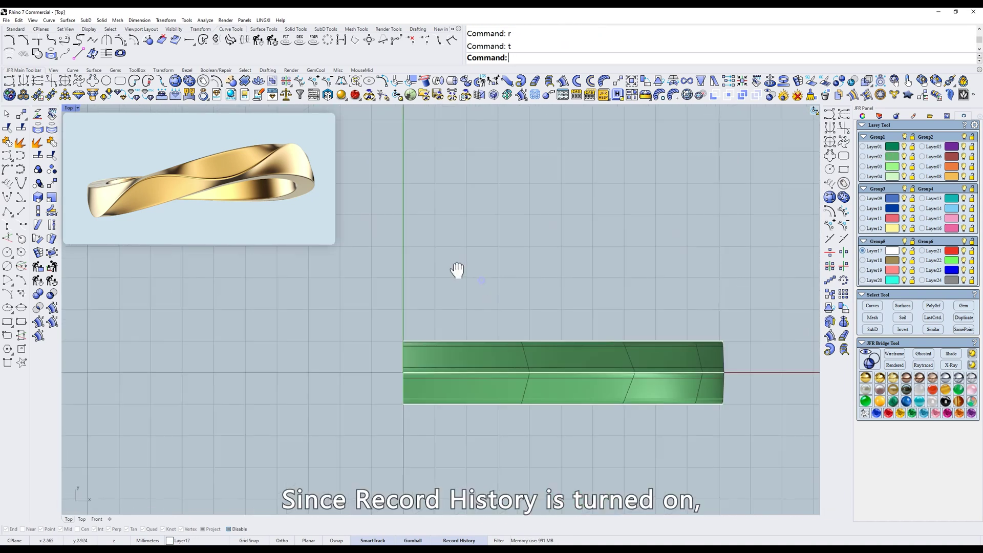
pyautogui.click(481, 337)
pyautogui.write('w')
pyautogui.press('space')
pyautogui.scroll(4, 478, 331)
pyautogui.click(472, 340)
pyautogui.write('z')
pyautogui.press('space')
pyautogui.scroll(-6, 472, 340)
# Pull control points 8 and 9 of the crease curve toward one side edge to start the wave.
pyautogui.moveTo(472, 339)
pyautogui.mouseDown(button='right')
pyautogui.moveTo(503, 309)
pyautogui.moveTo(497, 256)
pyautogui.mouseUp(button='right')
pyautogui.write('s')
pyautogui.press('space')
pyautogui.moveTo(387, 173); pyautogui.dragTo(562, 263)
pyautogui.moveTo(466, 218); pyautogui.dragTo(469, 239)
pyautogui.moveTo(504, 240); pyautogui.dragTo(538, 351)
pyautogui.write('t')
pyautogui.press('space')
pyautogui.scroll(3, 406, 376)
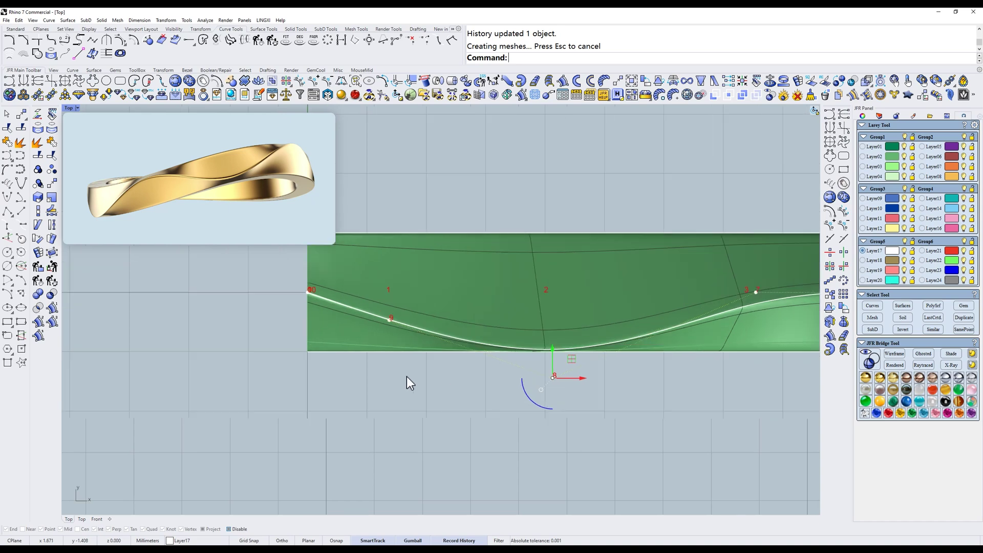
# Fine-tune control points 8 and 9 of the crease curve in the Top view to smooth the first bend.
pyautogui.moveTo(385, 280); pyautogui.dragTo(386, 298)
pyautogui.click(588, 376)
pyautogui.moveTo(586, 351); pyautogui.dragTo(588, 344)
pyautogui.moveTo(367, 394); pyautogui.dragTo(450, 320)
pyautogui.moveTo(588, 351); pyautogui.dragTo(617, 346)
pyautogui.scroll(-5, 615, 335)
# Move the crease curve's next bend point toward the opposite side edge in the Top view to form the second bend.
pyautogui.keyDown('ctrl'); pyautogui.keyDown('shift'); pyautogui.moveTo(629, 324); pyautogui.dragTo(580, 238, button='right'); pyautogui.keyUp('shift'); pyautogui.keyUp('ctrl')
pyautogui.click(712, 300)
pyautogui.moveTo(593, 247); pyautogui.dragTo(717, 412)
pyautogui.moveTo(709, 396)
pyautogui.keyDown('ctrl'); pyautogui.keyDown('shift'); pyautogui.mouseDown(button='right')
pyautogui.moveTo(718, 398)
pyautogui.moveTo(716, 389)
pyautogui.mouseUp(button='right'); pyautogui.keyUp('shift'); pyautogui.keyUp('ctrl')
pyautogui.write('t')
pyautogui.press('Return')
pyautogui.moveTo(730, 310); pyautogui.dragTo(734, 259)
pyautogui.keyDown('ctrl'); pyautogui.keyDown('shift'); pyautogui.moveTo(735, 260); pyautogui.dragTo(552, 322, button='right'); pyautogui.keyUp('shift'); pyautogui.keyUp('ctrl')
# Select the half-ring surface in the Top view and copy it around with Revolve 180 to complete the ring.
pyautogui.write('t')
pyautogui.press('Return')
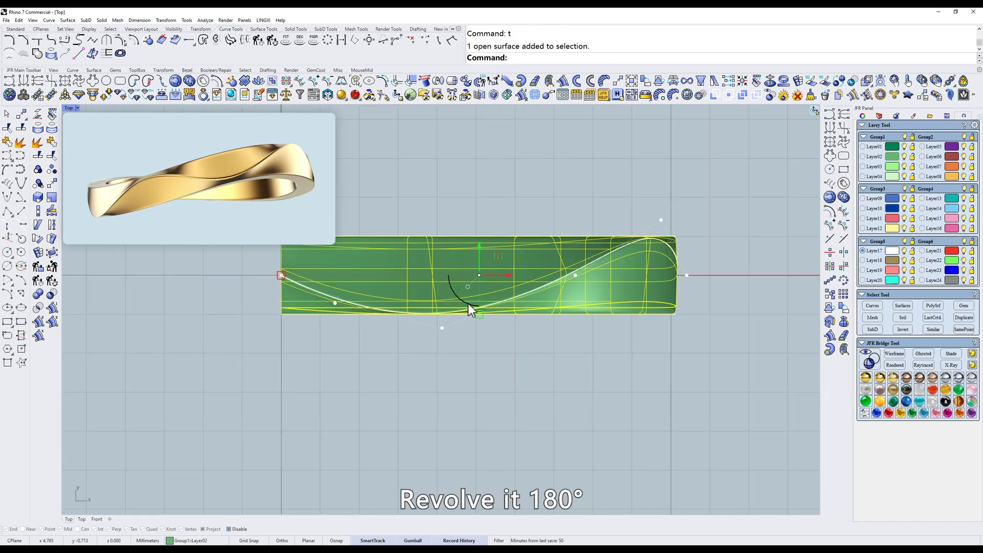
pyautogui.click(285, 82)
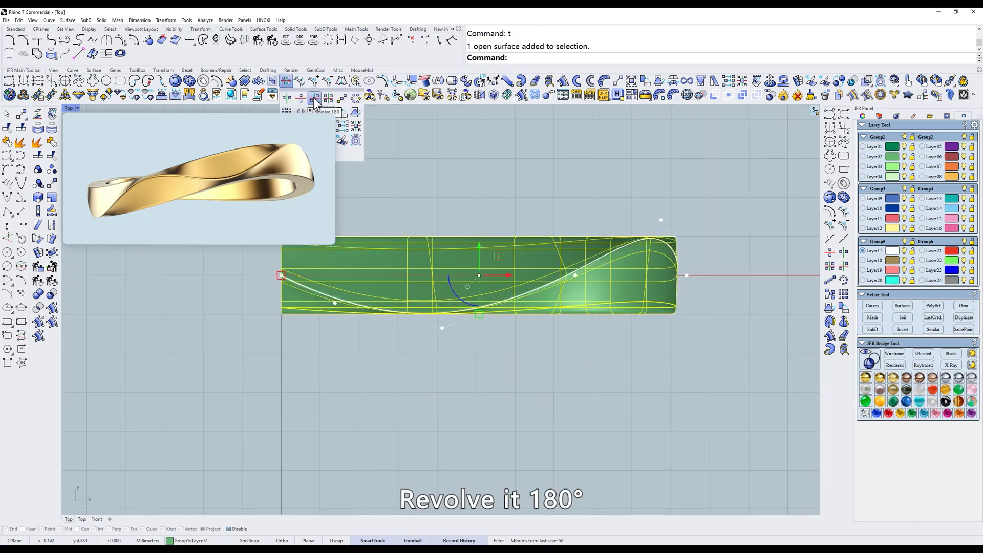
pyautogui.click(327, 101)
pyautogui.moveTo(397, 199); pyautogui.dragTo(533, 214, button='right')
pyautogui.click(533, 214)
# Select individual crease curve control points and shift them sideways in the Right view to refine the twist, then clear the selection.
pyautogui.scroll(6, 434, 295)
pyautogui.moveTo(457, 421); pyautogui.dragTo(508, 302)
pyautogui.moveTo(508, 302); pyautogui.dragTo(590, 268, button='right')
pyautogui.click(568, 334)
pyautogui.moveTo(645, 361); pyautogui.dragTo(594, 282, button='right')
pyautogui.click(675, 373)
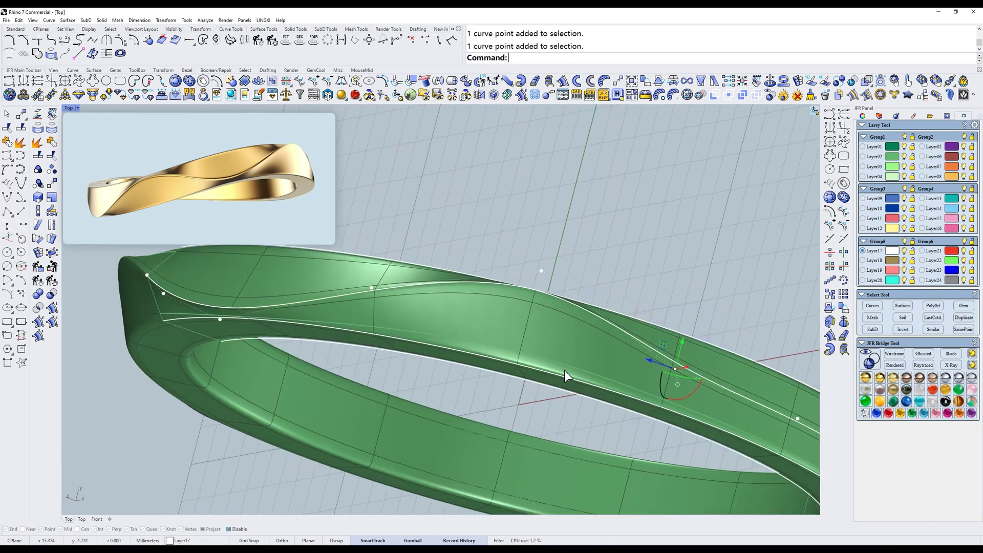
pyautogui.write('r')
pyautogui.press('space')
pyautogui.moveTo(490, 365); pyautogui.dragTo(467, 366)
pyautogui.moveTo(500, 339); pyautogui.dragTo(556, 226, button='right')
pyautogui.moveTo(415, 351); pyautogui.dragTo(514, 379)
pyautogui.moveTo(609, 346); pyautogui.dragTo(567, 345, button='right')
pyautogui.press('Escape')
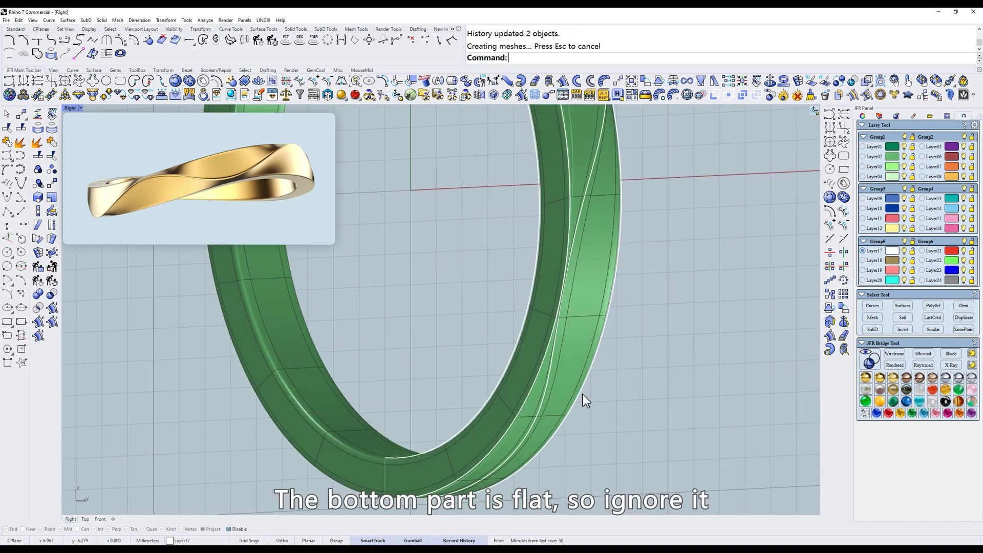
# Display the numbered control points of the two outer side curves in the Front view.
pyautogui.write('f')
pyautogui.press('Return')
pyautogui.moveTo(659, 318); pyautogui.dragTo(486, 323, button='right')
pyautogui.click(618, 291)
pyautogui.write('z')
pyautogui.press('Return')
pyautogui.scroll(3, 640, 280)
pyautogui.hotkey('ctrl', 'alt', 'w')
pyautogui.click(560, 327)
pyautogui.write('z')
pyautogui.press('Return')
# Select a matching pair of side-curve control points and nudge it slightly inward in the Front view.
pyautogui.moveTo(453, 322); pyautogui.dragTo(629, 239)
pyautogui.write('f')
pyautogui.press('Return')
pyautogui.write('3')
pyautogui.press('Return')
pyautogui.moveTo(595, 277); pyautogui.dragTo(569, 294, button='right')
pyautogui.moveTo(640, 284); pyautogui.dragTo(627, 288)
pyautogui.moveTo(580, 267); pyautogui.dragTo(609, 353, button='right')
pyautogui.moveTo(577, 258)
pyautogui.mouseDown()
pyautogui.moveTo(546, 283)
pyautogui.moveTo(575, 256)
pyautogui.mouseUp()
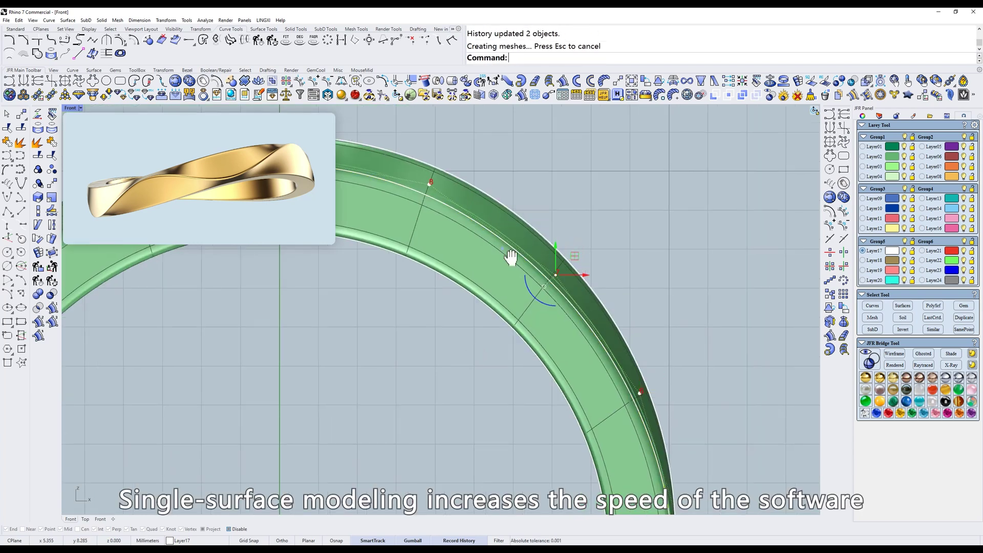
# Select the neighbouring control point pairs of the side curves and reposition them slightly in the Front view for a smoother profile.
pyautogui.moveTo(511, 258); pyautogui.dragTo(501, 326, button='right')
pyautogui.scroll(4, 302, 345)
pyautogui.moveTo(302, 346); pyautogui.dragTo(396, 372, button='right')
pyautogui.moveTo(215, 371); pyautogui.dragTo(535, 190)
pyautogui.moveTo(459, 185); pyautogui.dragTo(471, 201)
pyautogui.scroll(-2, 551, 238)
pyautogui.moveTo(501, 344); pyautogui.dragTo(612, 187)
pyautogui.moveTo(596, 242); pyautogui.dragTo(592, 243)
# Select a side-curve control point on the ring's flank and adjust its position from the Back view.
pyautogui.scroll(-2, 592, 243)
pyautogui.keyDown('ctrl'); pyautogui.keyDown('shift'); pyautogui.moveTo(591, 243); pyautogui.dragTo(525, 253, button='right'); pyautogui.keyUp('shift'); pyautogui.keyUp('ctrl')
pyautogui.scroll(-5, 512, 261)
pyautogui.keyDown('shift'); pyautogui.moveTo(495, 281); pyautogui.dragTo(470, 246, button='right'); pyautogui.keyUp('shift')
pyautogui.scroll(2, 428, 312)
pyautogui.keyDown('ctrl'); pyautogui.keyDown('shift'); pyautogui.moveTo(428, 312); pyautogui.dragTo(449, 279, button='right'); pyautogui.keyUp('shift'); pyautogui.keyUp('ctrl')
pyautogui.scroll(4, 419, 259)
pyautogui.moveTo(398, 234); pyautogui.dragTo(475, 290)
pyautogui.moveTo(475, 290)
pyautogui.keyDown('ctrl'); pyautogui.keyDown('shift'); pyautogui.mouseDown(button='right')
pyautogui.moveTo(431, 292)
pyautogui.moveTo(469, 293)
pyautogui.mouseUp(button='right'); pyautogui.keyUp('shift'); pyautogui.keyUp('ctrl')
pyautogui.write('ff')
pyautogui.press('space')
pyautogui.scroll(4, 461, 268)
pyautogui.moveTo(468, 267); pyautogui.dragTo(495, 285)
pyautogui.scroll(-3, 539, 254)
pyautogui.moveTo(495, 284); pyautogui.dragTo(449, 307, button='right')
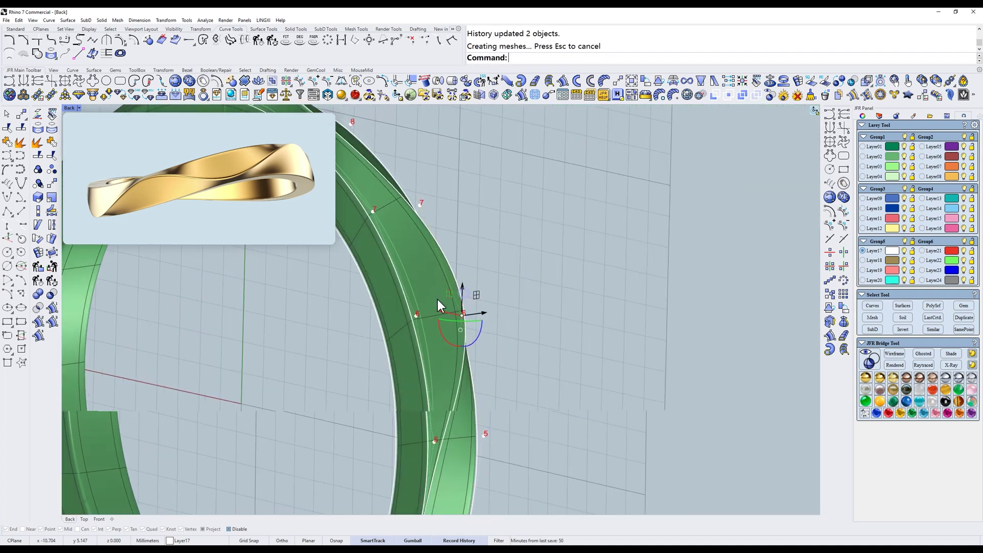
# Hide the control point numbers and move a selected side-curve point slightly outward in the Front view.
pyautogui.write('w')
pyautogui.press('Return')
pyautogui.moveTo(399, 318); pyautogui.dragTo(426, 298)
pyautogui.write('f s')
pyautogui.moveTo(687, 268); pyautogui.dragTo(699, 268)
pyautogui.scroll(-5, 701, 271)
pyautogui.moveTo(706, 277); pyautogui.dragTo(715, 318, button='right')
pyautogui.click(712, 316)
pyautogui.moveTo(629, 276); pyautogui.dragTo(666, 238, button='right')
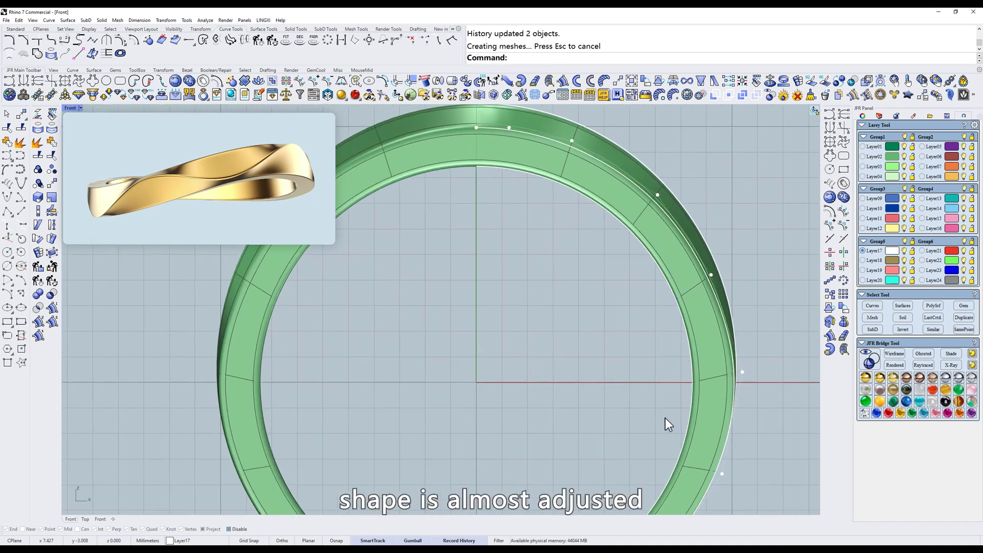
# Taper the ring in the Right view, widening its top to about 2.5 mm and keeping the bottom narrower.
pyautogui.moveTo(616, 261); pyautogui.dragTo(612, 343, button='right')
pyautogui.keyDown('ctrl'); pyautogui.keyDown('shift'); pyautogui.moveTo(582, 229); pyautogui.dragTo(560, 232, button='right'); pyautogui.keyUp('shift'); pyautogui.keyUp('ctrl')
pyautogui.write('t')
pyautogui.press('Return')
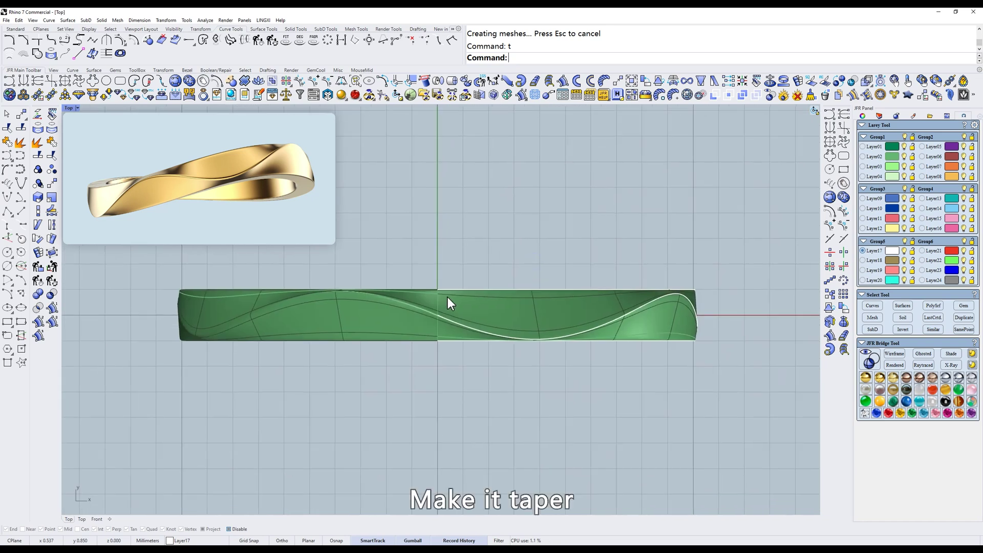
pyautogui.click(411, 308)
pyautogui.write('r')
pyautogui.press('Return')
pyautogui.write('D')
pyautogui.press('Return')
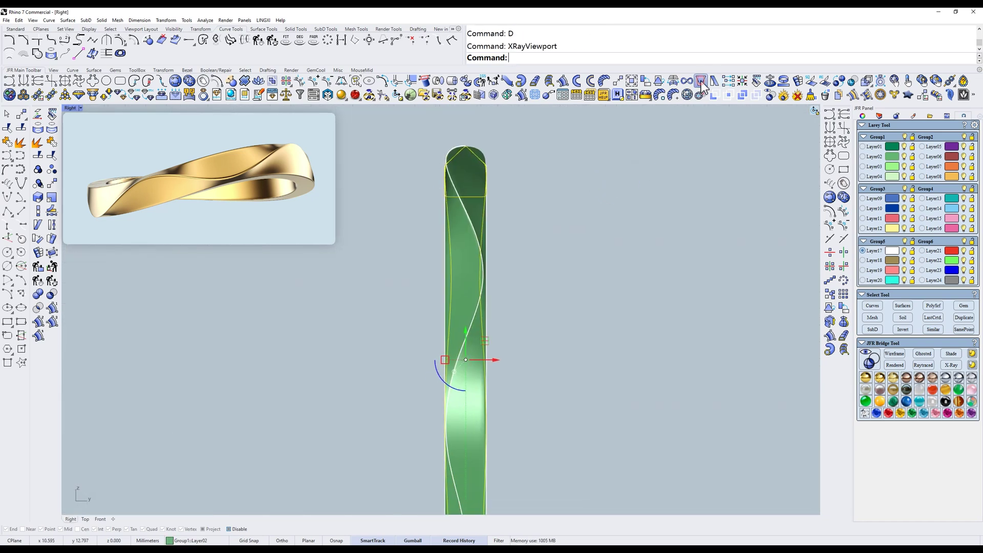
pyautogui.scroll(-2, 524, 168)
pyautogui.moveTo(528, 153); pyautogui.dragTo(507, 165, button='right')
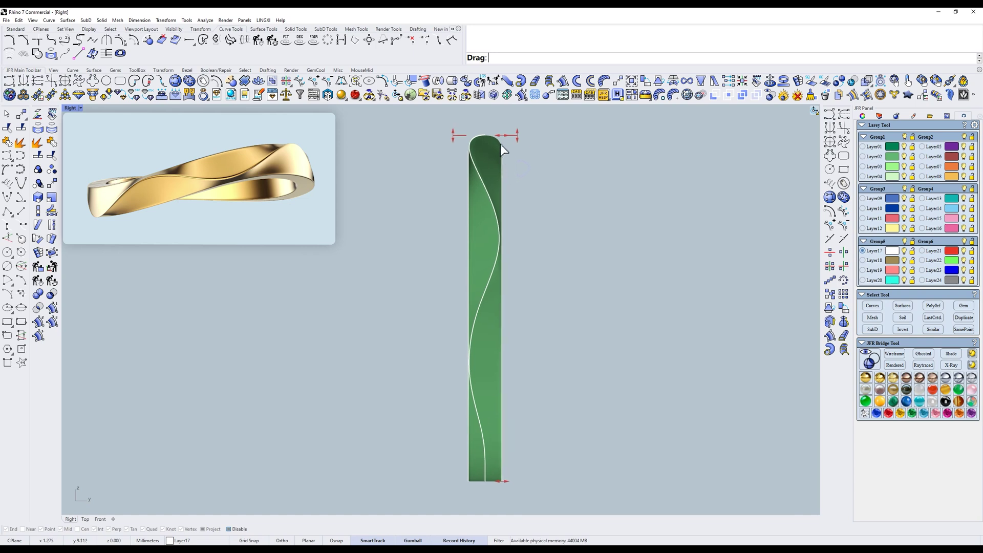
pyautogui.scroll(2, 499, 137)
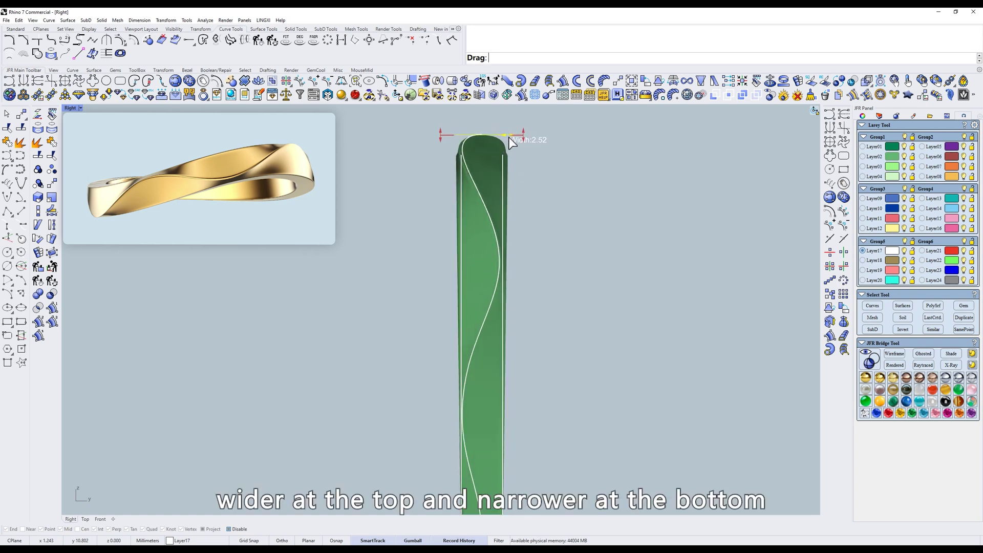
pyautogui.click(539, 247)
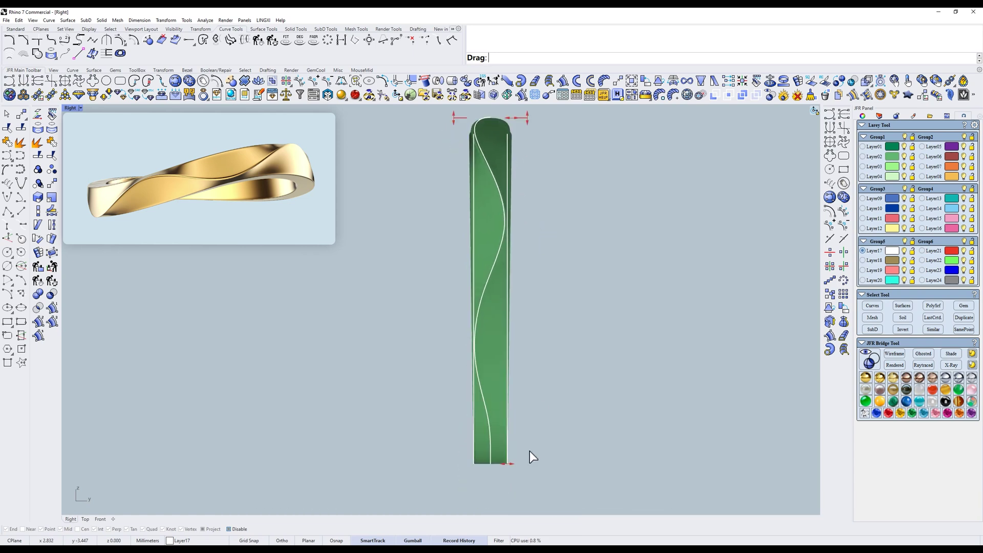
# Finish the taper, hide all curves in the Top view, and switch the viewport to Rendered display.
pyautogui.write('t')
pyautogui.press('Return')
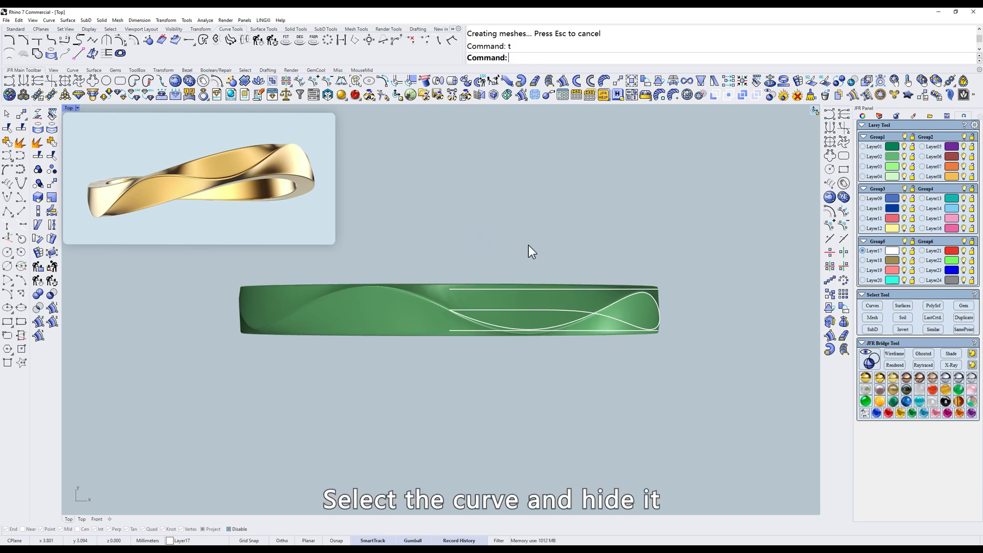
pyautogui.click(873, 306)
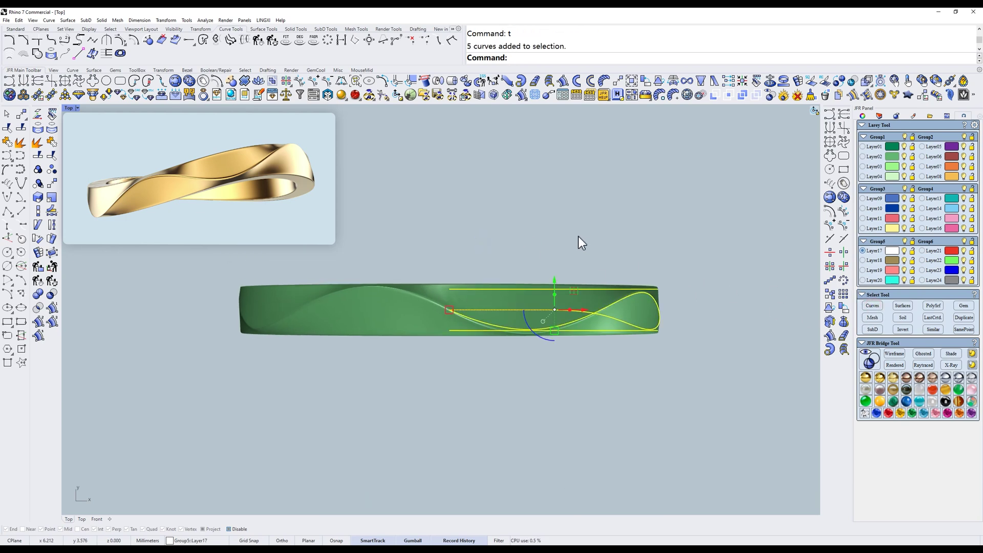
pyautogui.write('h')
pyautogui.press('Return')
pyautogui.scroll(3, 496, 262)
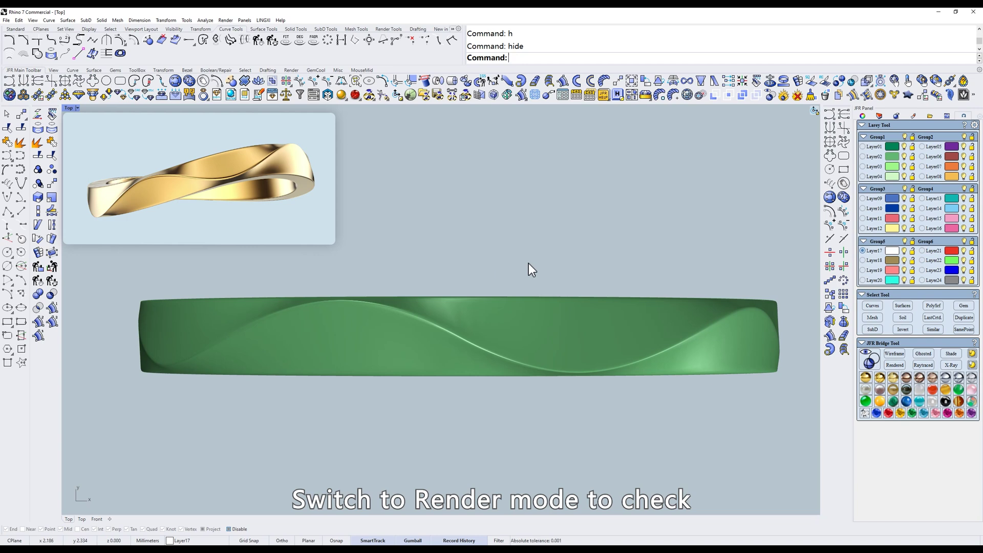
pyautogui.scroll(-1, 691, 313)
pyautogui.click(894, 364)
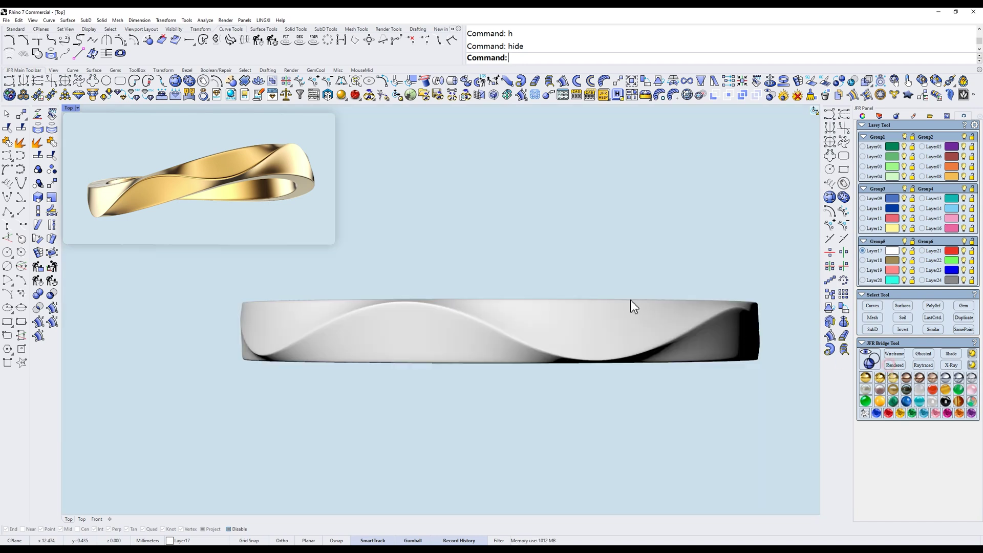
# Select both ring halves and twist them by picking two points along a vertical line across the band in the Top view.
pyautogui.click(368, 339)
pyautogui.click(548, 338)
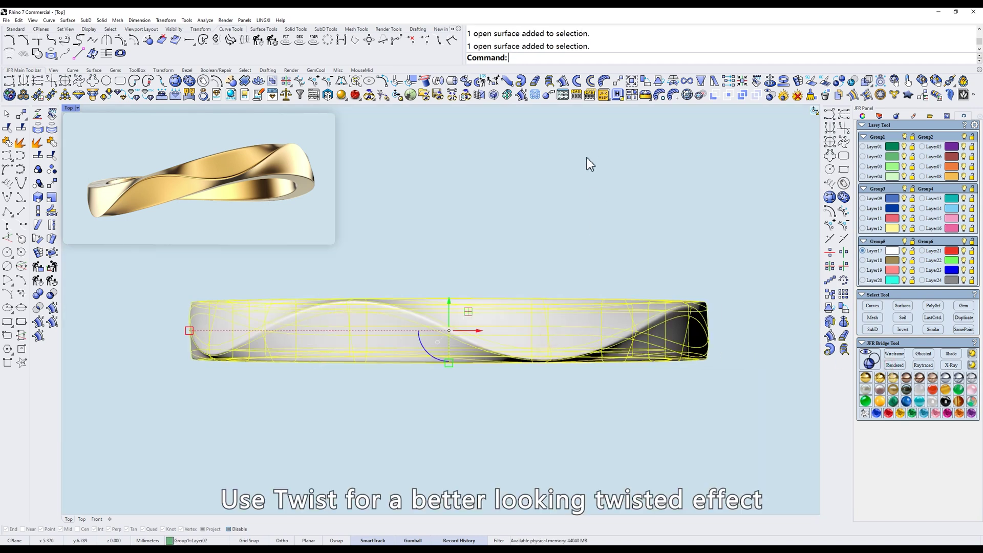
pyautogui.click(687, 80)
pyautogui.click(619, 287)
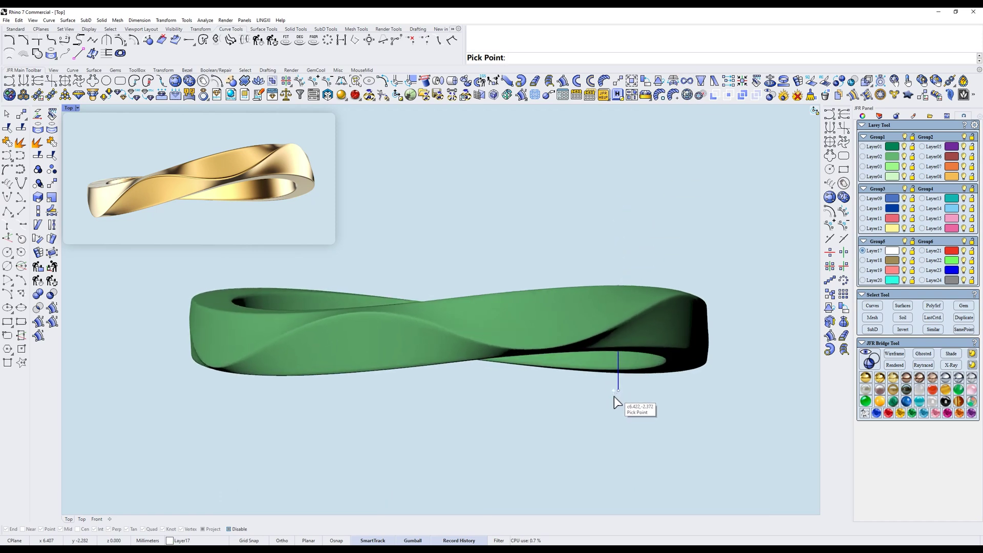
pyautogui.click(619, 436)
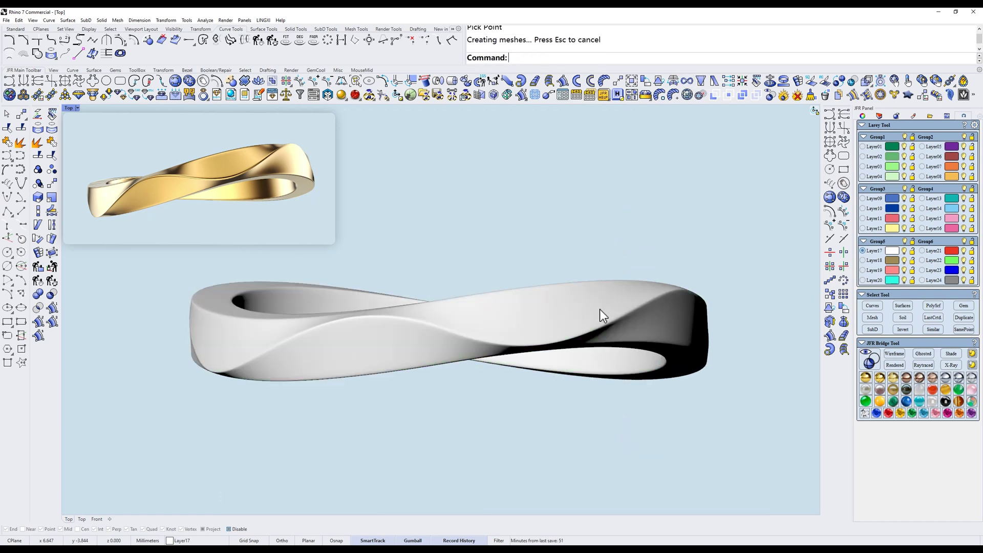
# Apply the 18K_YellowGold material from the NewMaterialEnglish library to both ring halves and view the ring at an angle.
pyautogui.click(396, 327)
pyautogui.keyDown('shift'); pyautogui.click(500, 312); pyautogui.keyUp('shift')
pyautogui.keyDown('ctrl'); pyautogui.keyDown('shift'); pyautogui.moveTo(488, 277); pyautogui.dragTo(471, 220, button='right'); pyautogui.keyUp('shift'); pyautogui.keyUp('ctrl')
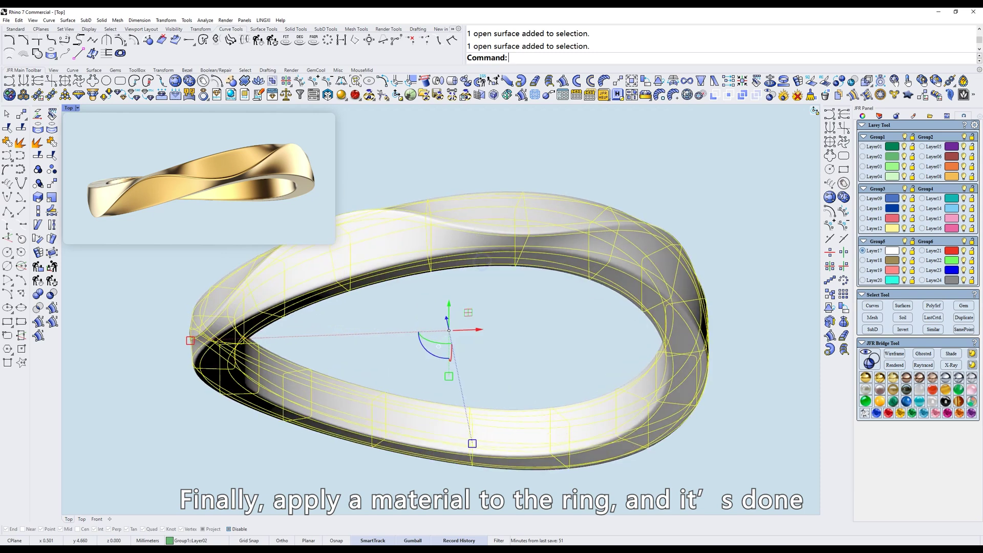
pyautogui.click(236, 99)
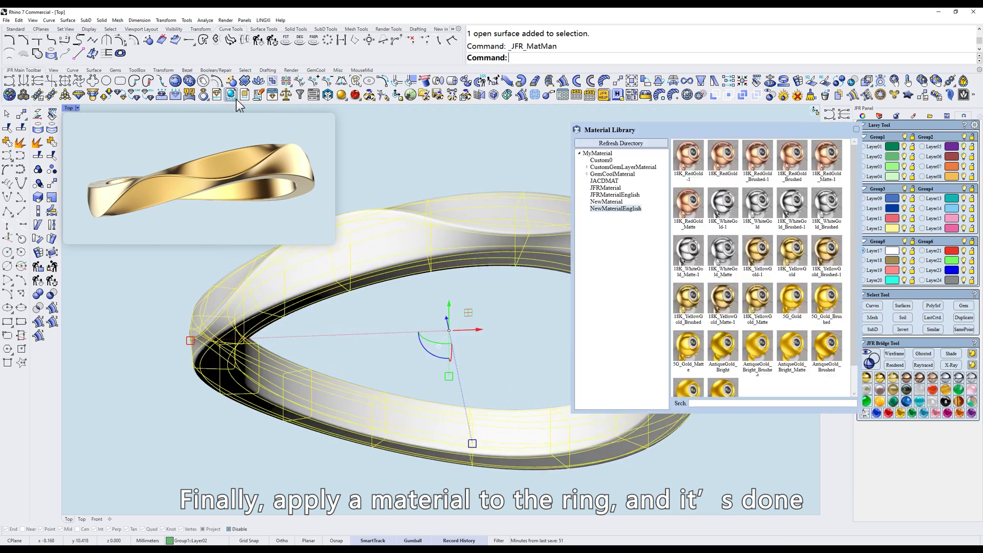
pyautogui.doubleClick(789, 250)
pyautogui.click(587, 200)
pyautogui.keyDown('ctrl'); pyautogui.keyDown('shift'); pyautogui.moveTo(548, 179); pyautogui.dragTo(546, 276, button='right'); pyautogui.keyUp('shift'); pyautogui.keyUp('ctrl')
pyautogui.scroll(-3, 538, 235)
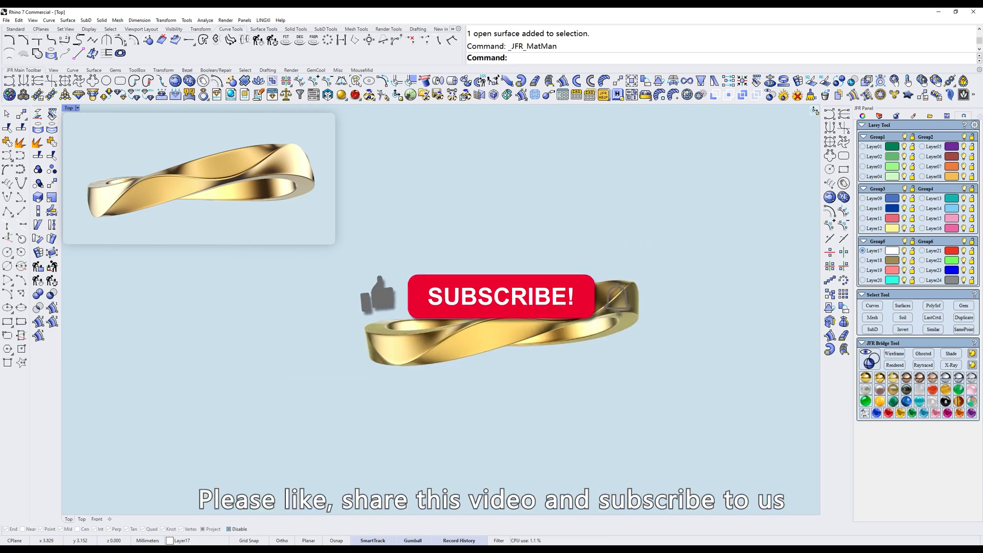